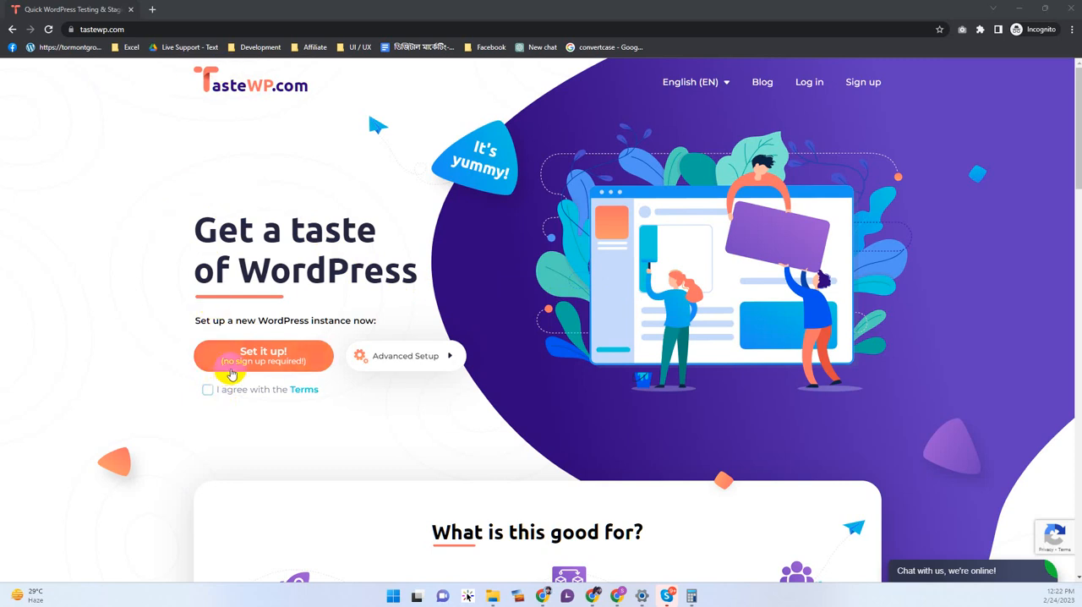
Step: Accept the terms, set up a new WordPress test site without signing up, and open its admin dashboard
click(207, 390)
click(228, 361)
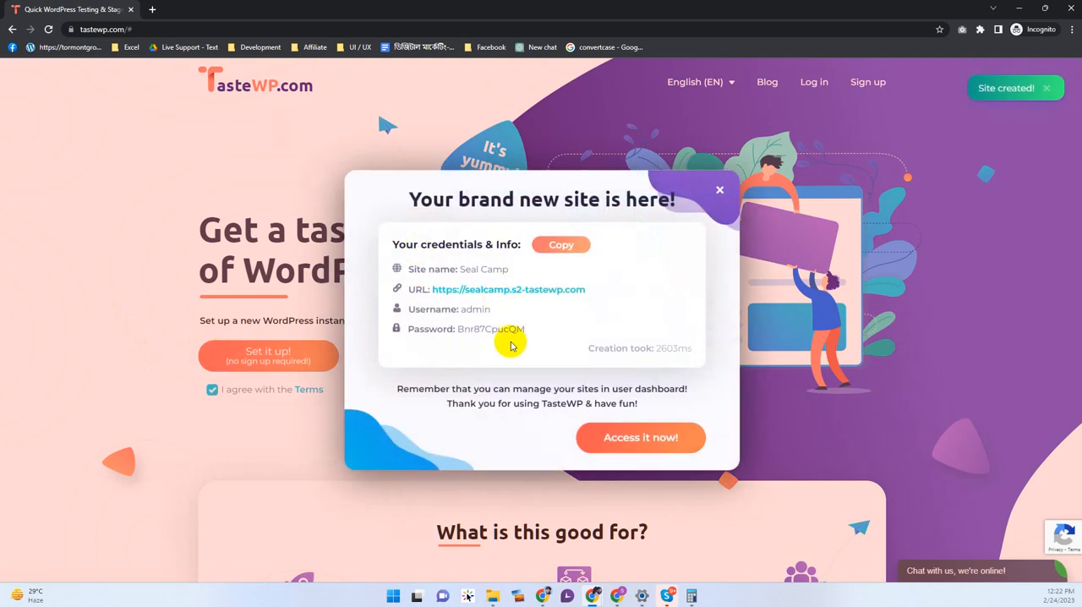
middle_click(469, 292)
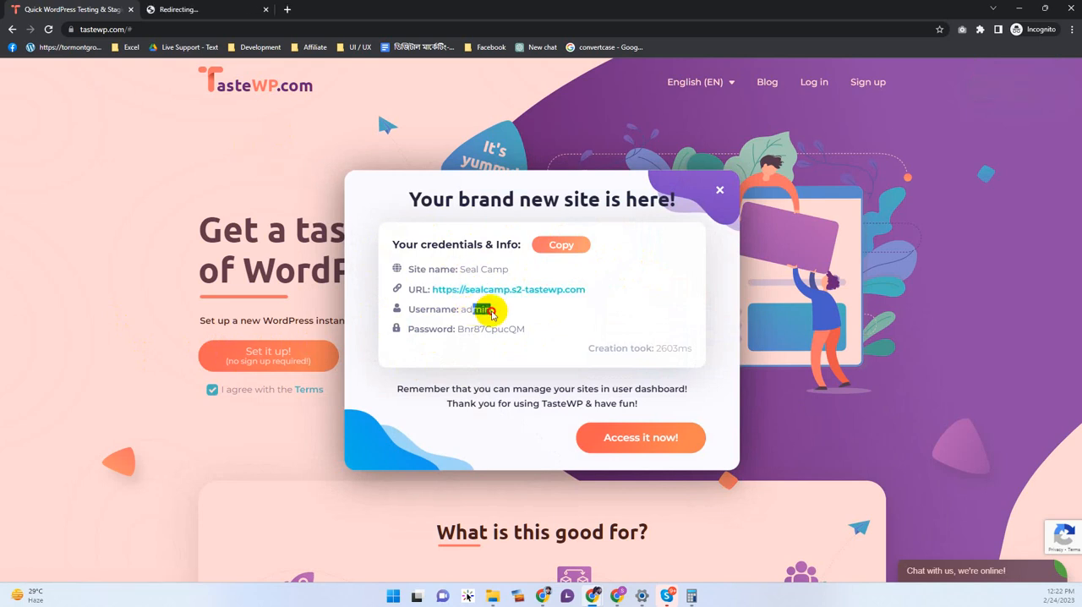
drag(480, 330, 518, 329)
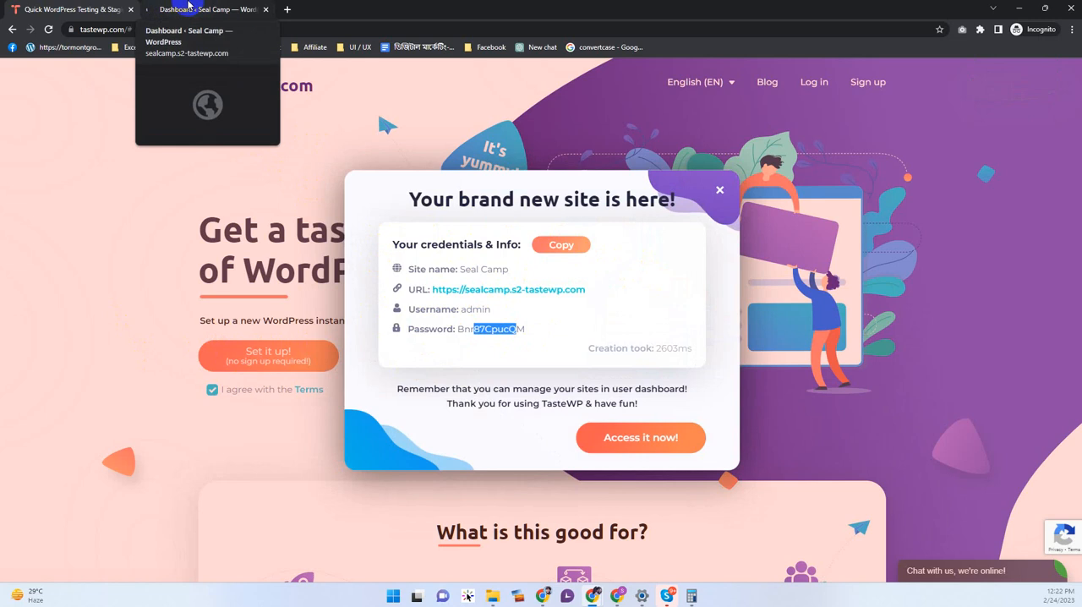
click(190, 7)
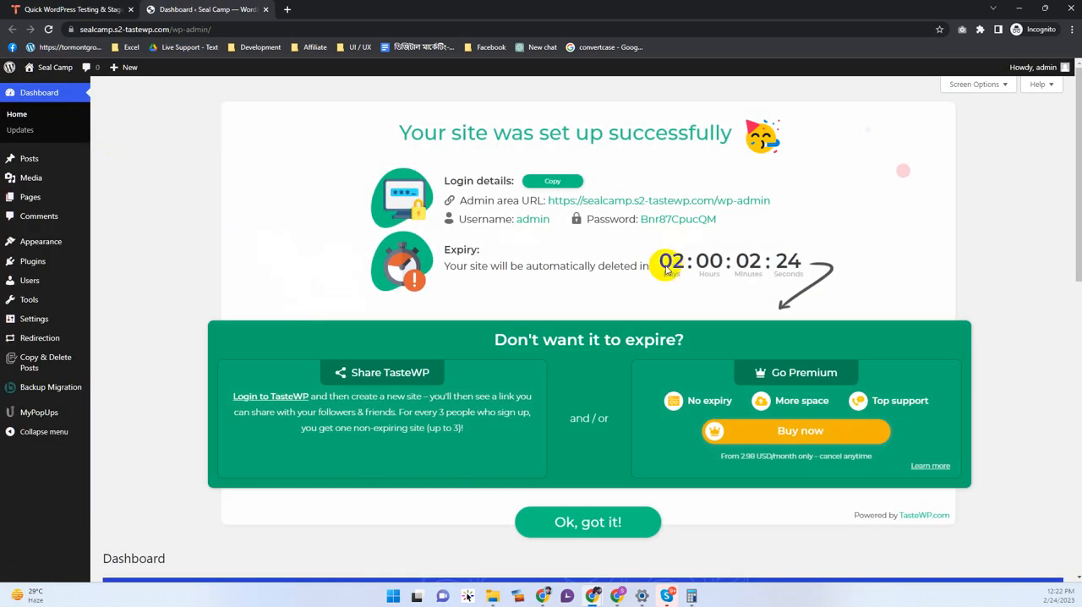
Step: Examine the site's expiry countdown and the premium purchase offer, returning to the admin dashboard
drag(656, 264, 791, 266)
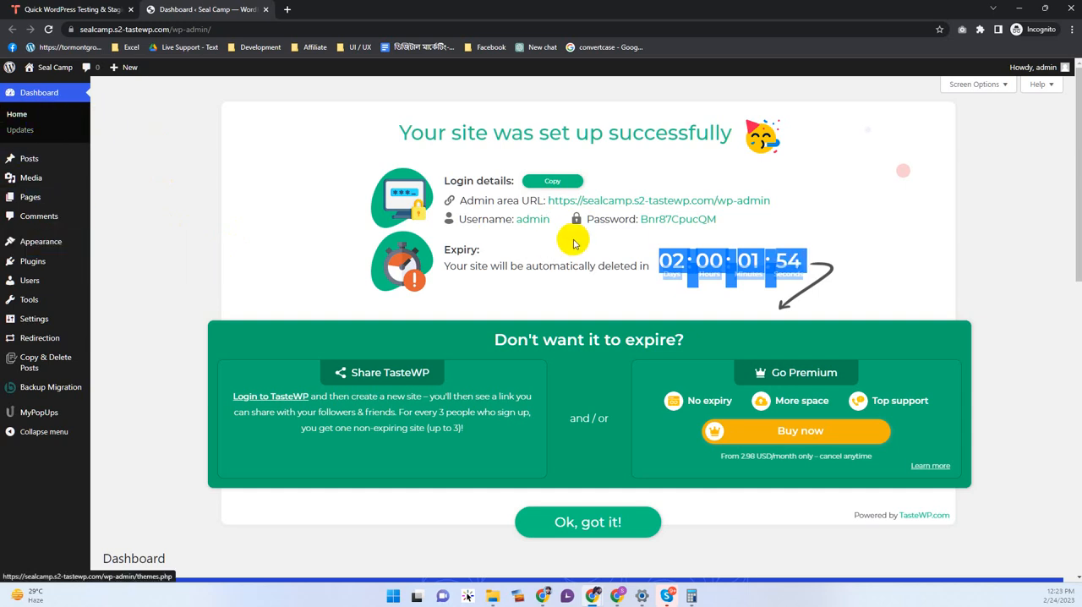
click(274, 270)
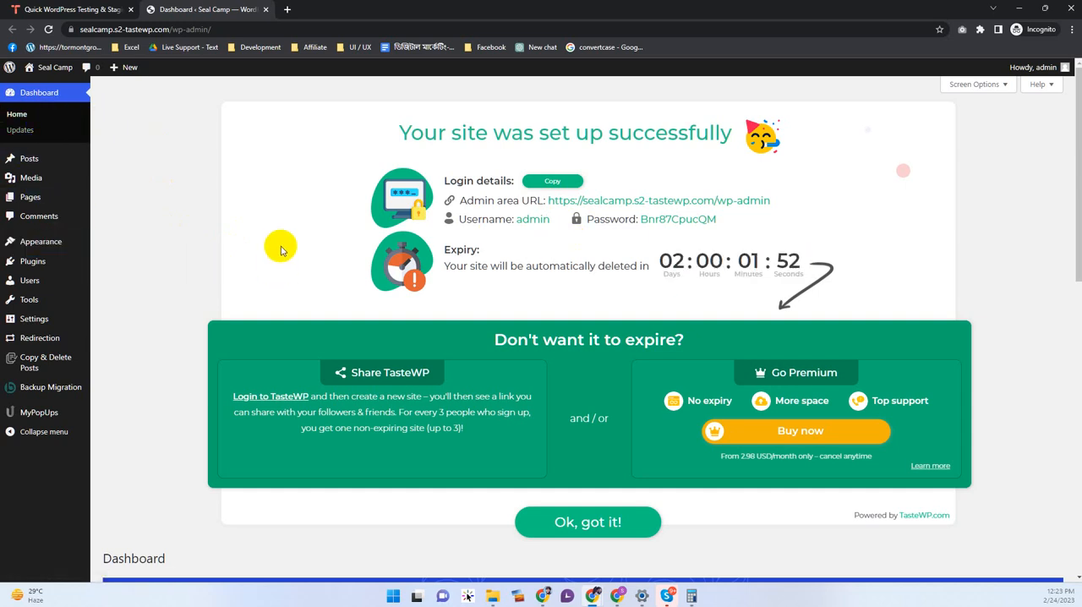
click(784, 432)
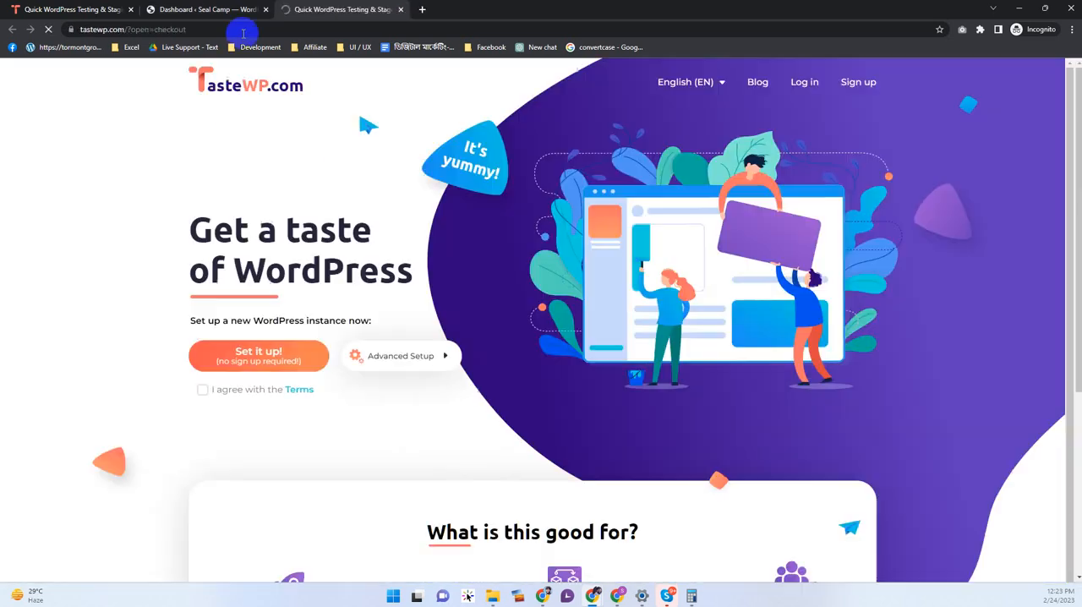
click(241, 10)
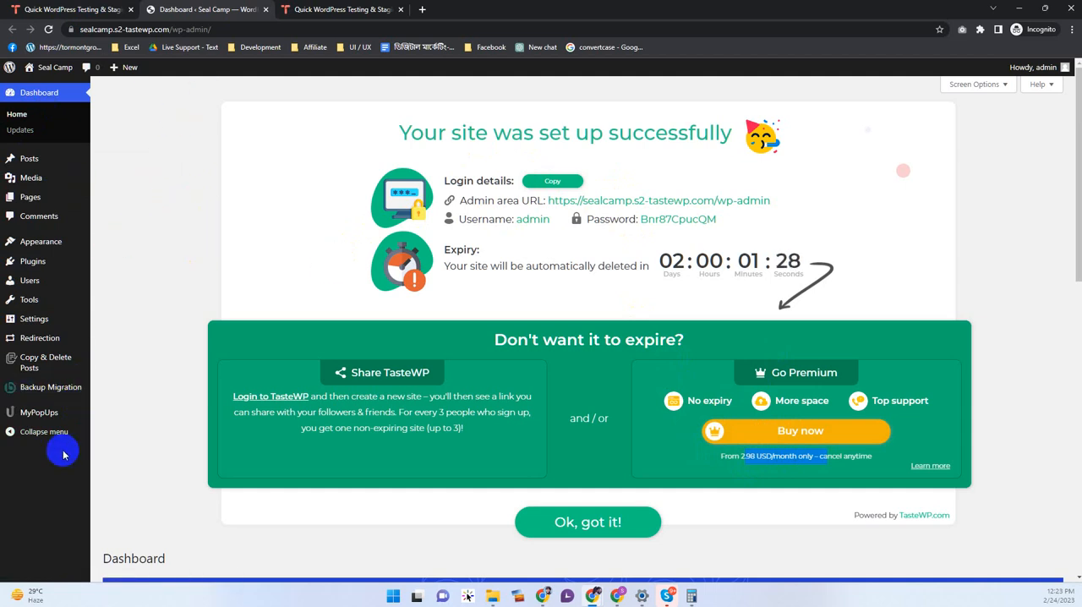
click(136, 187)
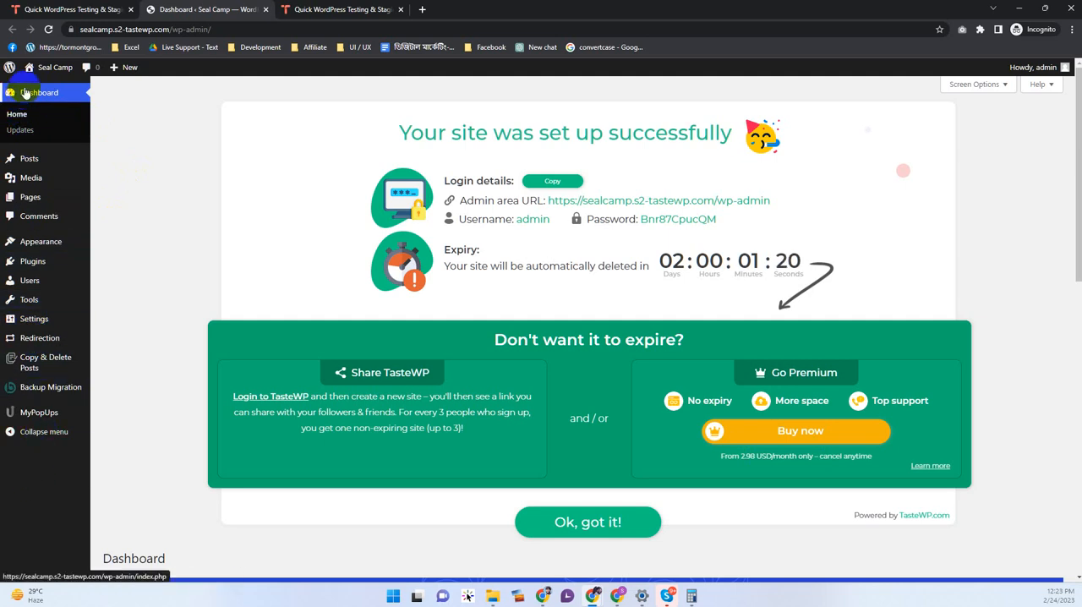
Step: View the new site's front end, looking through its home page and the Sample Page
mouse_move(49, 76)
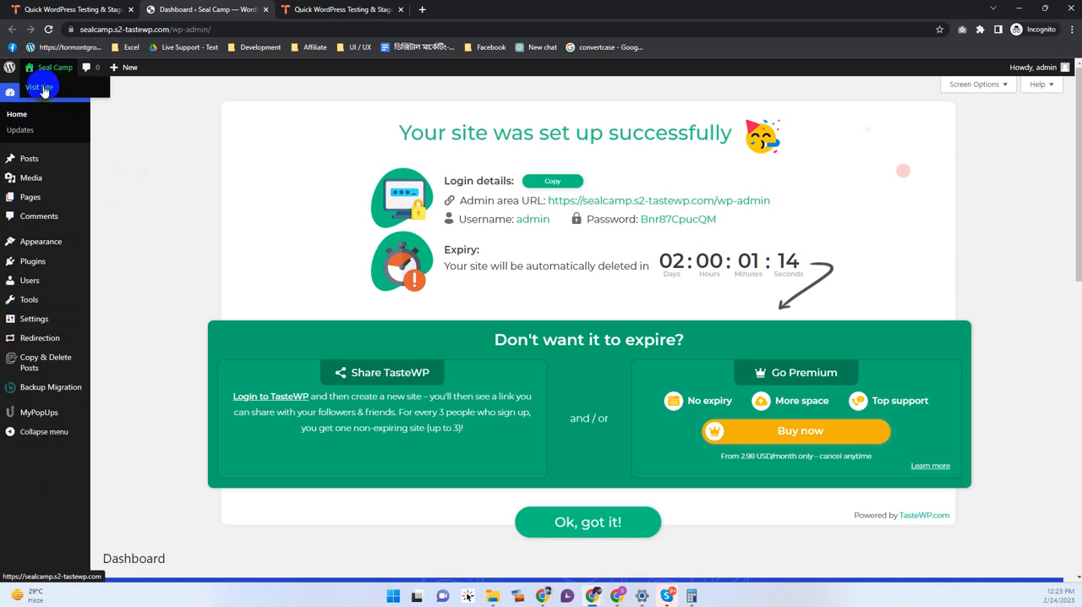
click(325, 9)
scroll(558, 380, down, 3)
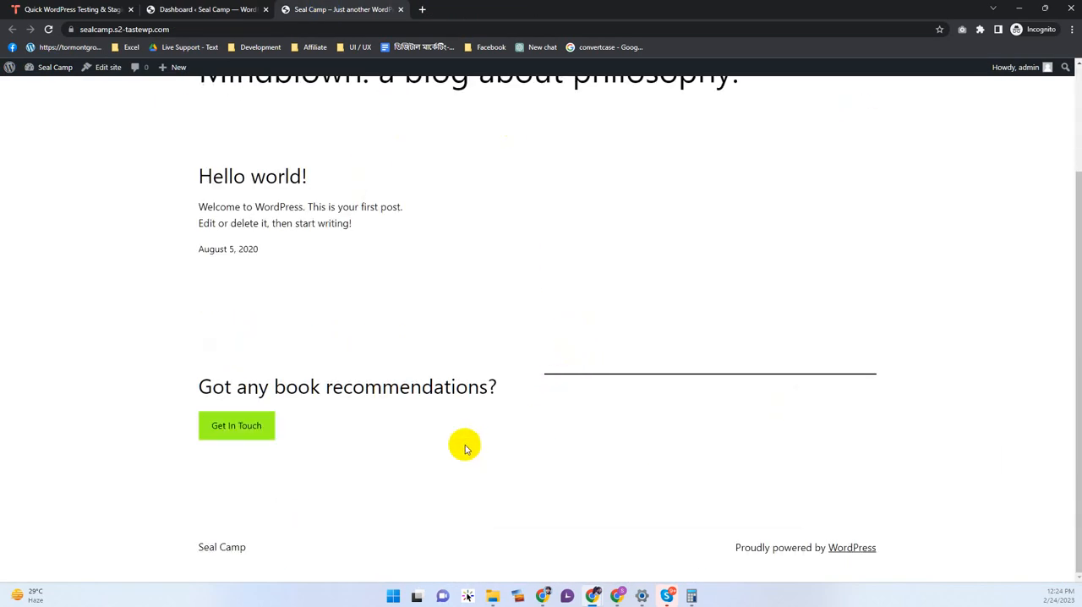
scroll(469, 422, up, 2)
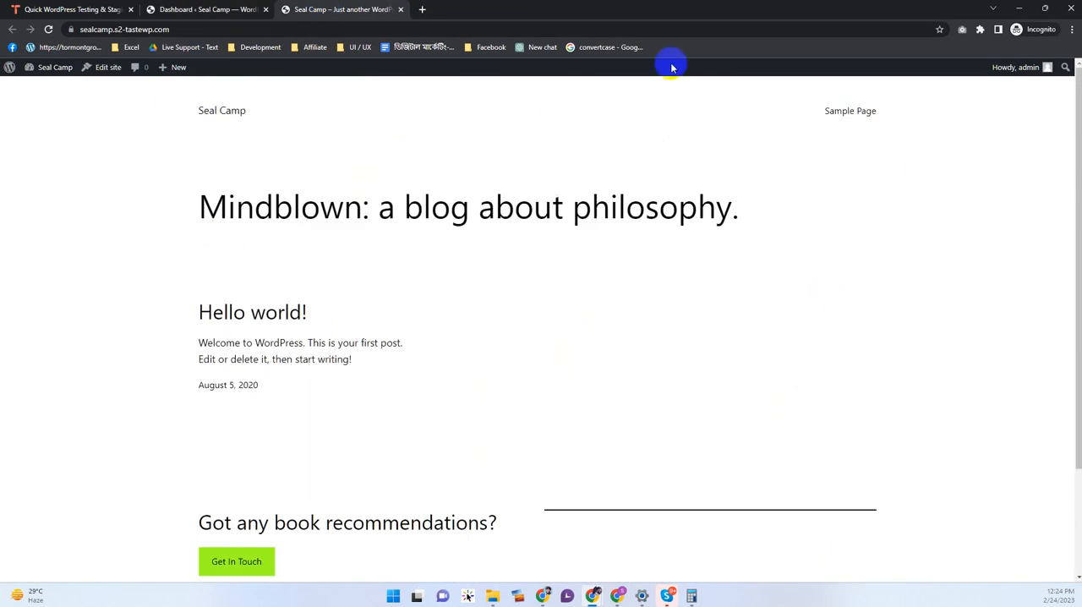
click(850, 113)
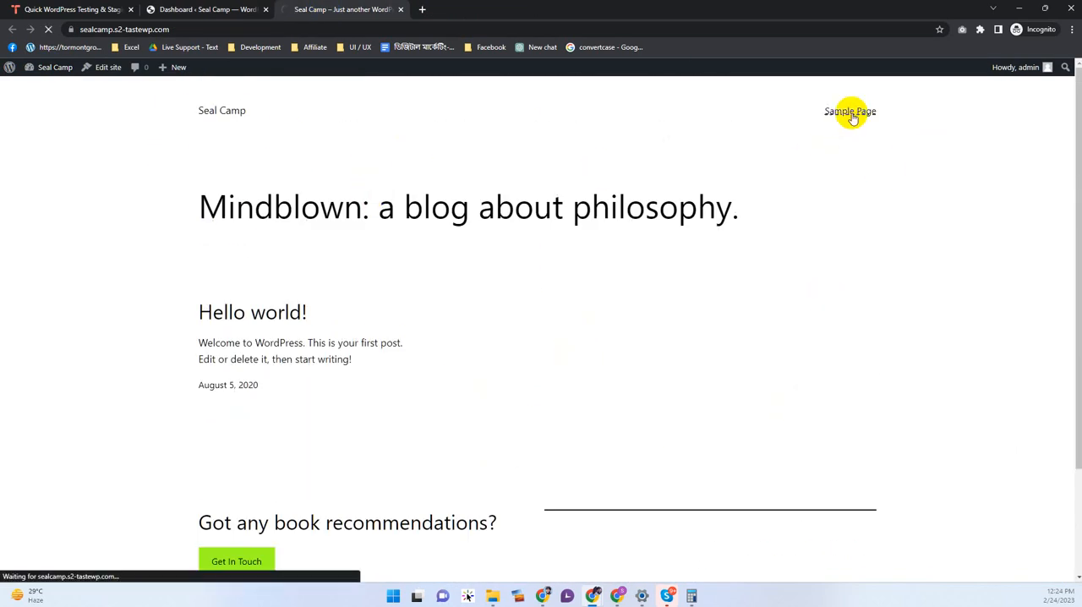
scroll(477, 338, down, 2)
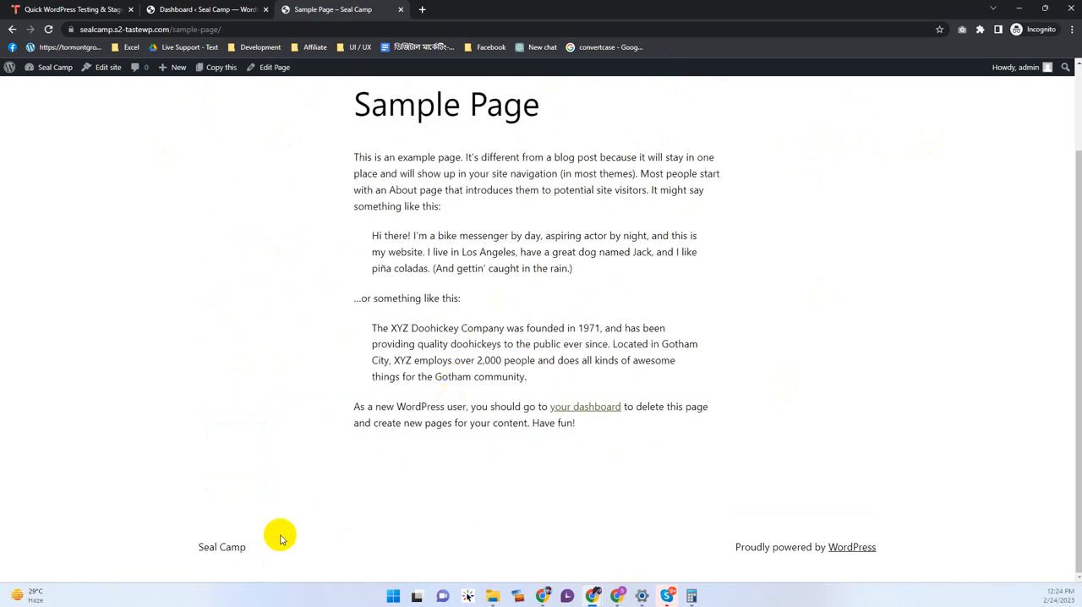
scroll(459, 420, up, 2)
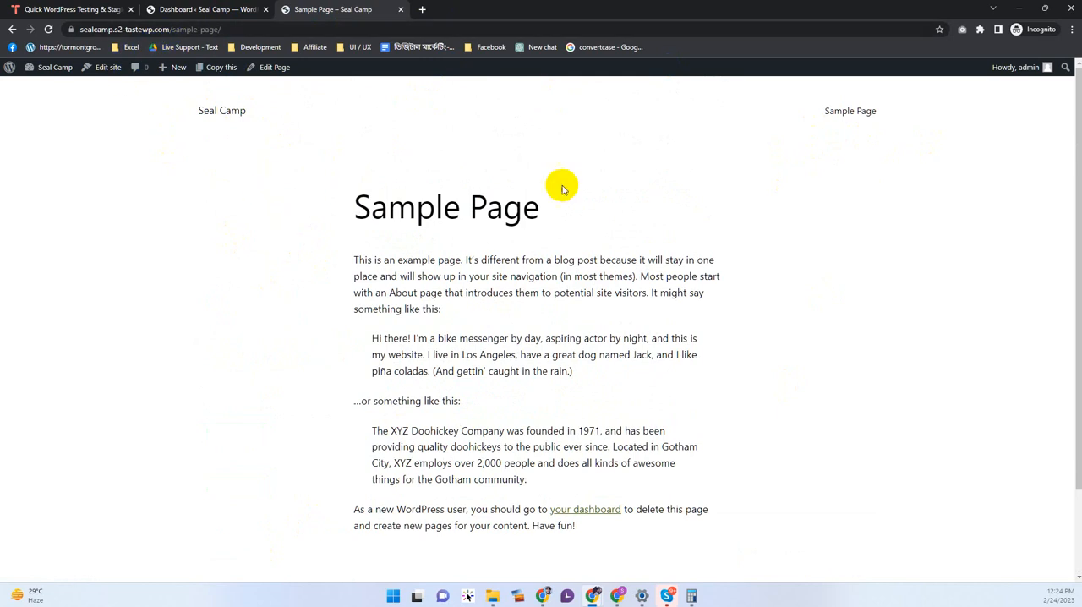
Step: Return to the admin area's list of pages and start a new page, dismissing the block editor welcome guide
click(194, 18)
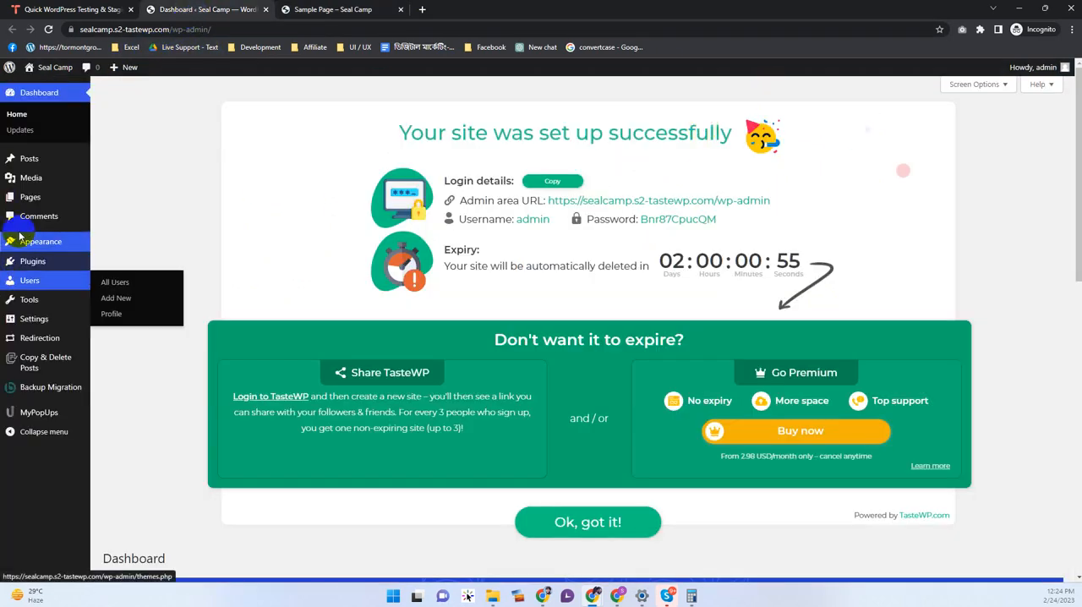
click(19, 235)
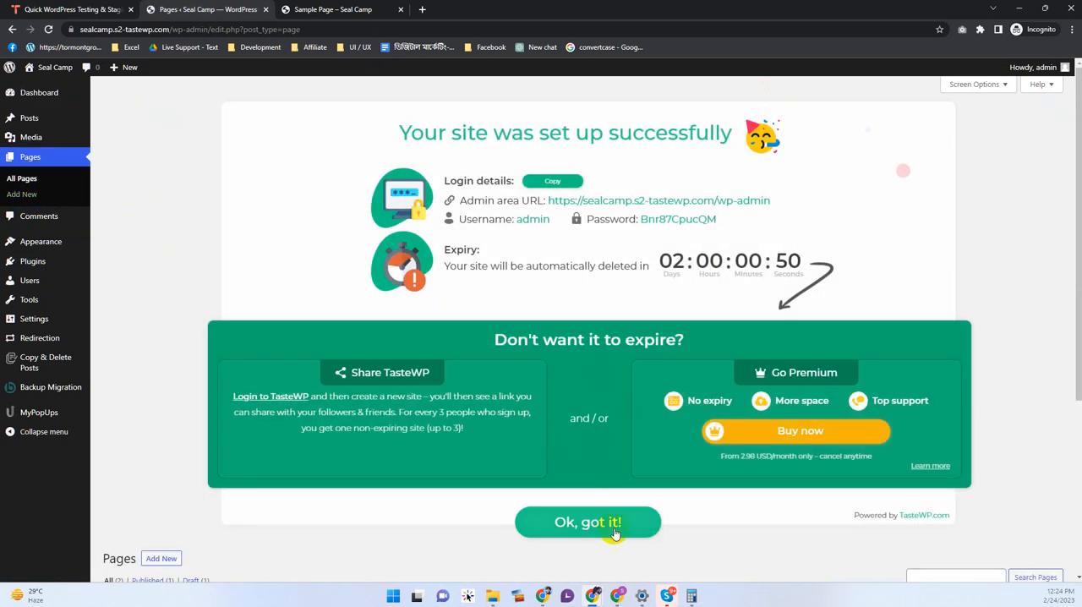
click(615, 534)
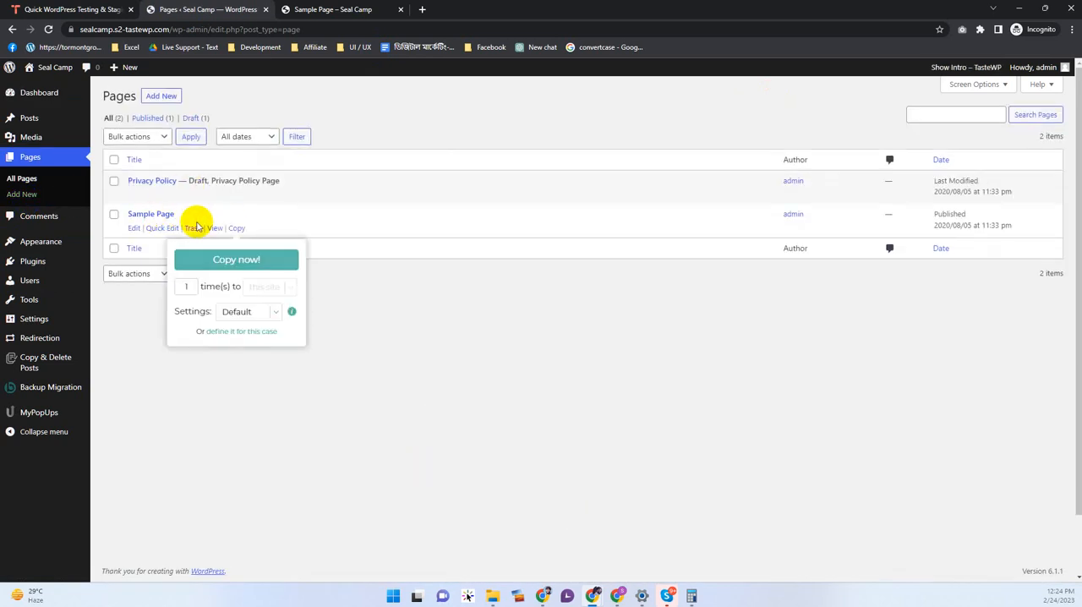
click(154, 97)
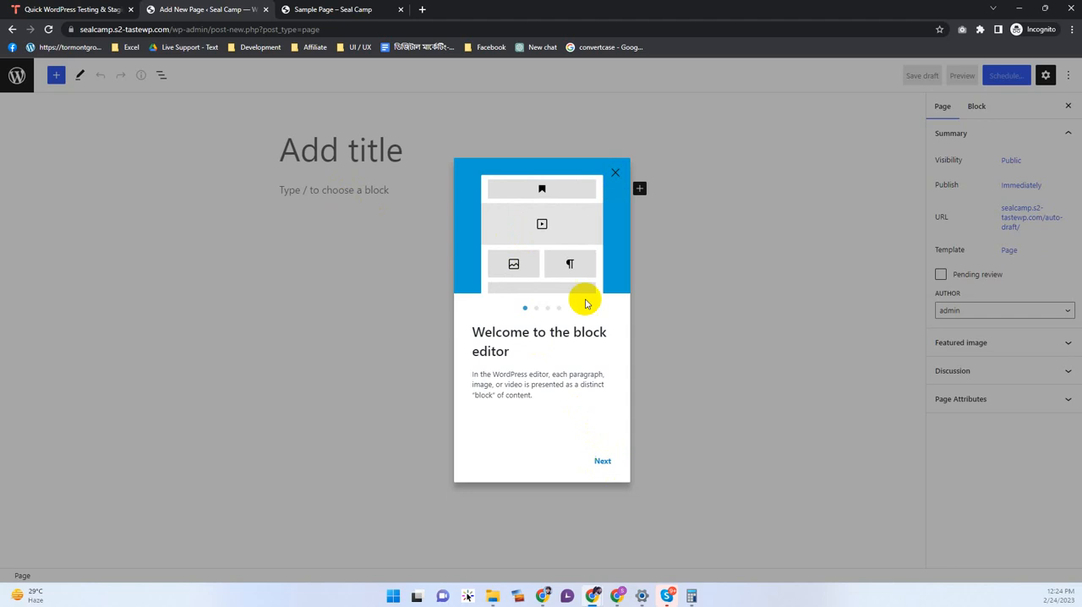
click(619, 176)
Step: Title the new page "Test" and publish it
text(Test)
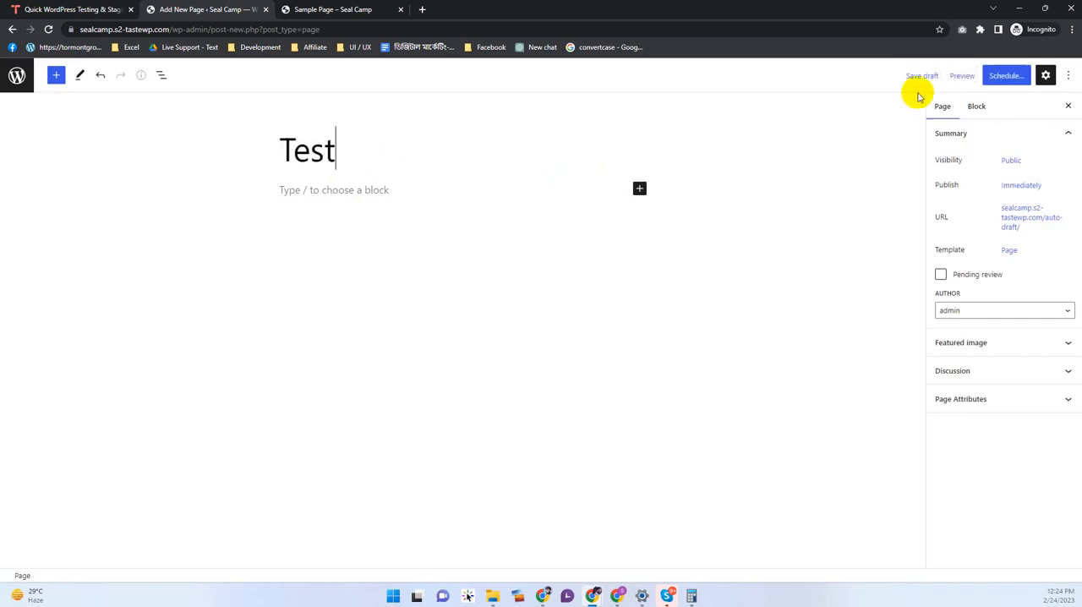
click(1003, 76)
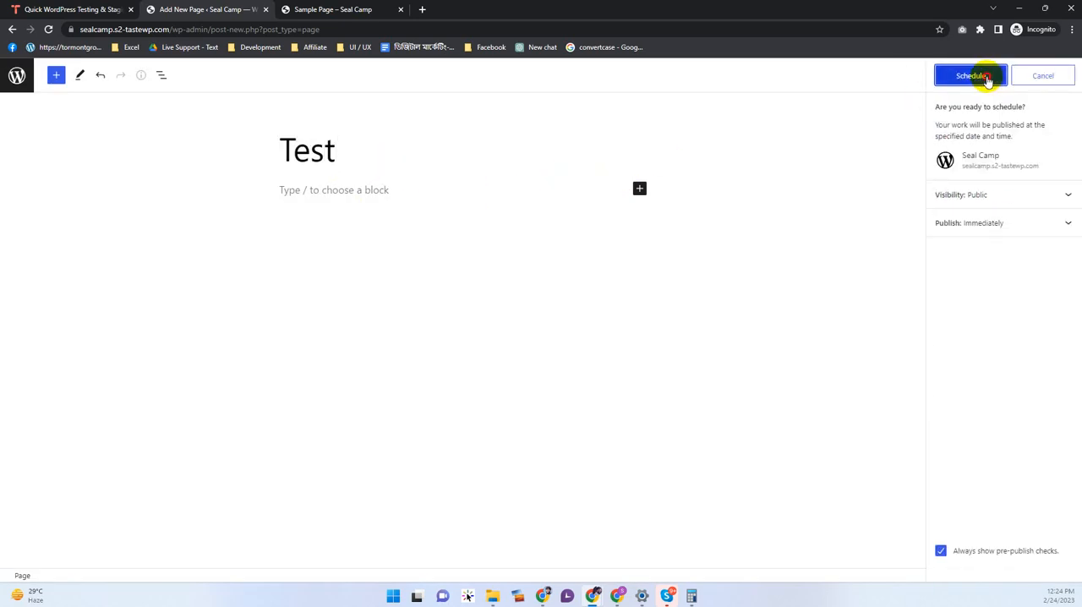
click(987, 77)
Step: View the published Test page on the live site, checking its title, header and navigation, and compare it with the Sample Page
middle_click(119, 550)
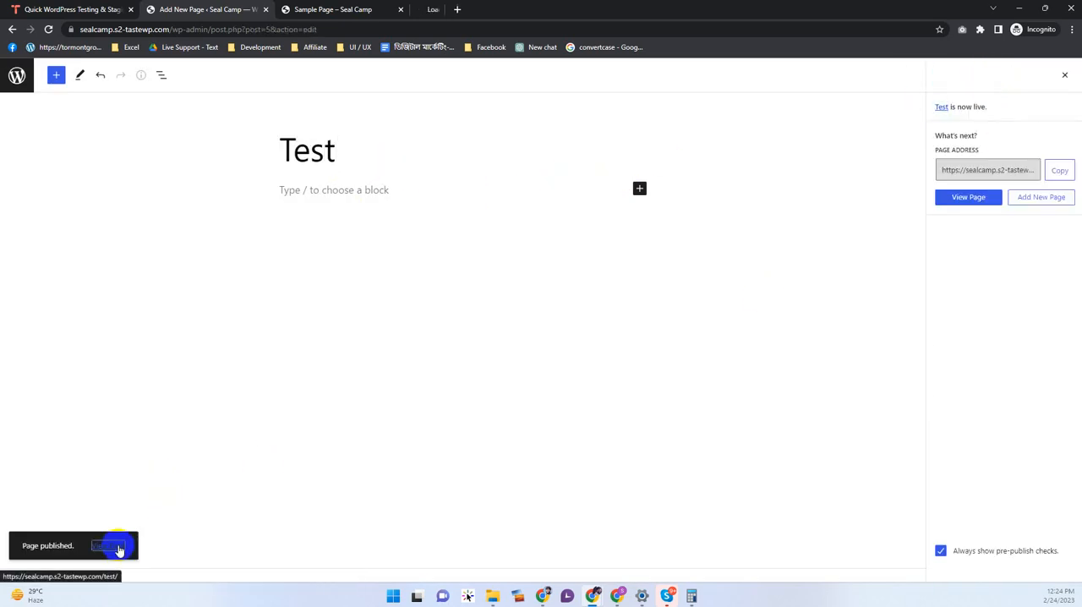
click(440, 8)
drag(427, 209, 357, 184)
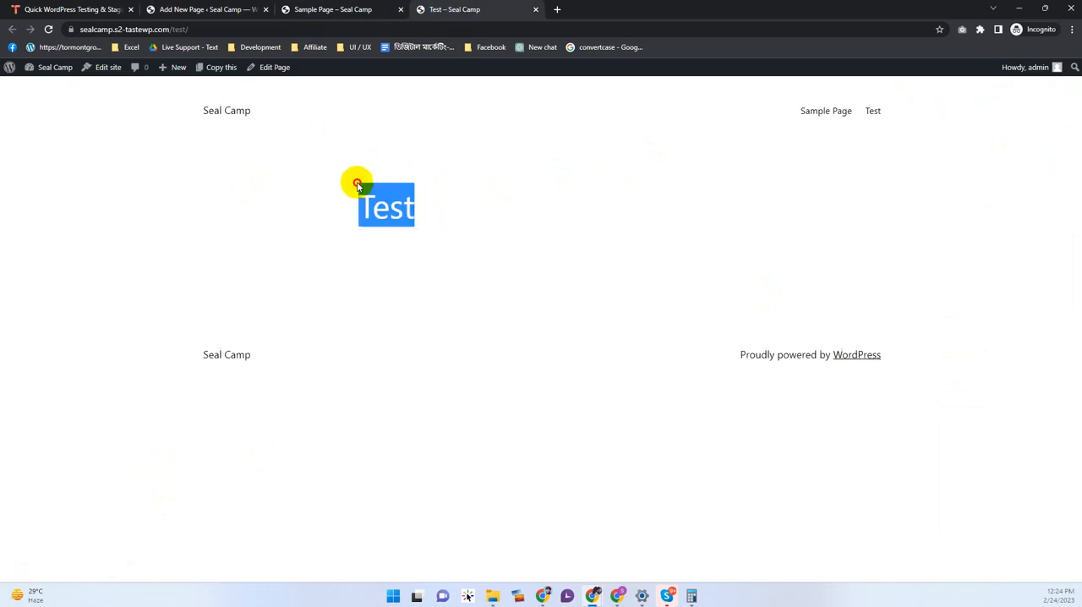
click(673, 173)
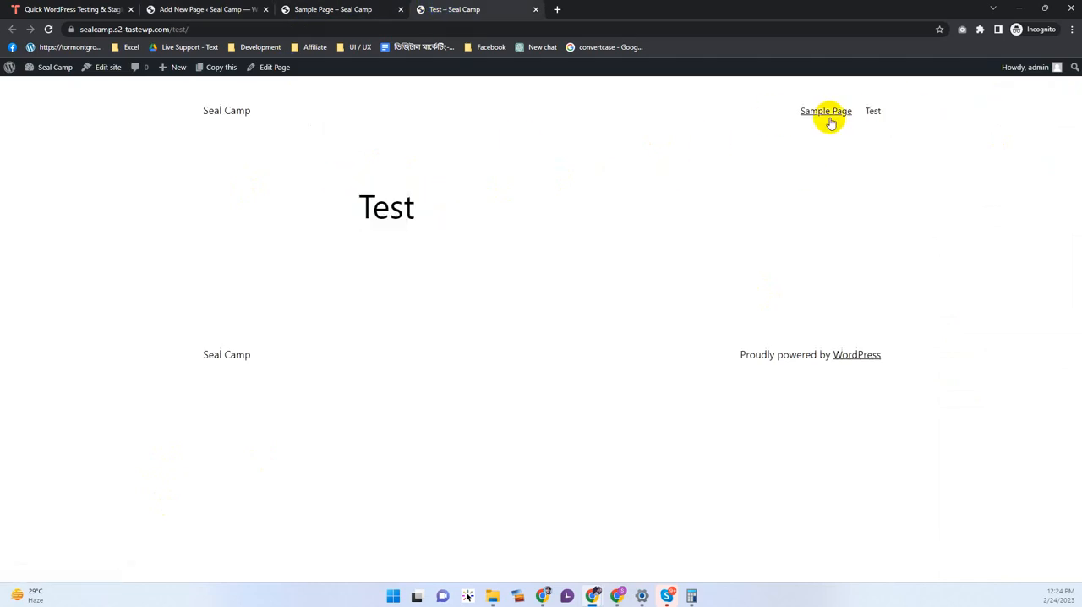
drag(887, 111, 789, 109)
drag(309, 116, 173, 116)
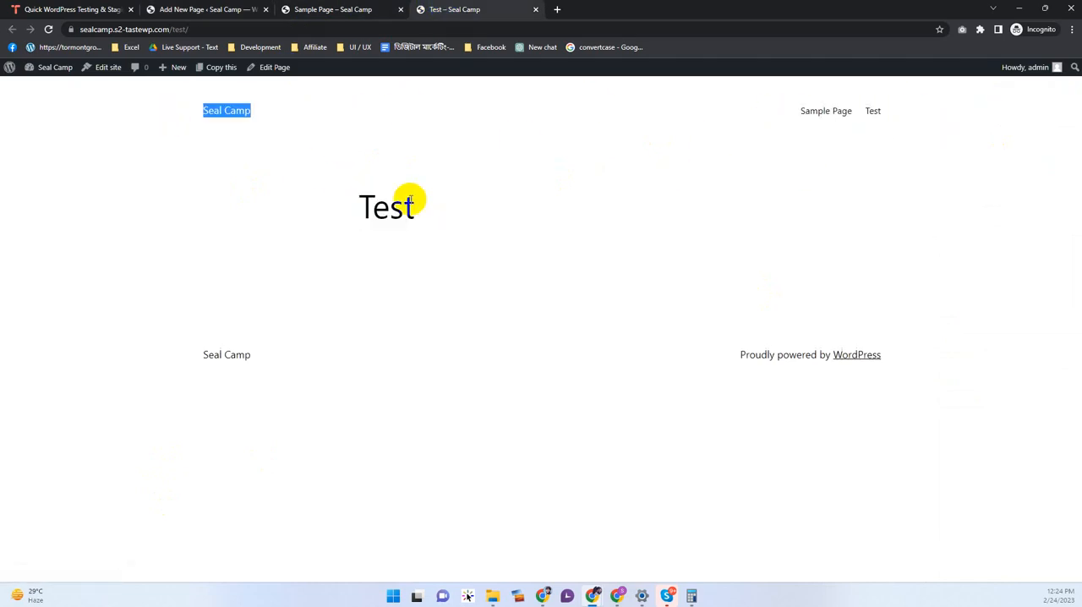
drag(373, 206, 507, 263)
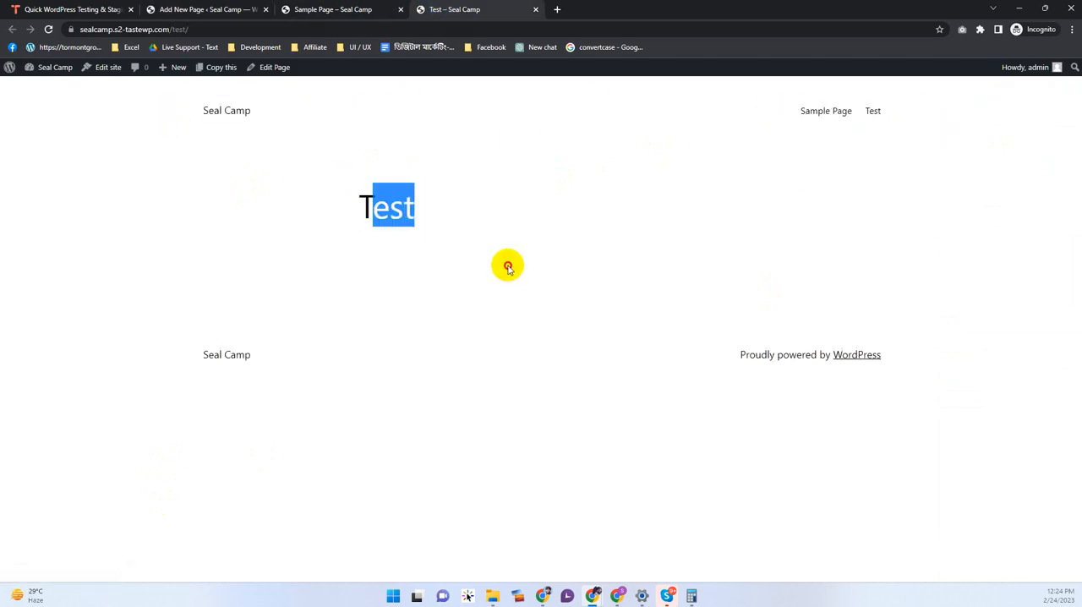
click(321, 8)
drag(432, 277, 527, 479)
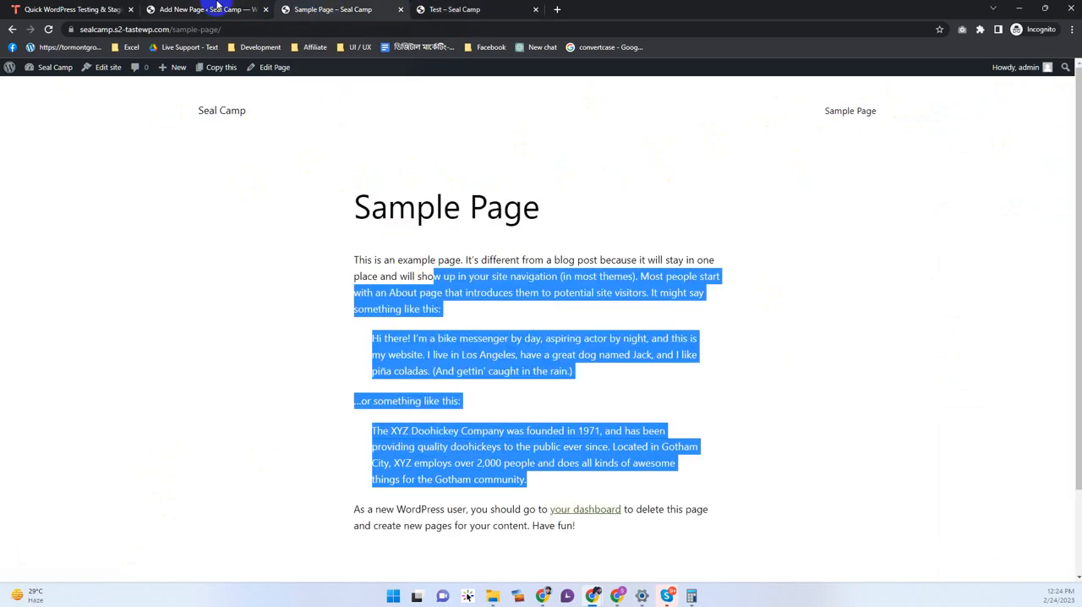
Step: Leave the page editor for the admin Dashboard home and look over its widgets
click(217, 9)
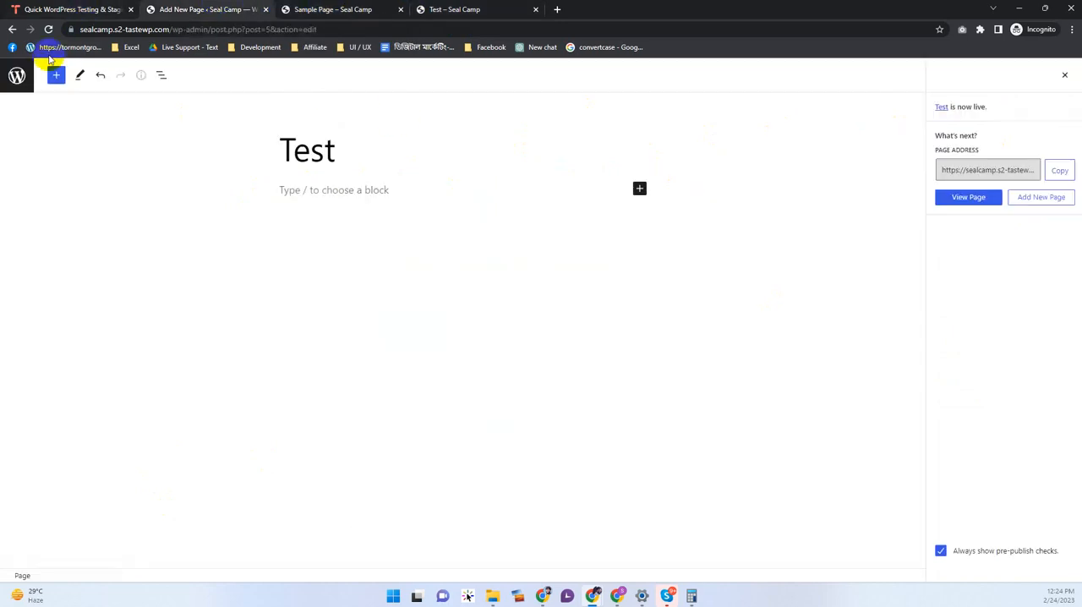
click(17, 76)
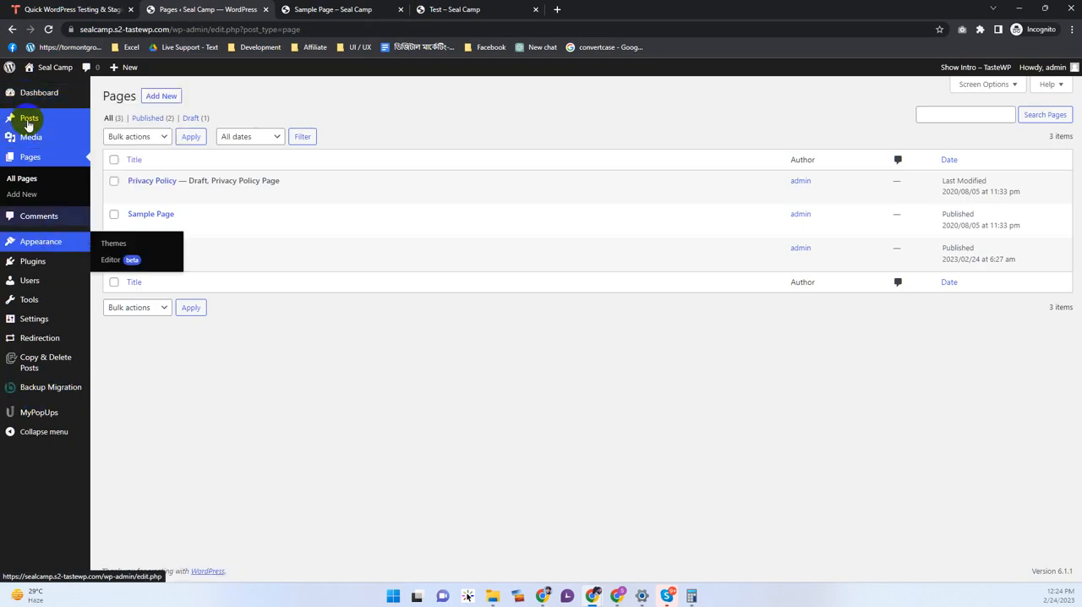
click(22, 91)
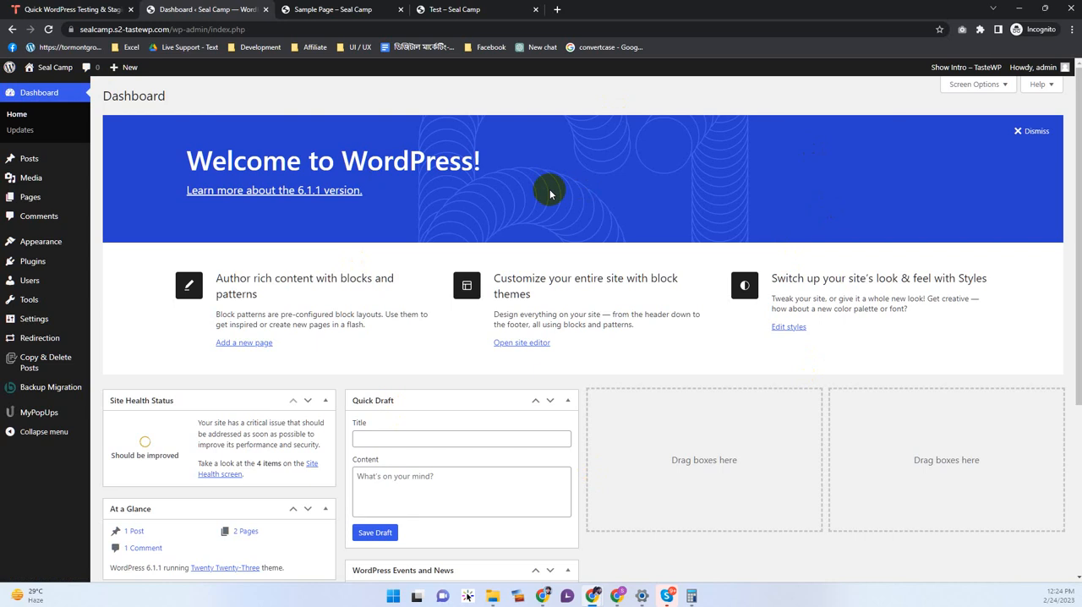
scroll(575, 197, down, 3)
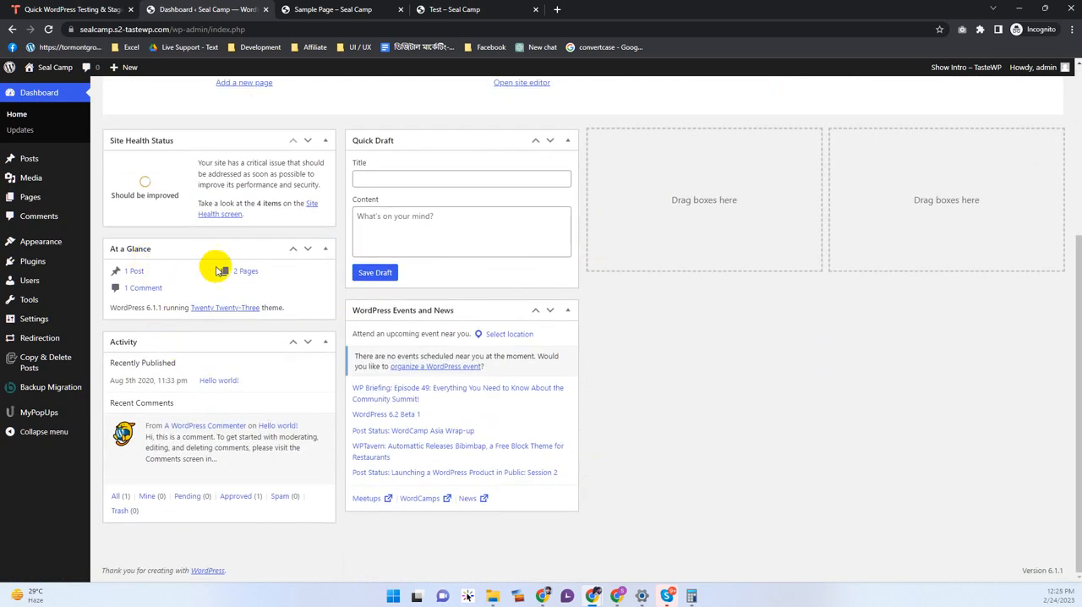
scroll(975, 407, up, 3)
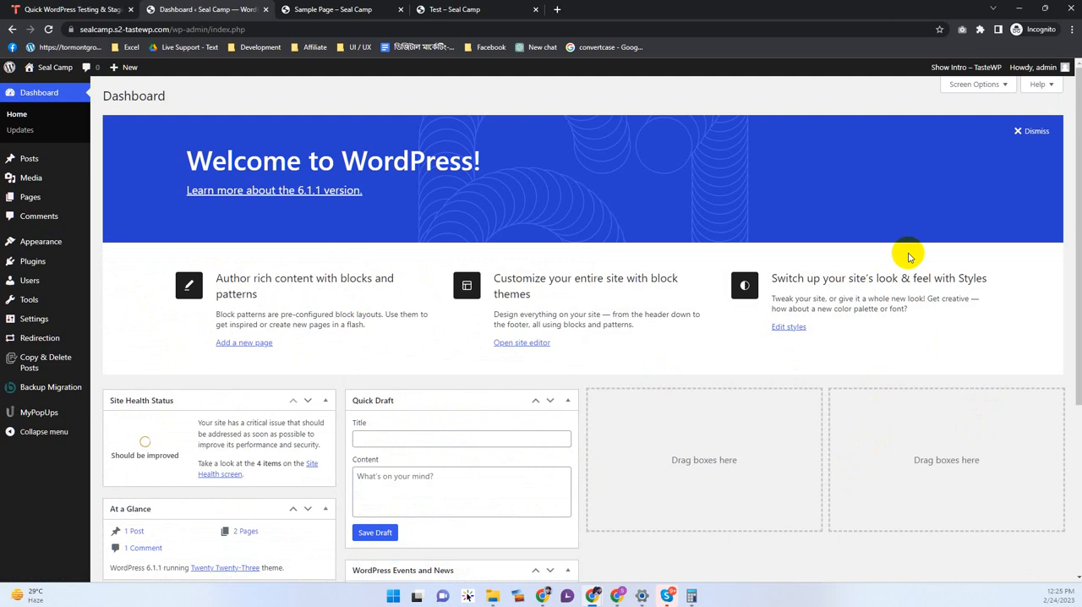
Step: Hide Site Health Status, At a Glance, Activity, Quick Draft, WordPress Events and News, and Welcome from the Dashboard through Screen Options
click(973, 84)
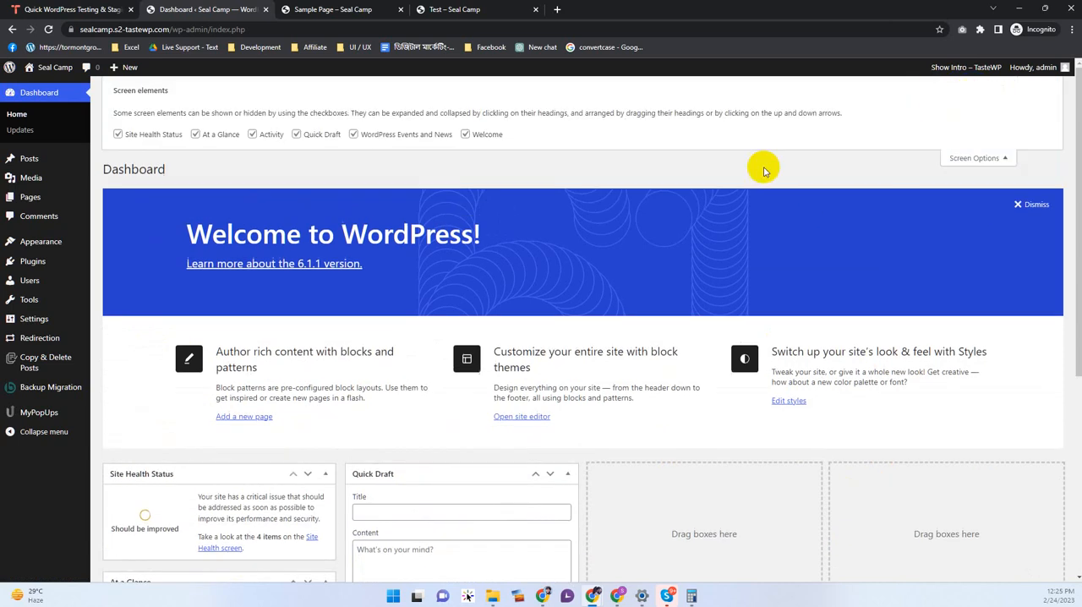
click(165, 137)
click(196, 134)
click(252, 135)
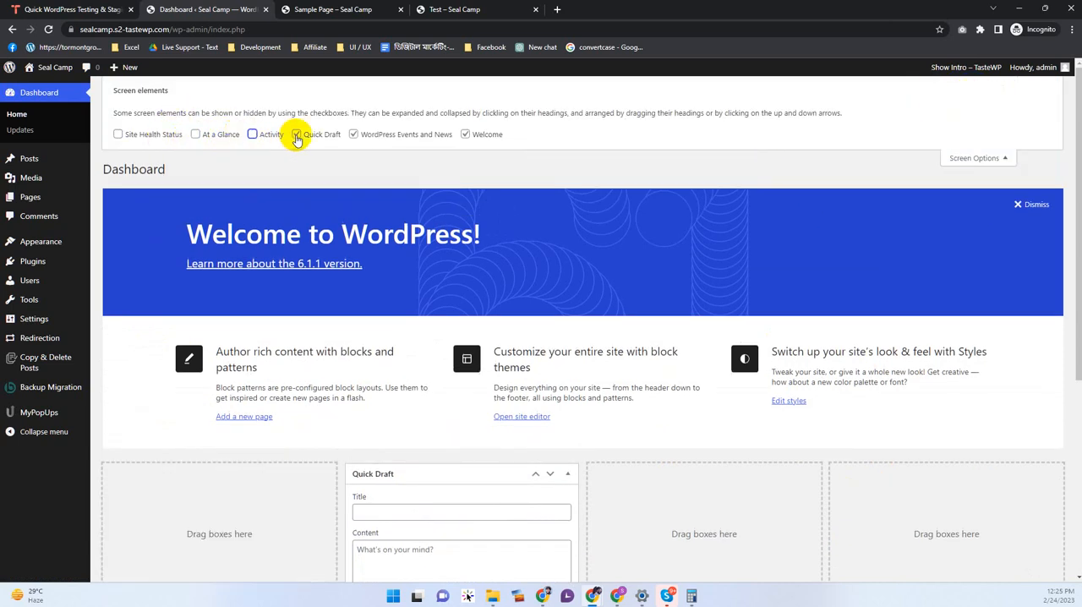
click(296, 135)
click(369, 137)
click(466, 135)
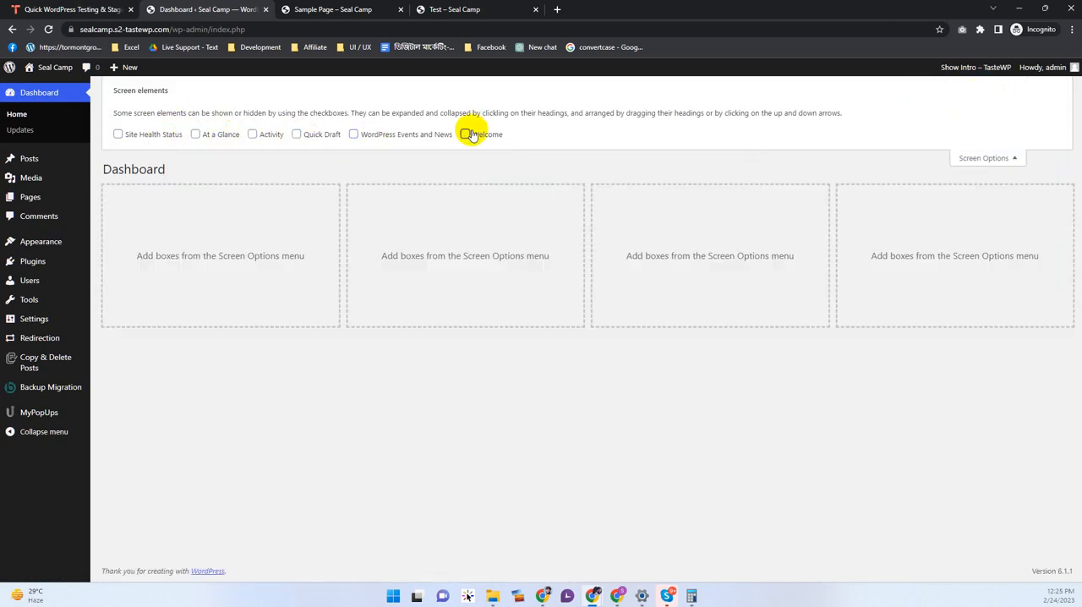
Step: Show the Activity and At a Glance widgets on the Dashboard, keep Site Health Status hidden, and close the Screen Options
click(255, 137)
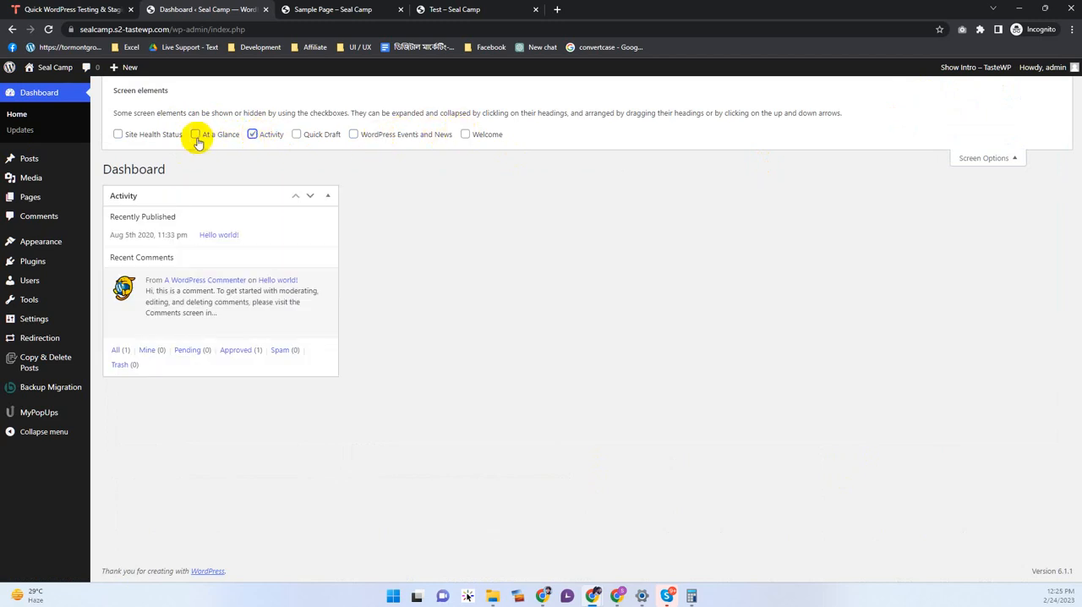
click(142, 137)
click(142, 137)
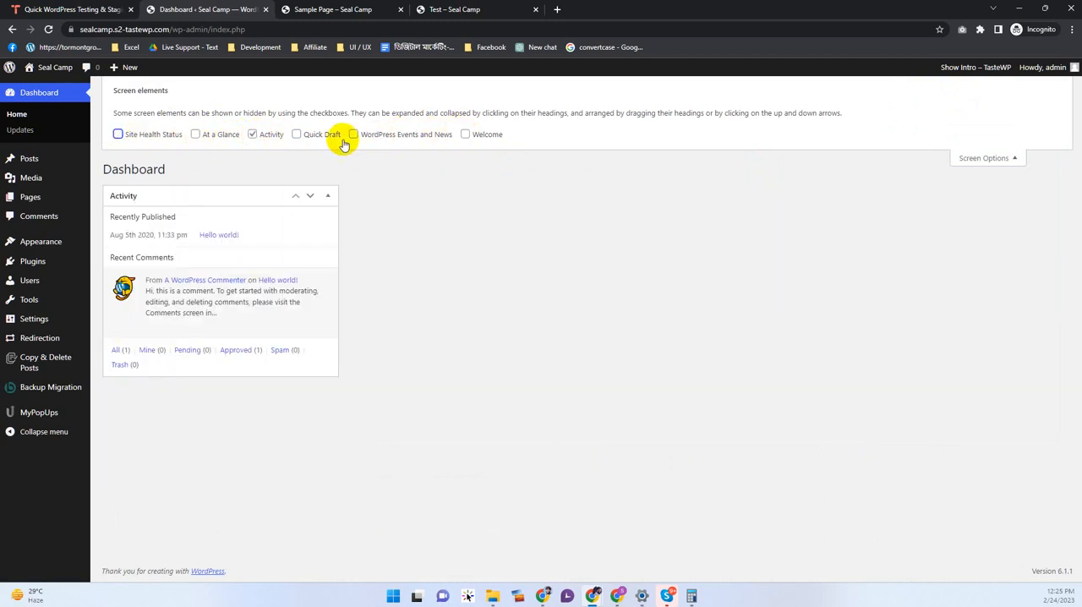
click(205, 139)
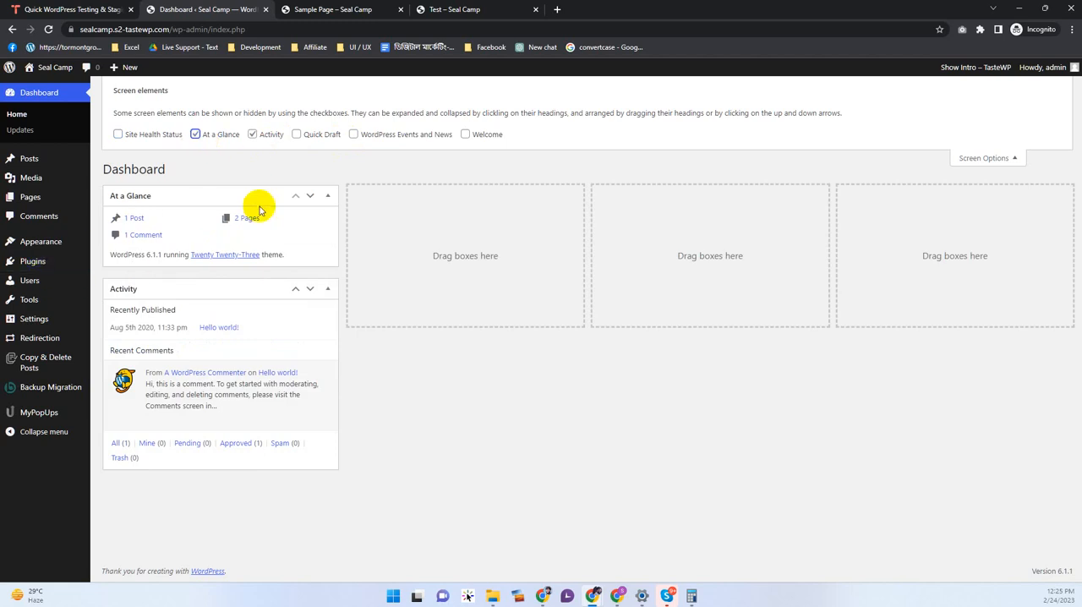
click(999, 158)
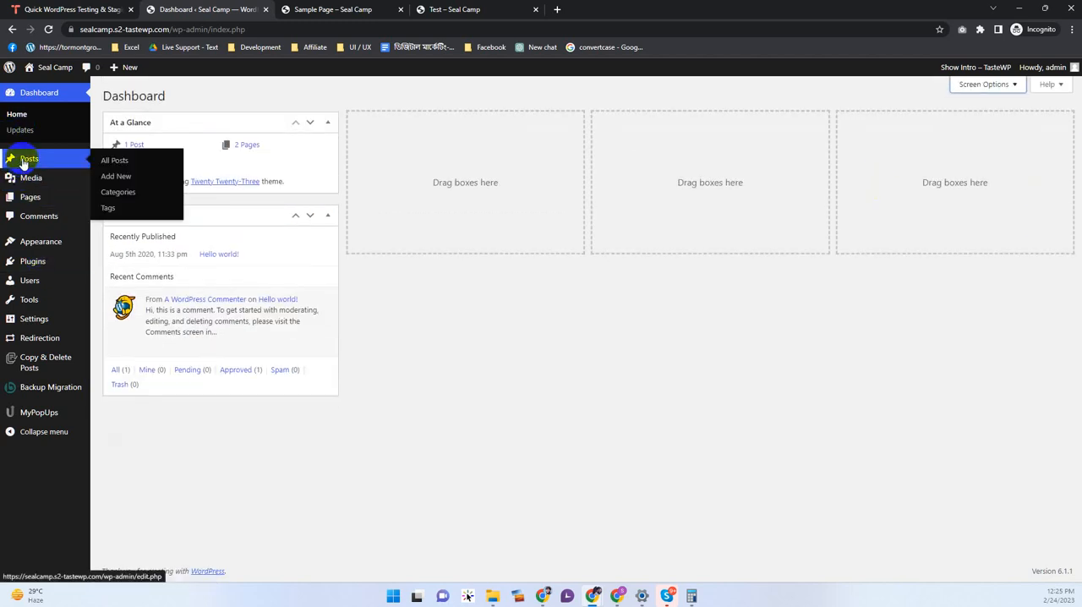
Step: View the "Hello world!" post from the Posts list on the live site and return to the list
click(23, 160)
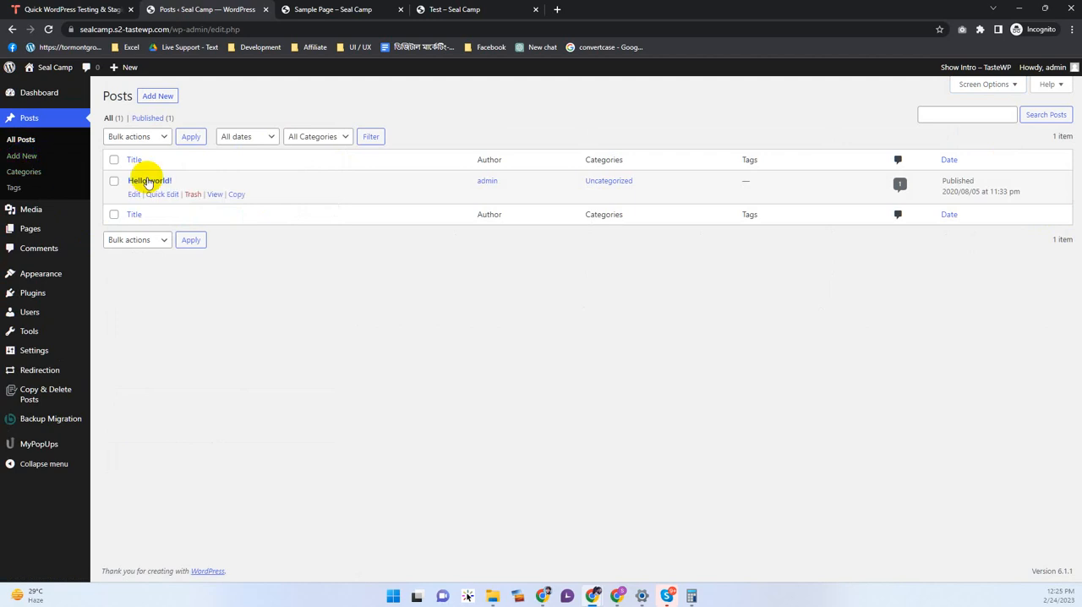
mouse_move(237, 194)
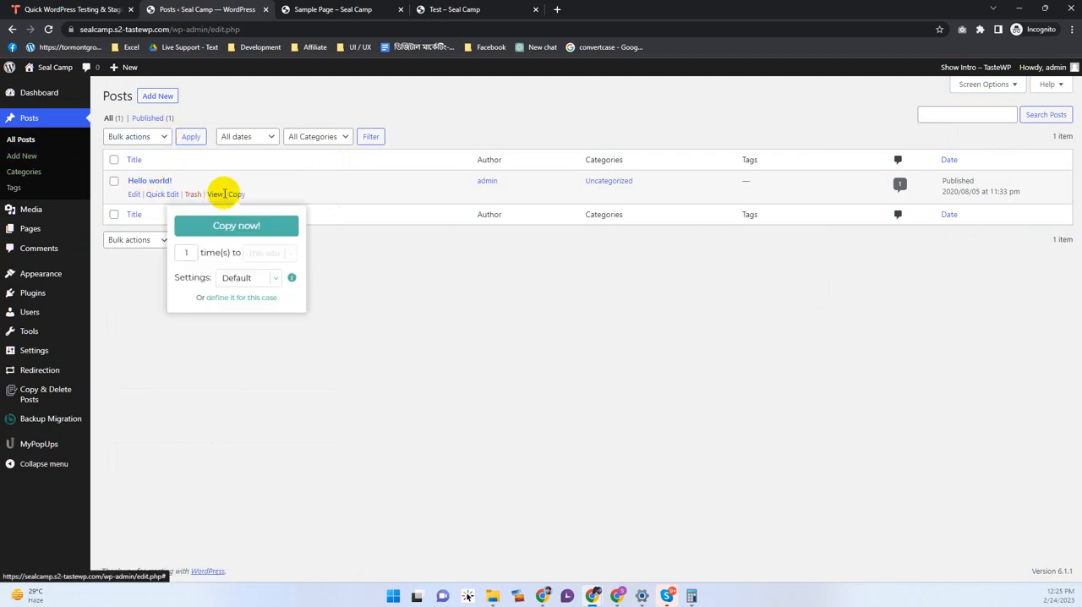
ctrl+click(220, 197)
drag(611, 10, 337, 8)
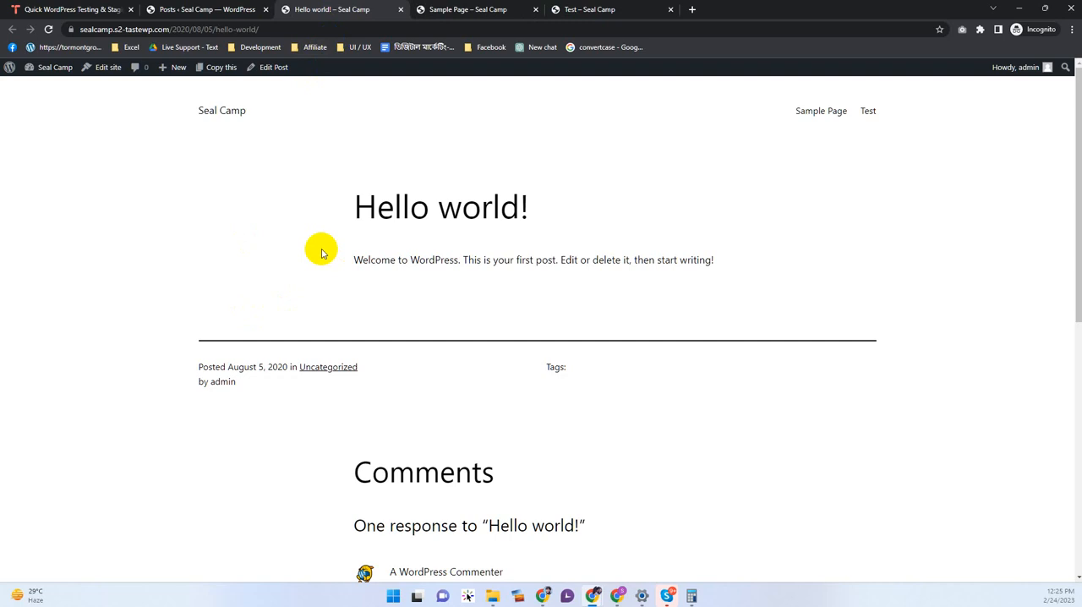
click(203, 6)
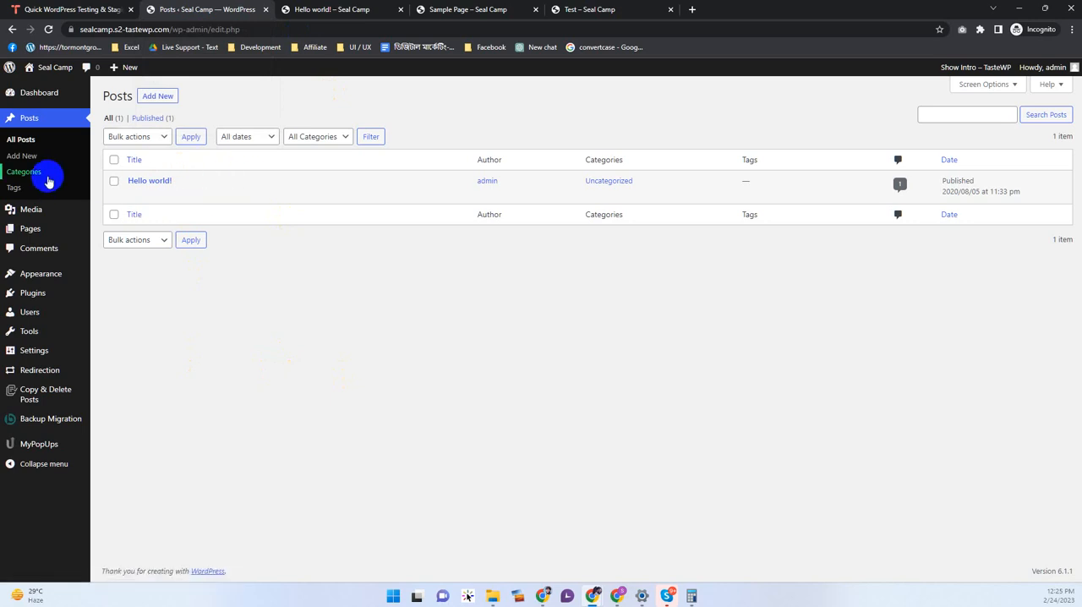
Step: Start a new post and add a category named "News" from the post's category settings
click(158, 96)
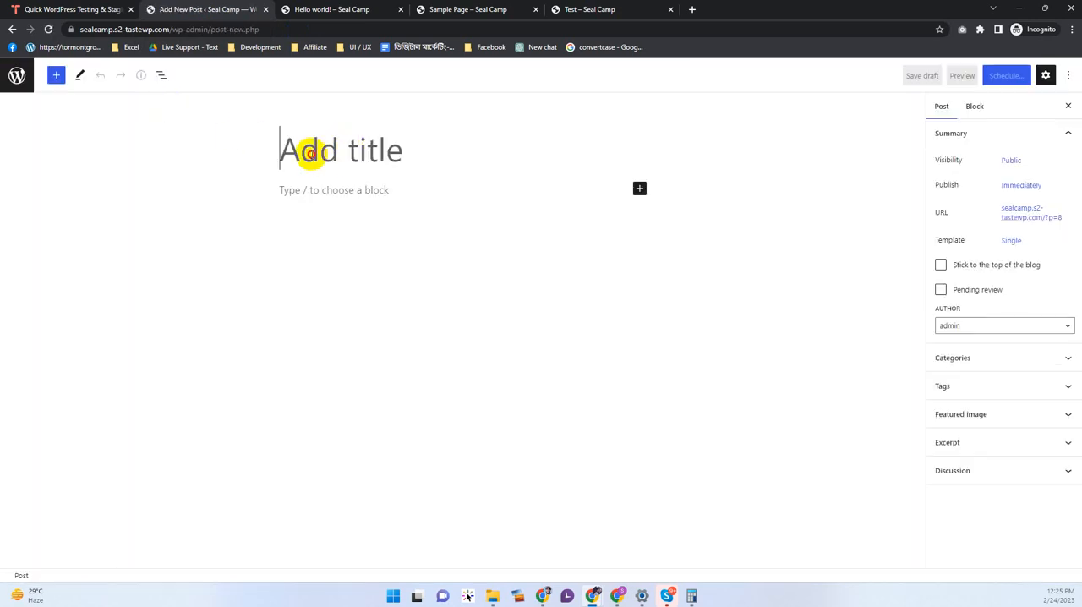
click(953, 362)
click(961, 429)
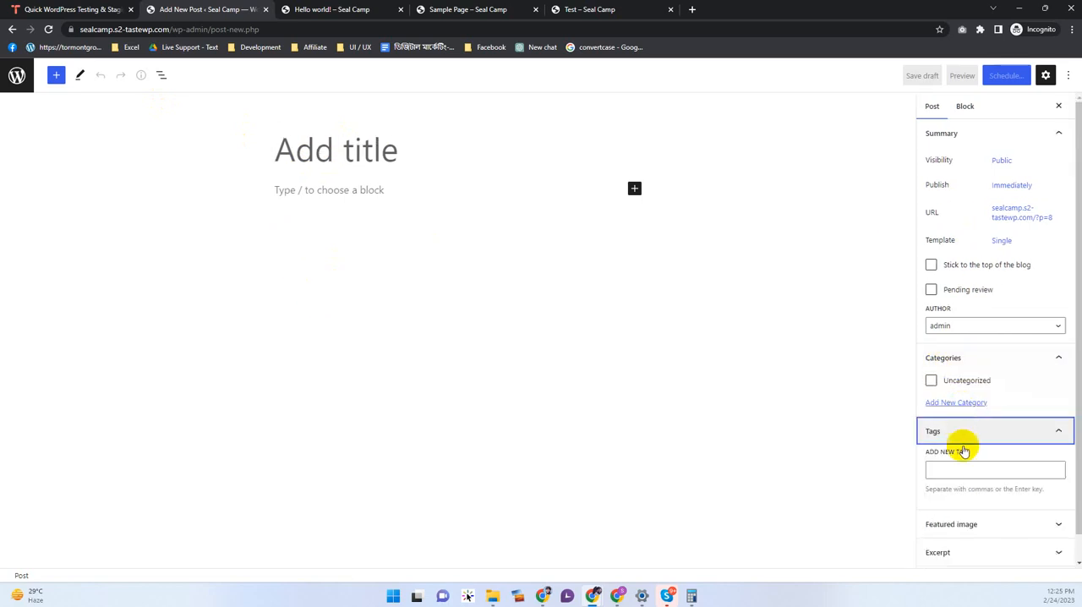
click(952, 404)
click(958, 432)
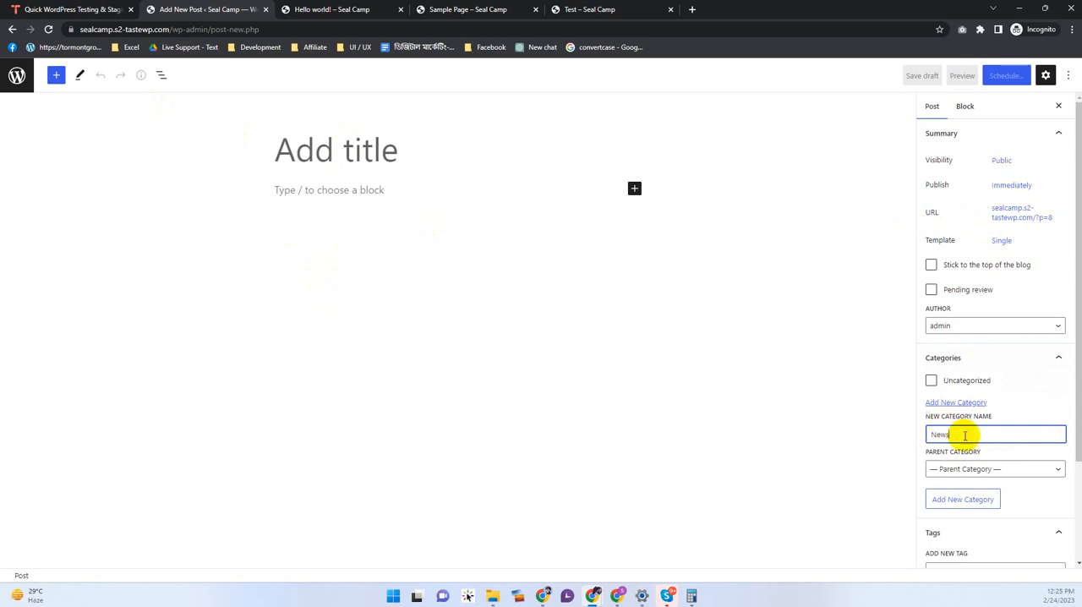
click(983, 497)
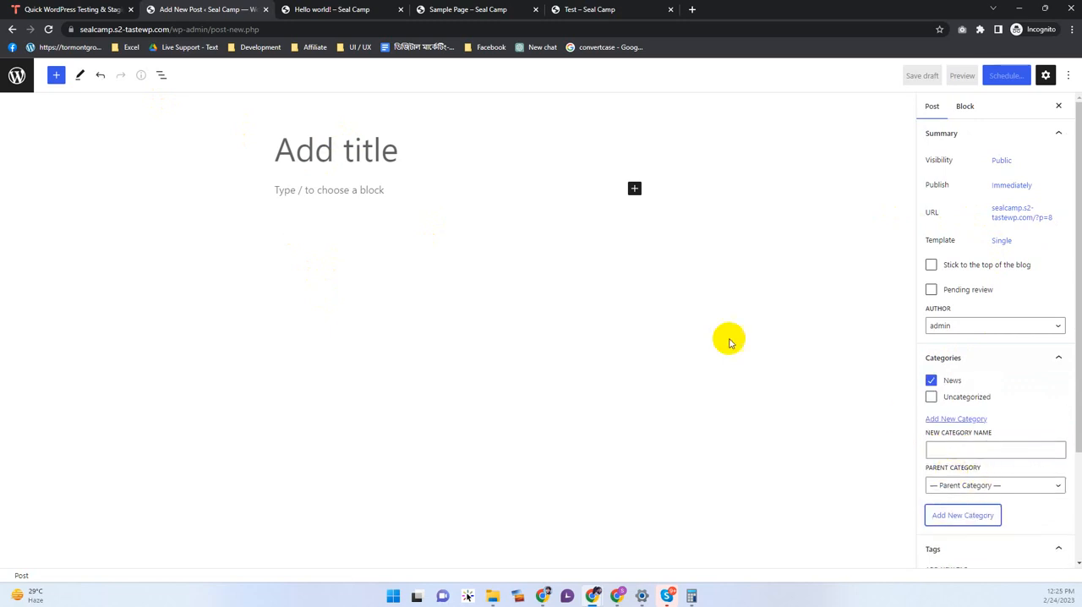
Step: Title the post "dsfsd", enter the paragraph "dsfsdf", and leave for the Posts list without saving
text(dsfsd)
click(363, 187)
text(dsfsdf)
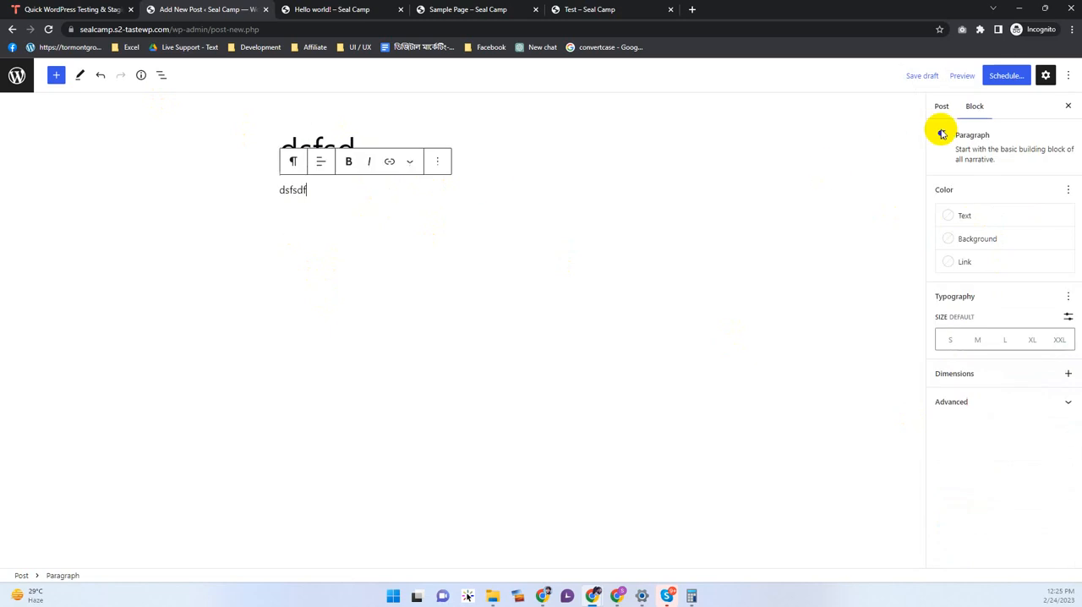
click(16, 76)
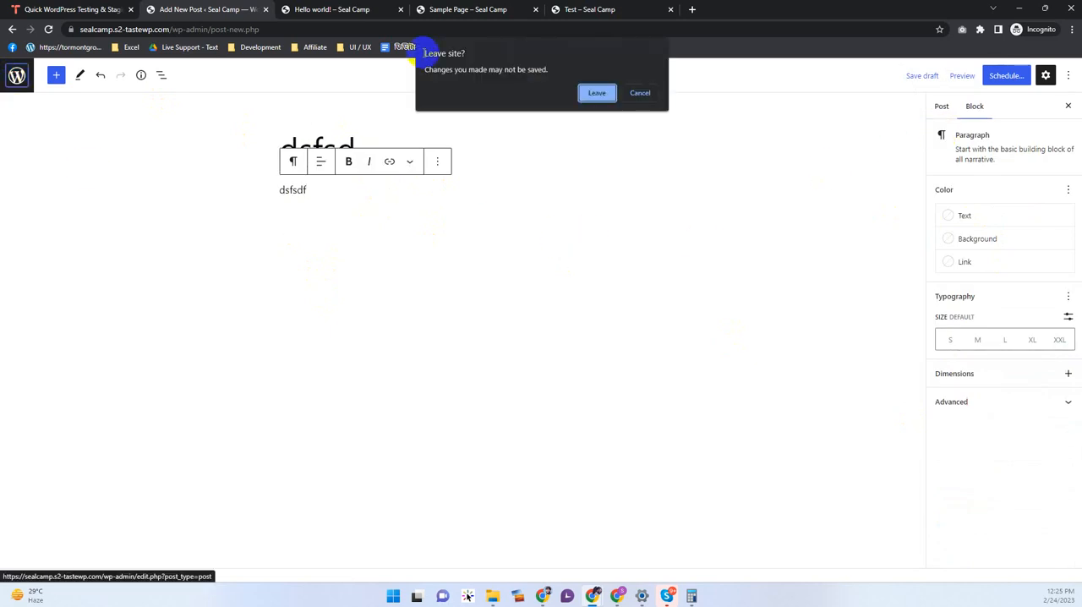
click(581, 96)
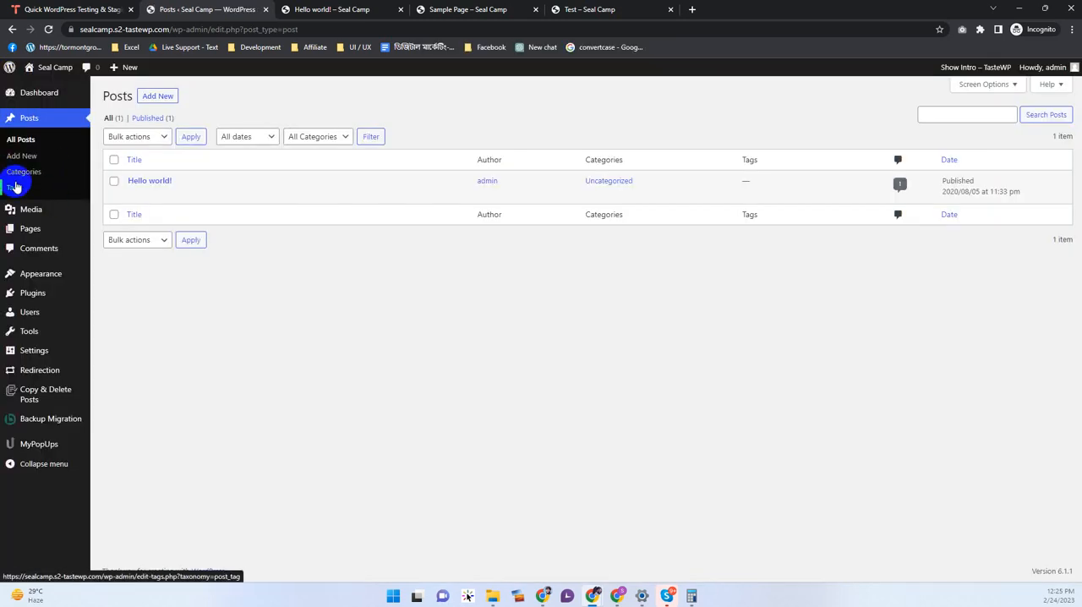
Step: Start another new post, enter the paragraph "dfsdfsdf", and make its last two letters bold
click(165, 98)
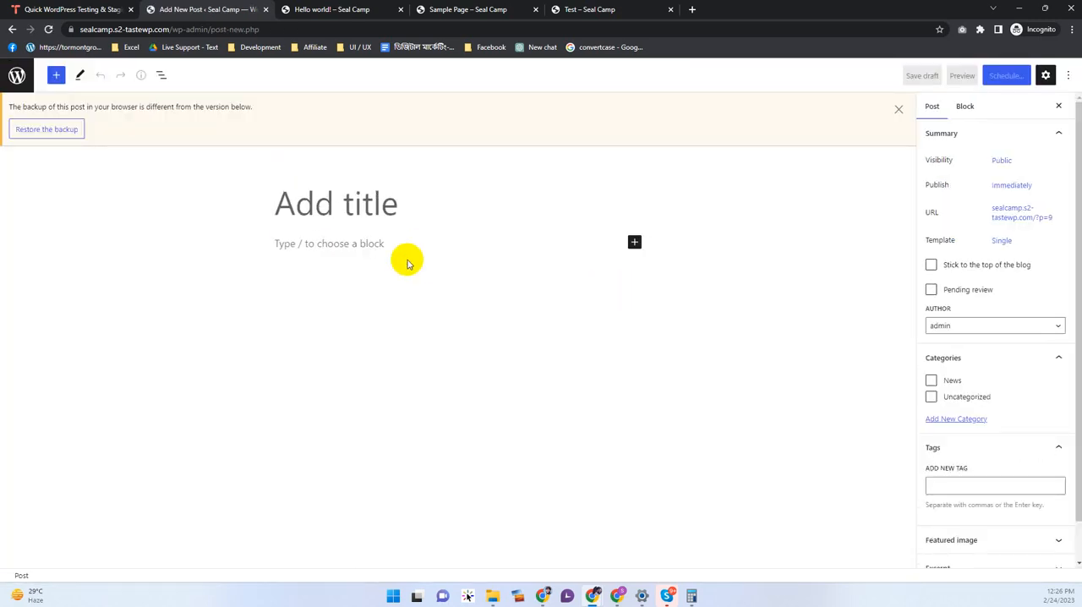
click(361, 245)
text(dfsdfsdf)
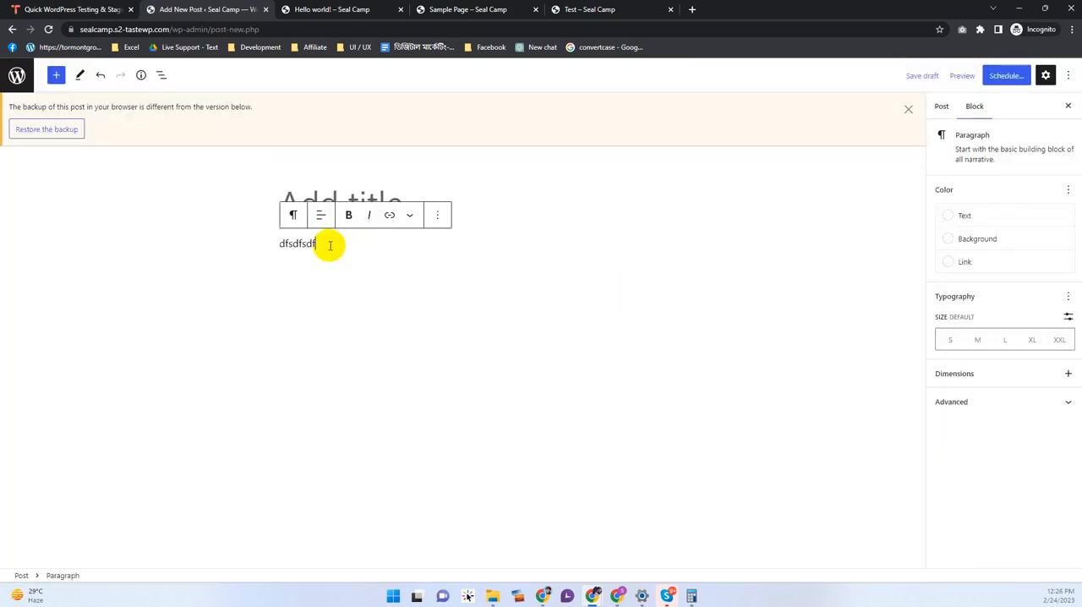
drag(329, 245, 307, 243)
click(350, 216)
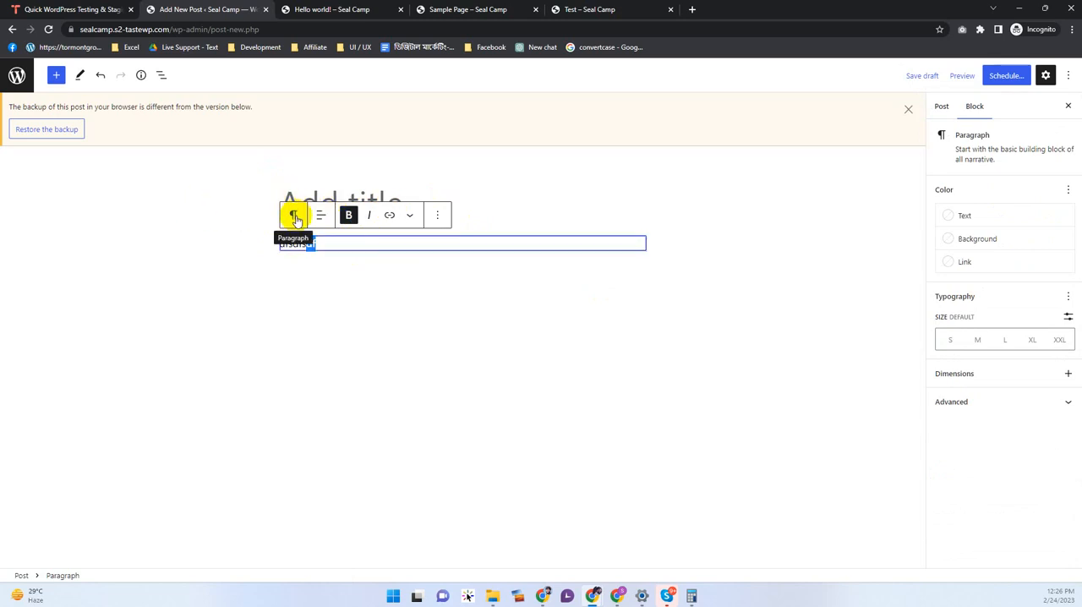
Step: Transform the paragraph into a heading and try levels H3, H1 and H2 before setting it to H6
click(295, 218)
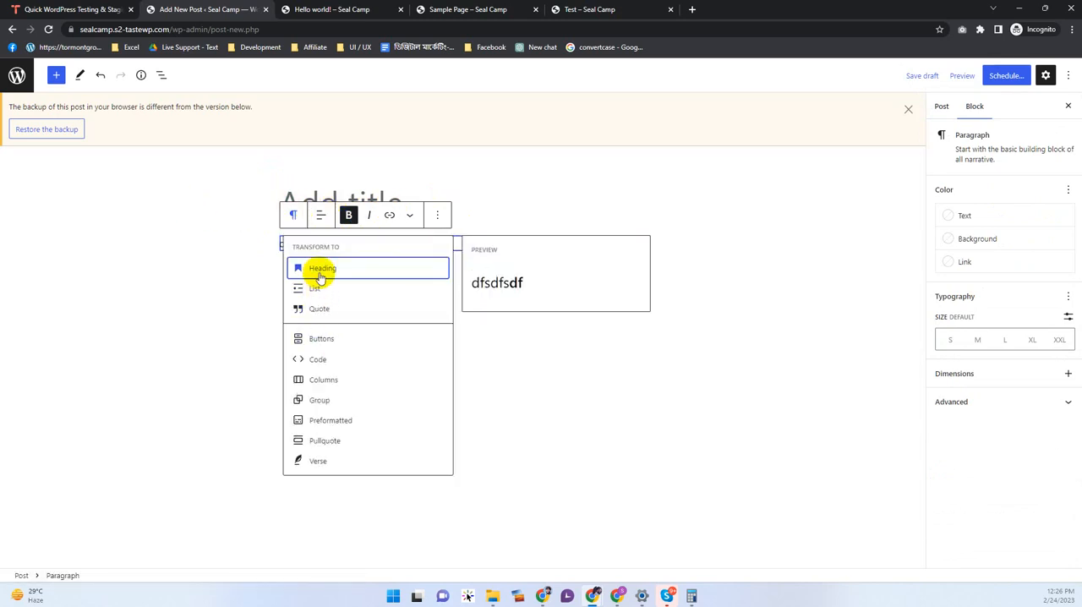
click(409, 268)
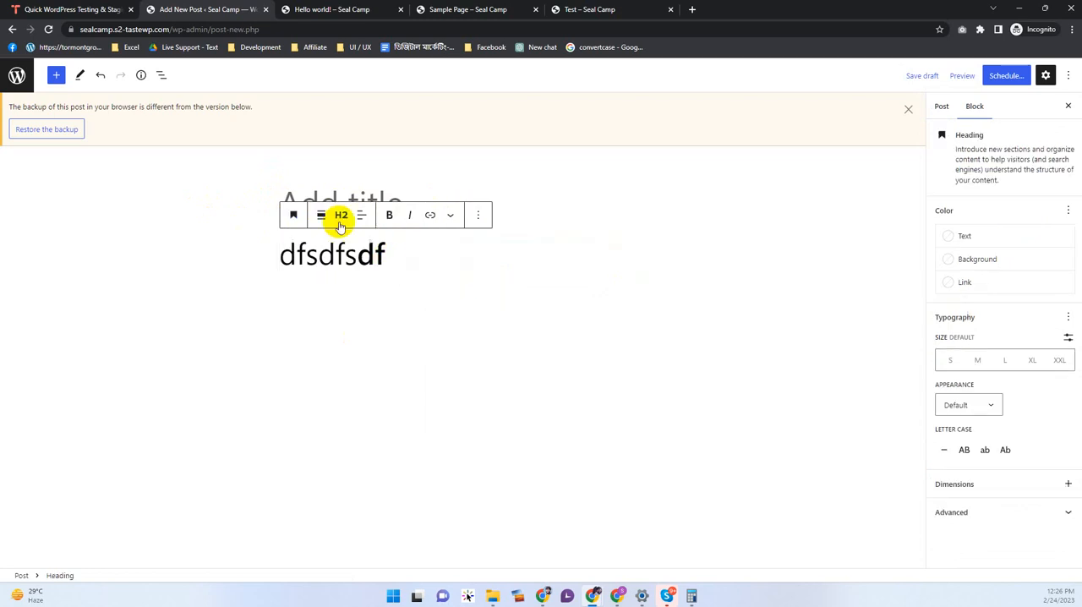
click(340, 220)
click(345, 291)
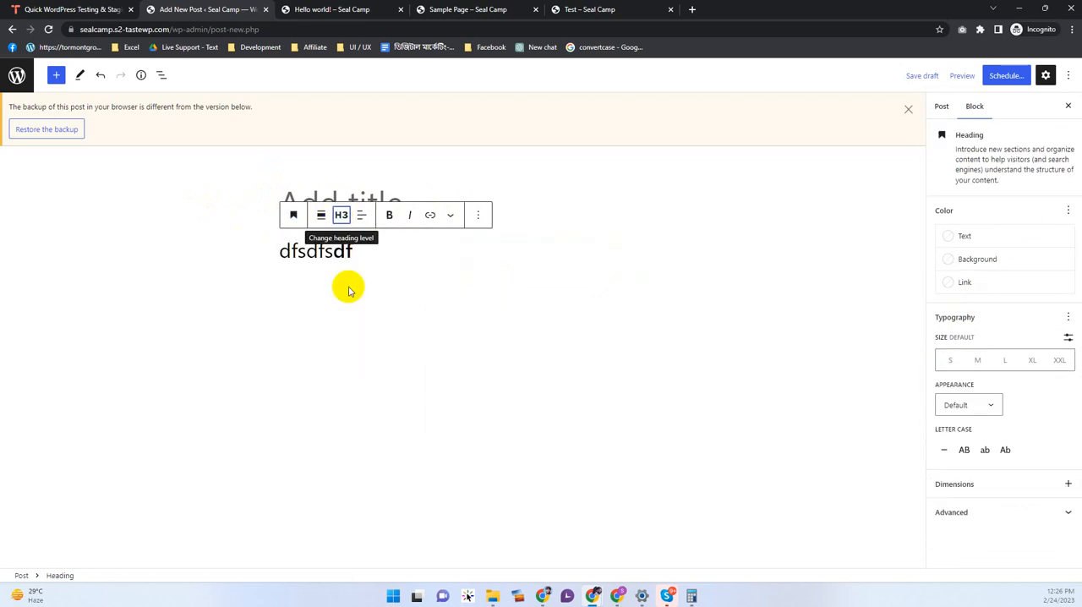
click(343, 218)
click(346, 250)
click(343, 216)
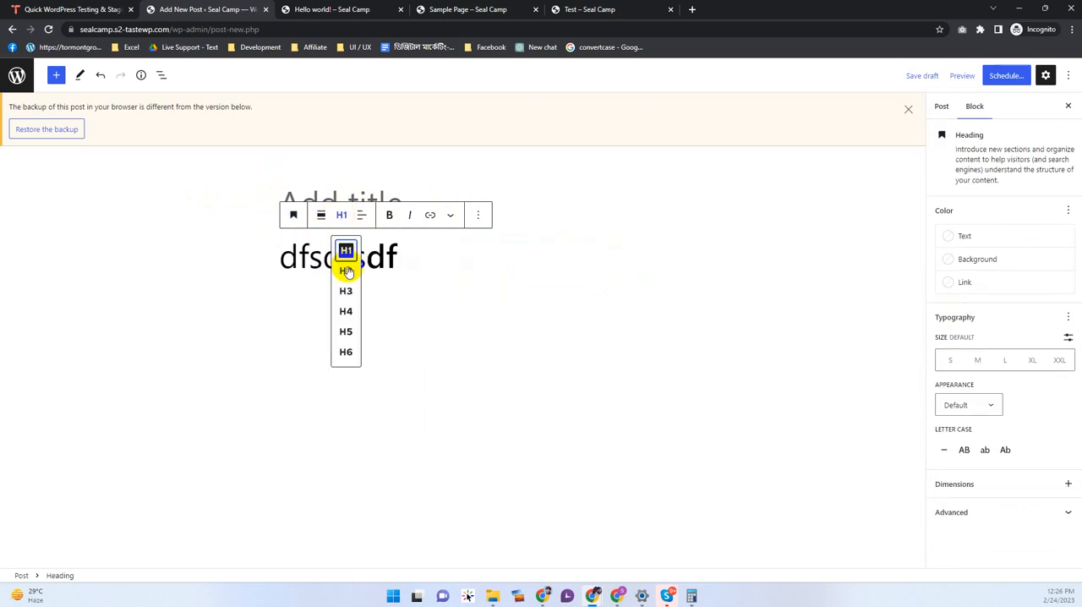
click(345, 271)
click(340, 216)
click(346, 335)
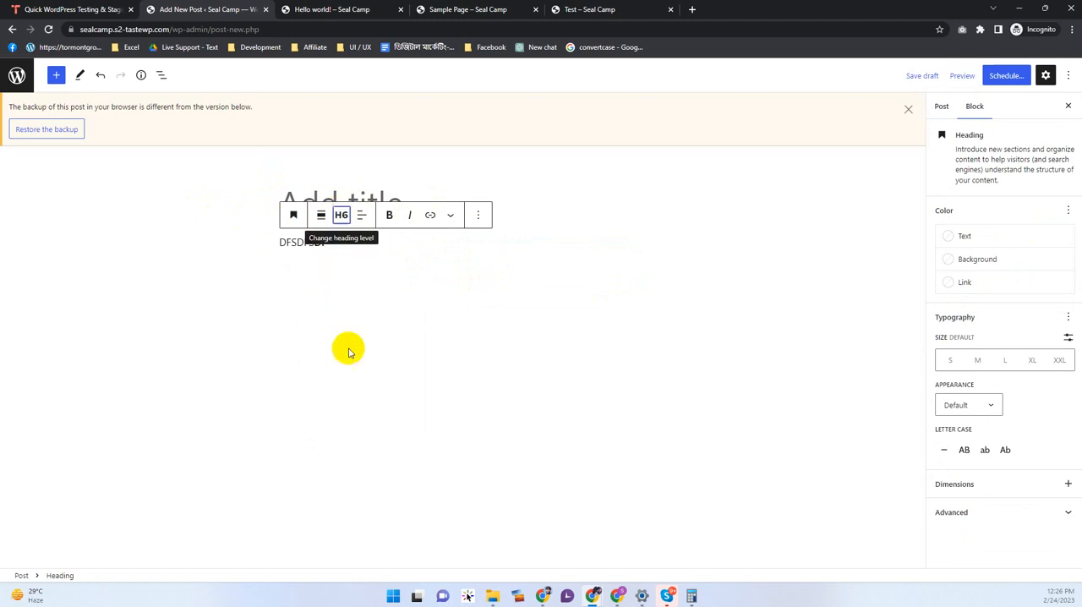
Step: Transform the H6 heading into a quote and review the transform and style options offered for the quote block
click(296, 256)
drag(339, 257, 266, 241)
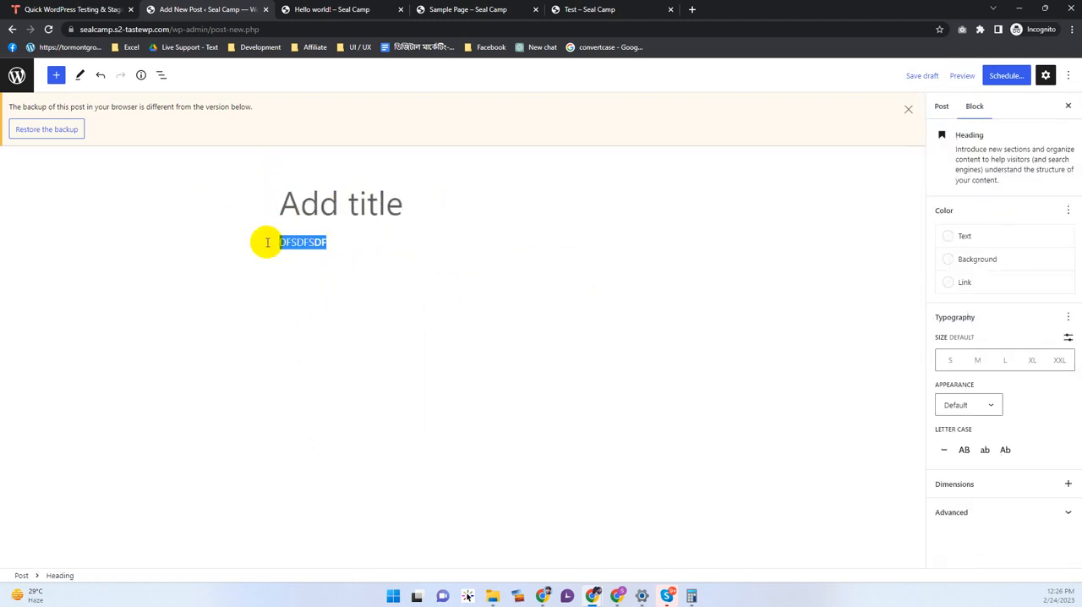
click(292, 215)
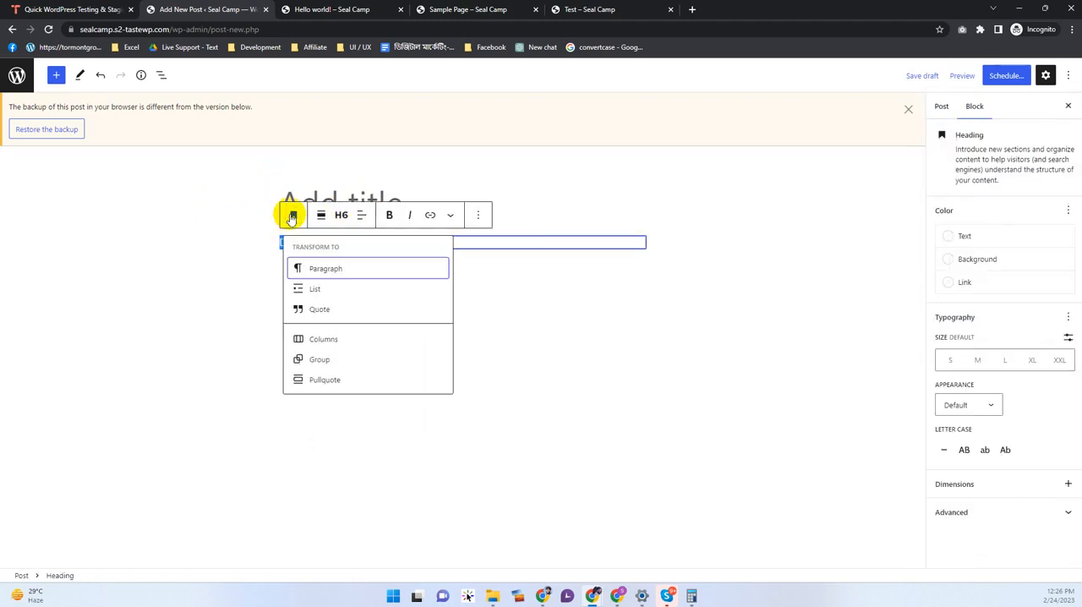
click(314, 310)
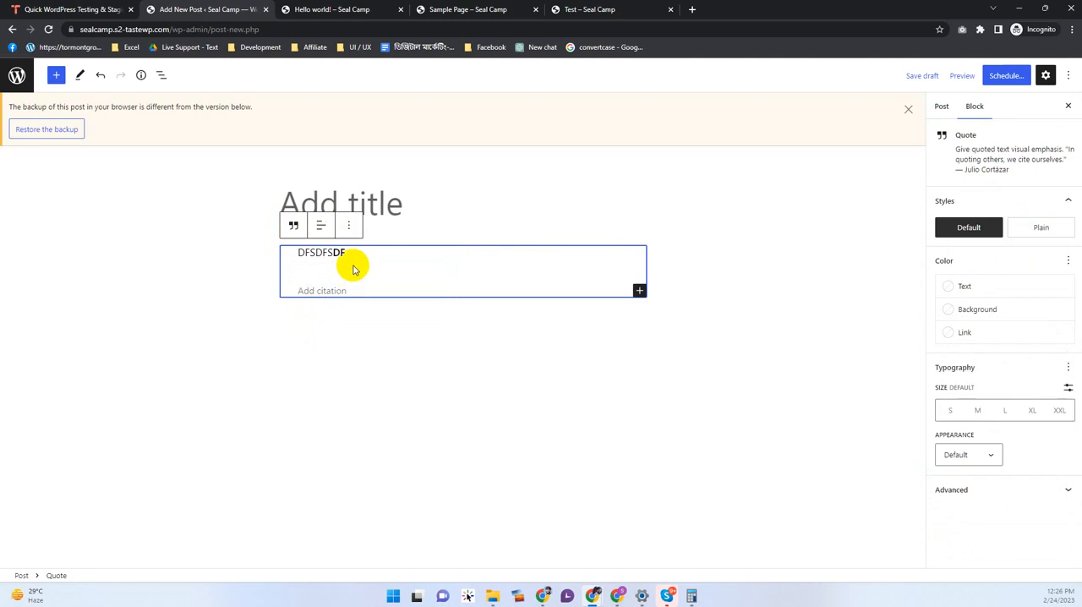
click(514, 304)
click(338, 252)
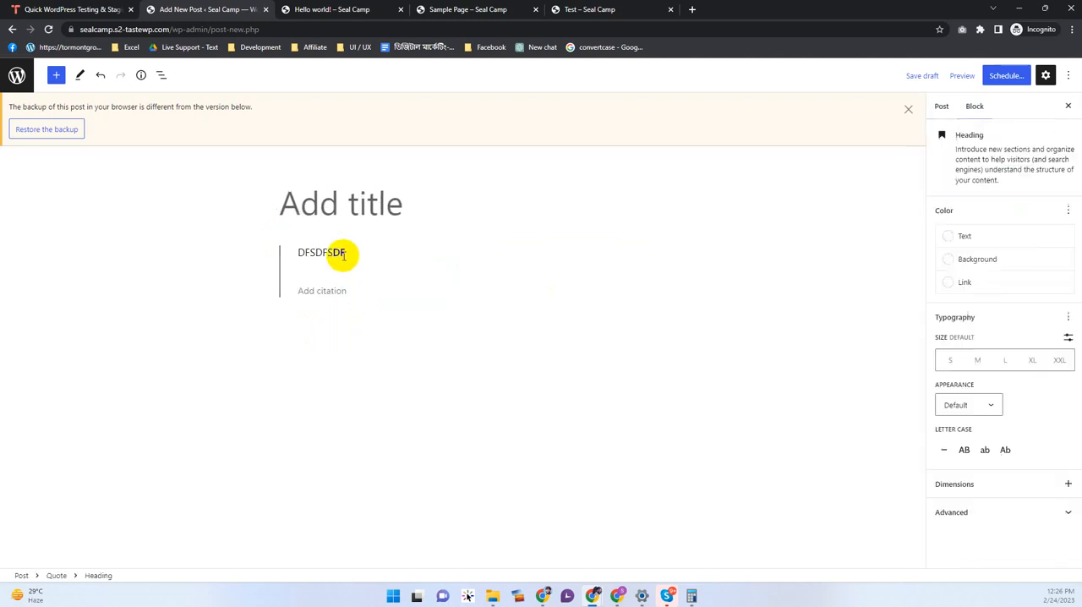
click(289, 221)
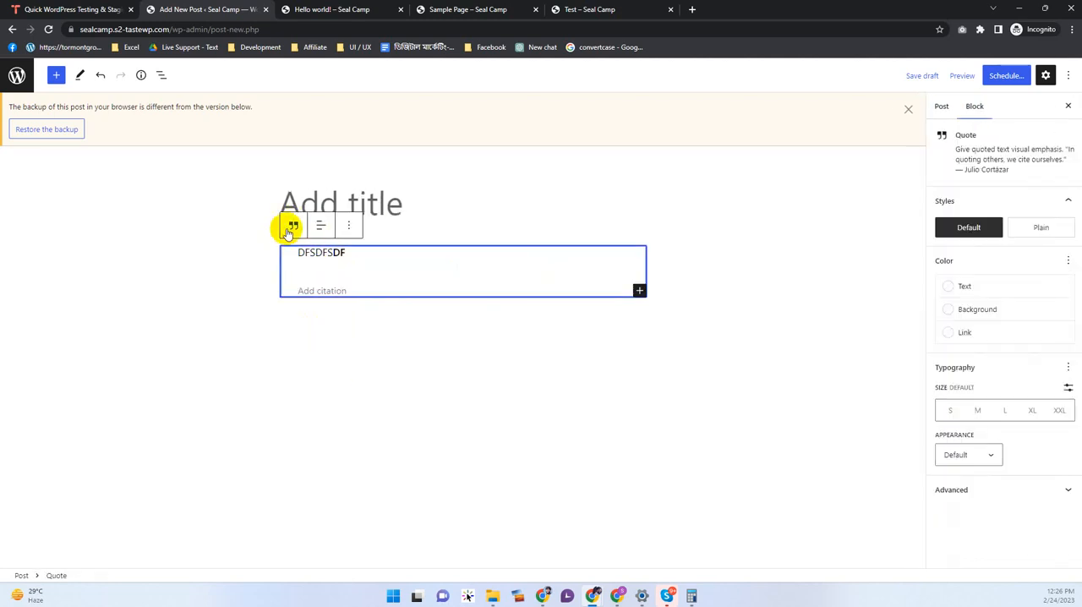
click(291, 224)
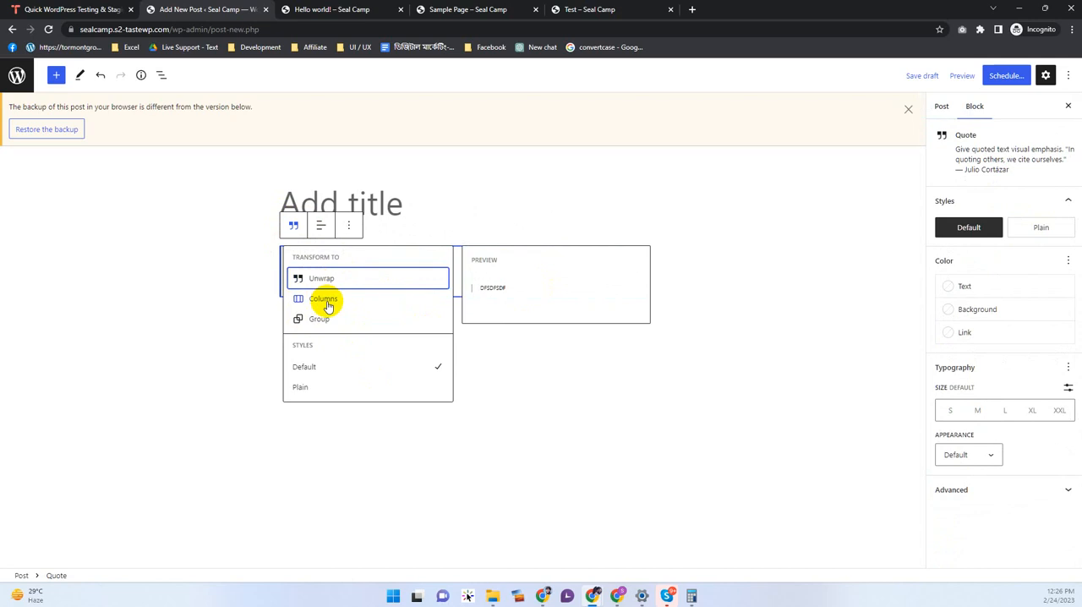
click(490, 195)
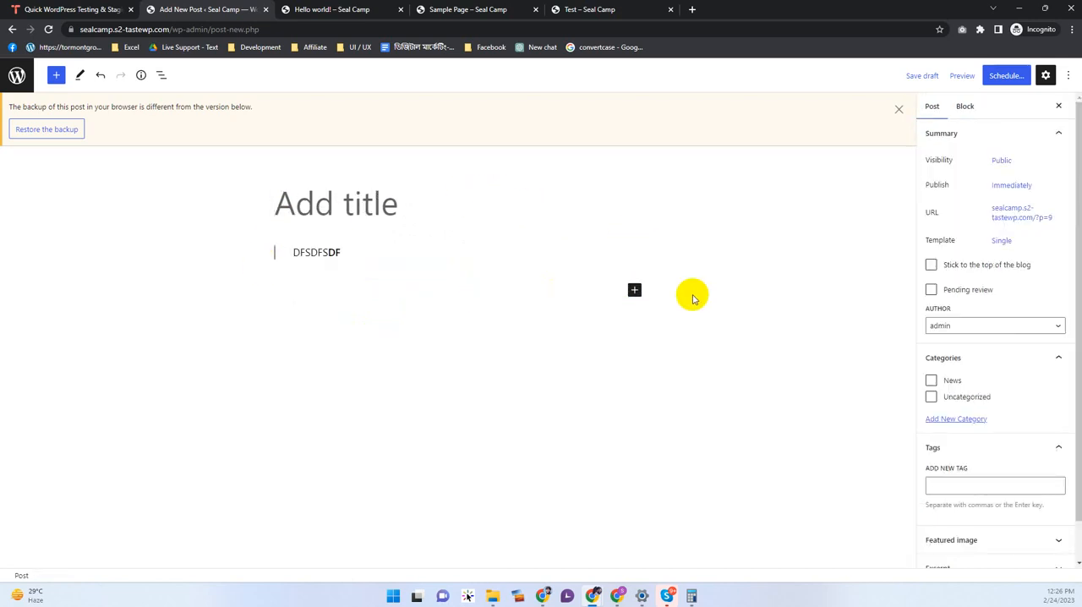
Step: Look over the block types available for insertion below the quote and close the list
click(662, 360)
click(635, 290)
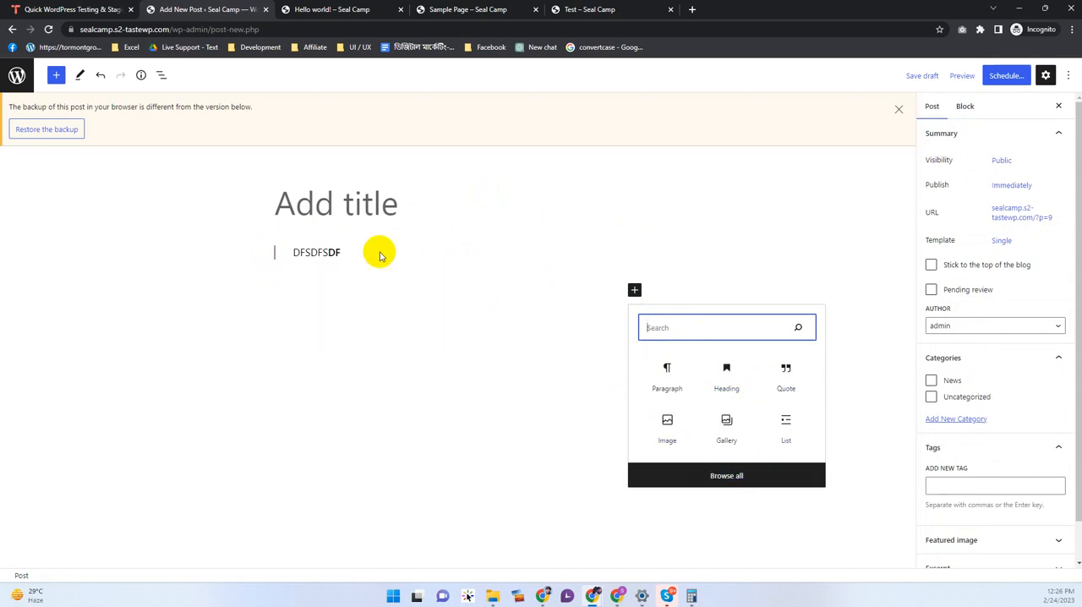
click(317, 218)
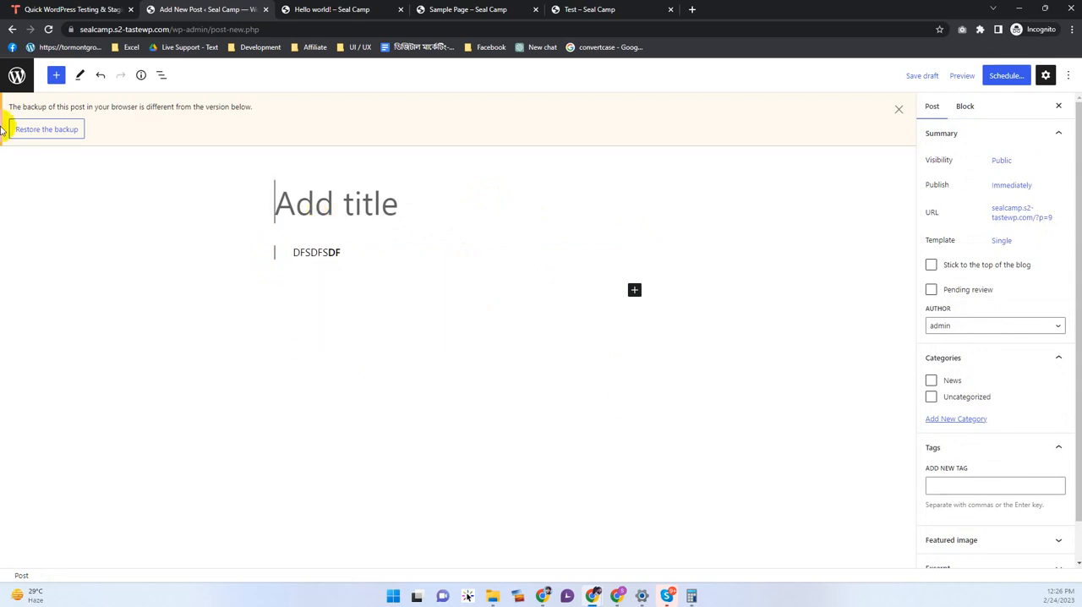
Step: Leave the untitled post for the Posts list, discarding the unsaved changes
click(295, 250)
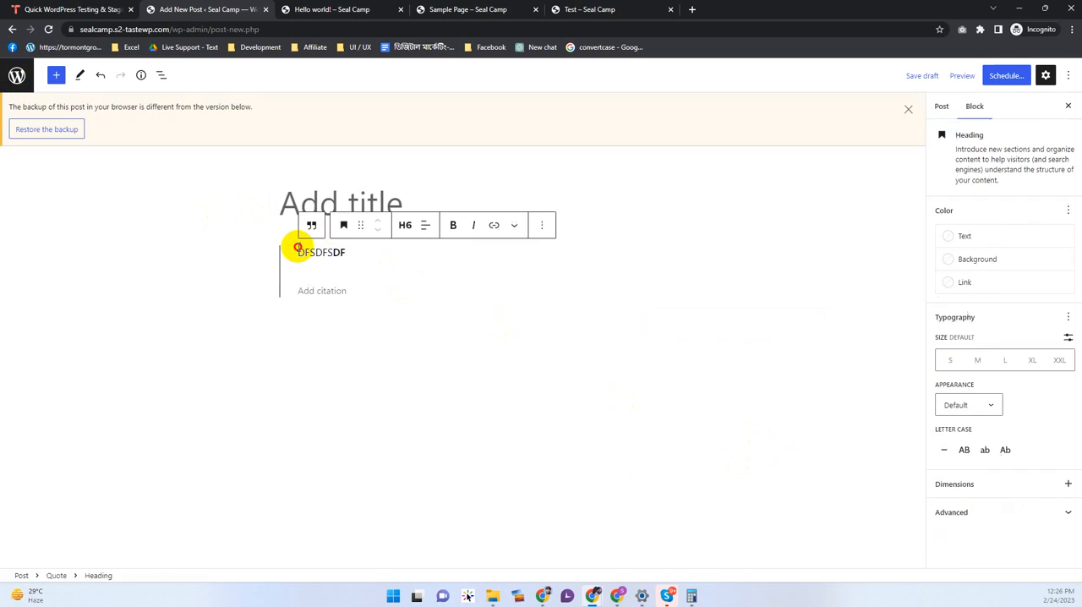
click(16, 74)
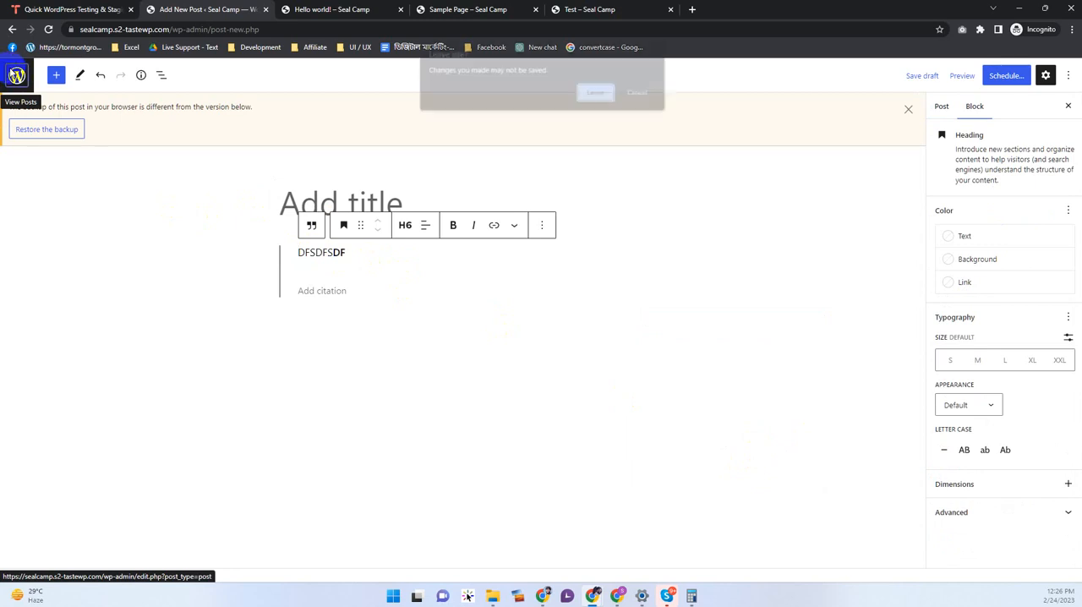
click(583, 90)
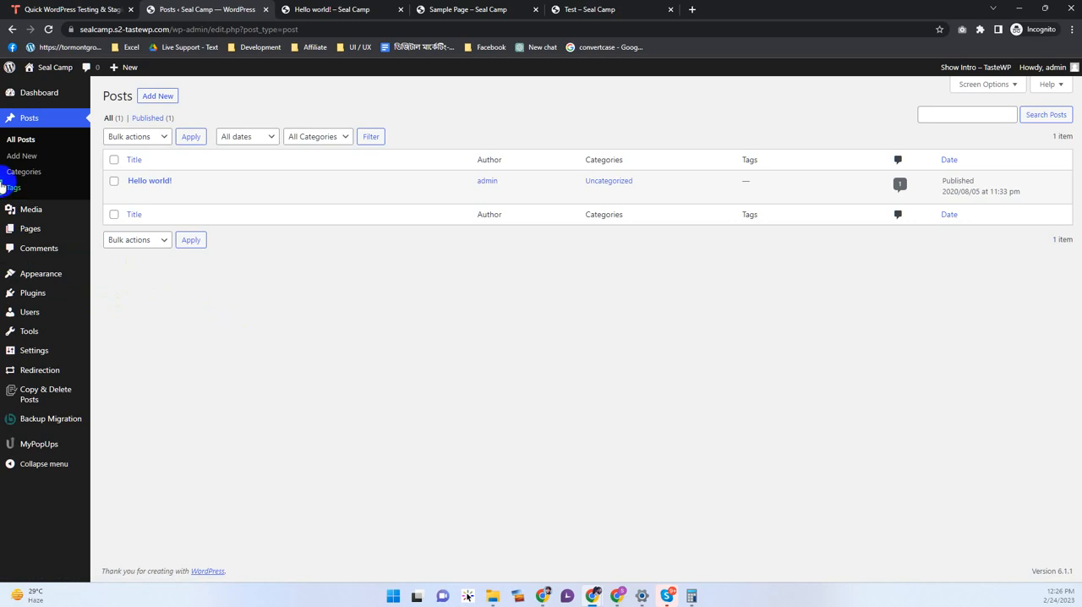
Step: Open the Media Library and reveal its file upload area
click(46, 212)
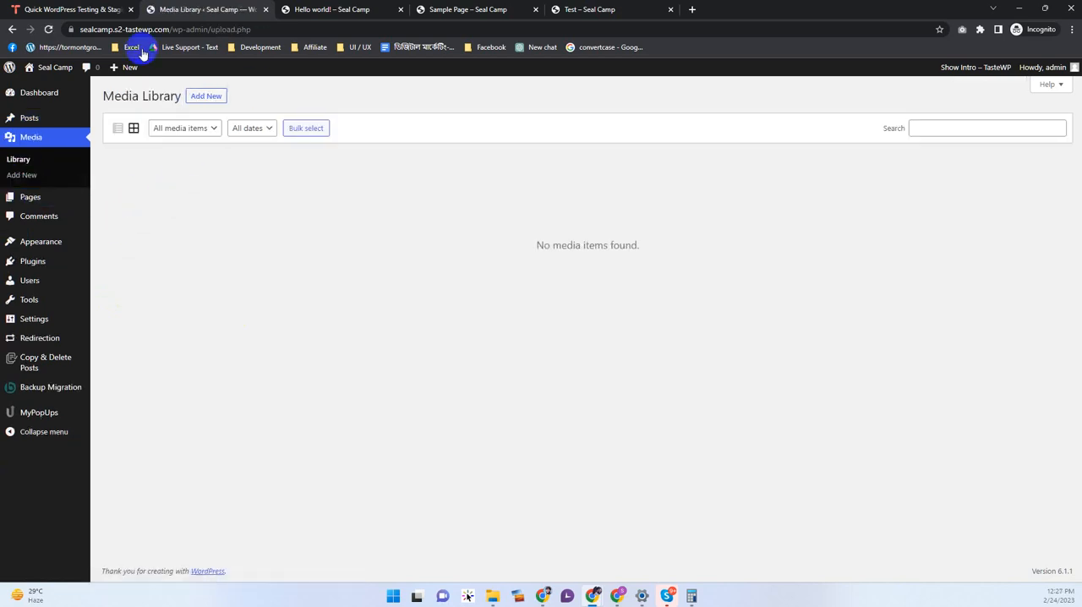
click(213, 98)
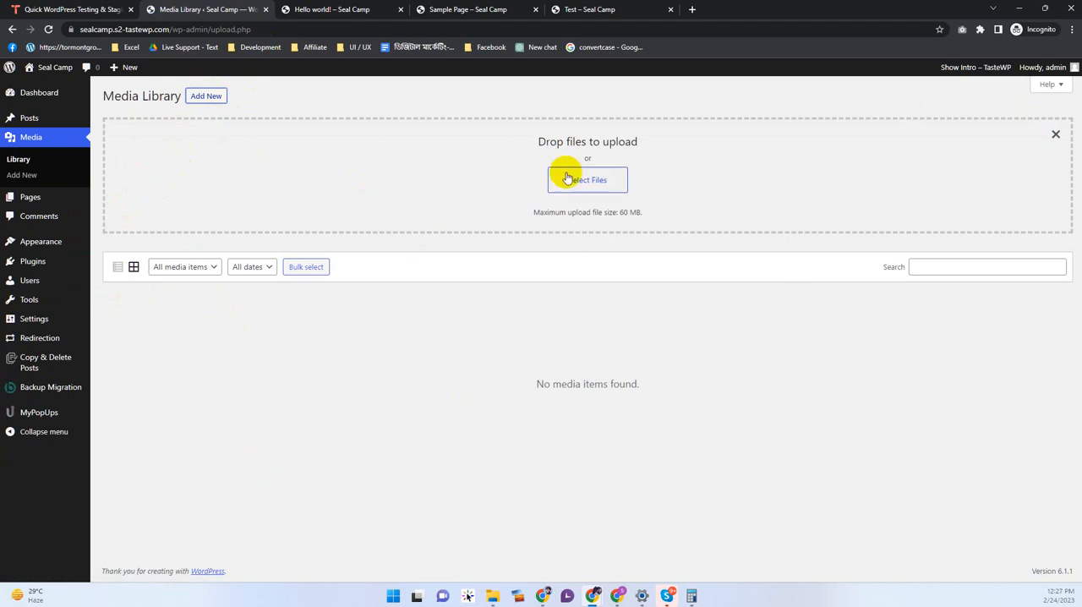
click(68, 194)
mouse_move(40, 120)
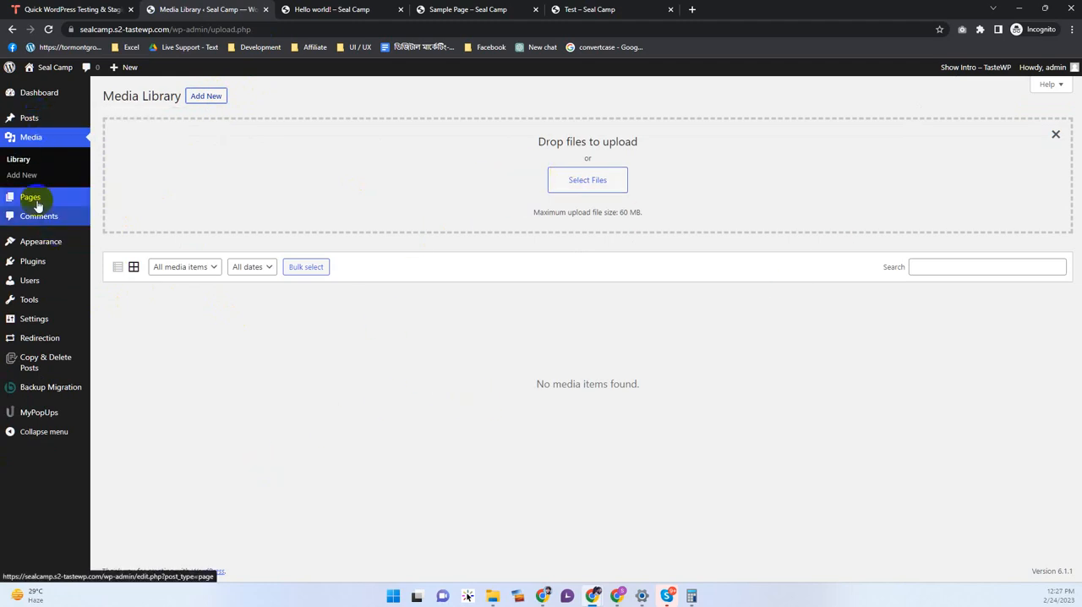
Step: Look through the site's Pages, Comments and installed plugins lists one after another
click(31, 197)
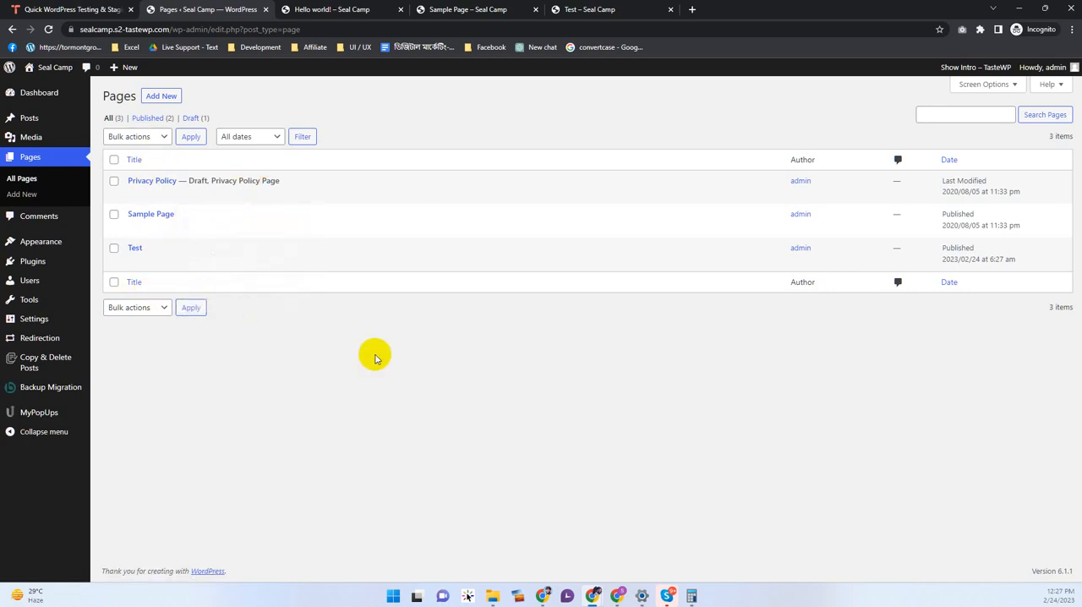
click(41, 216)
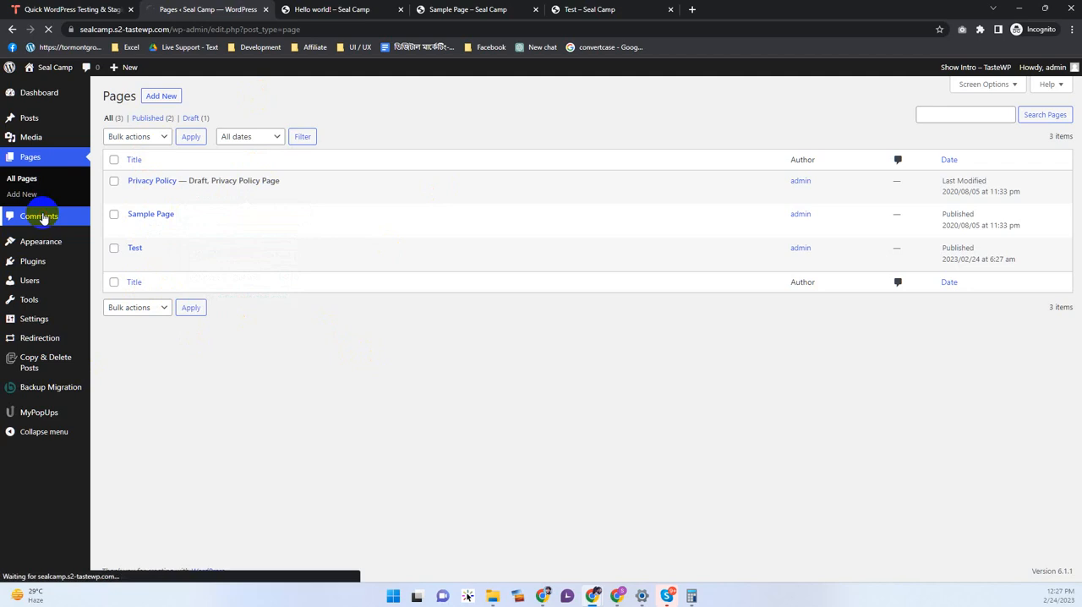
mouse_move(53, 243)
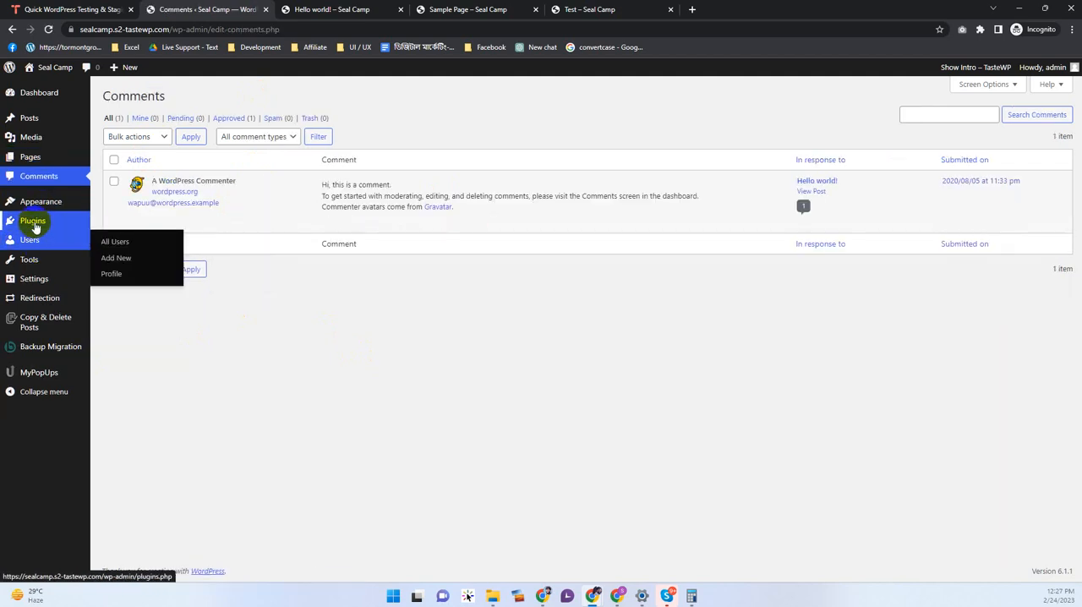
click(35, 224)
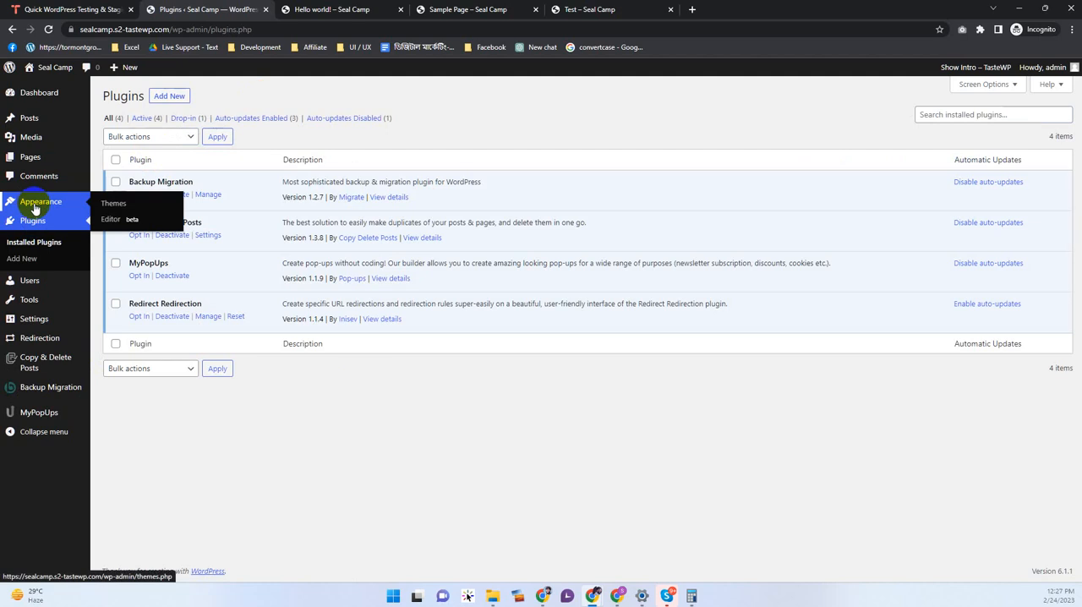
Step: Search Google for "wordpress plugins" in the Hello world! browser tab and open the WordPress.org Plugins directory
click(294, 12)
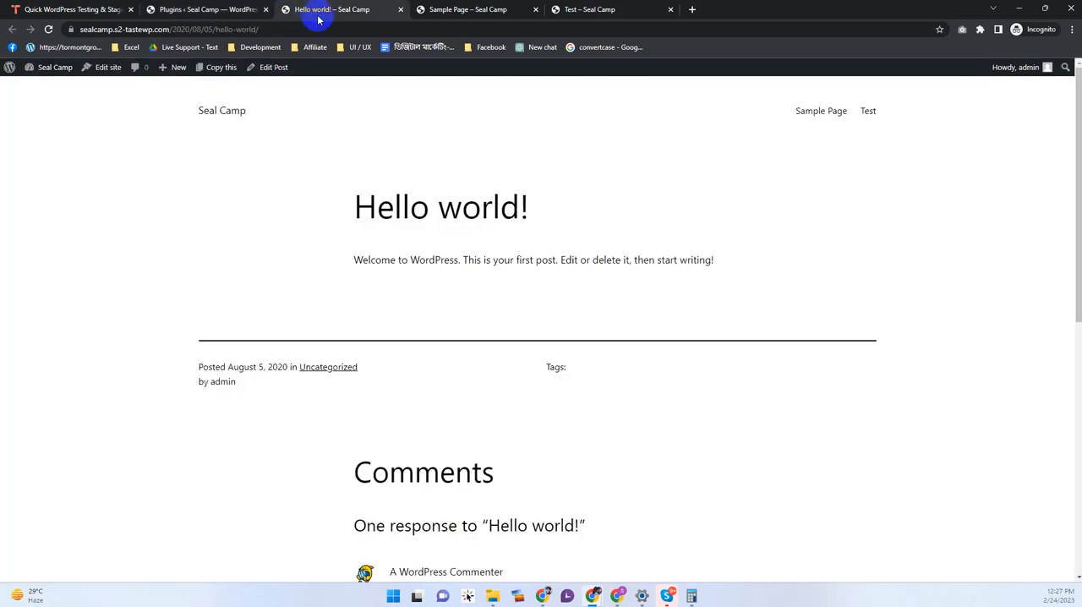
click(320, 27)
text(wo)
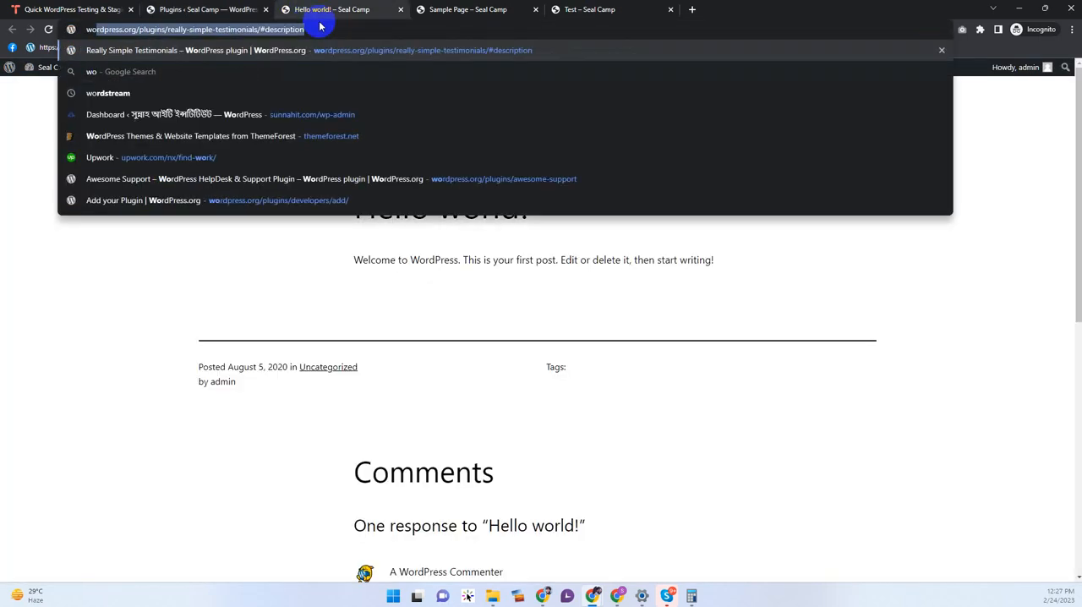
text(rdpress plugins)
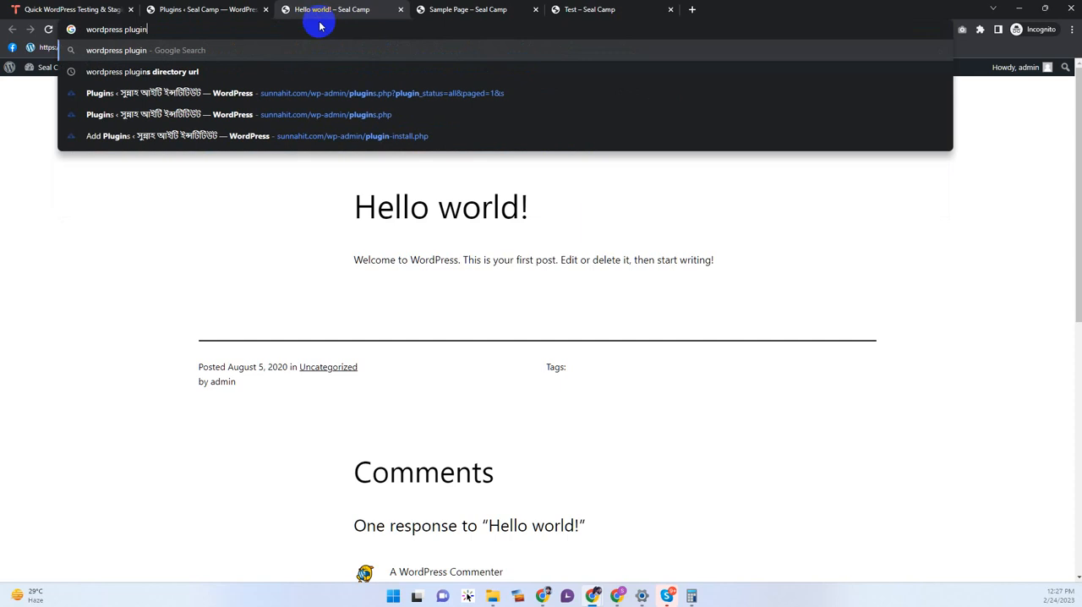
key(Return)
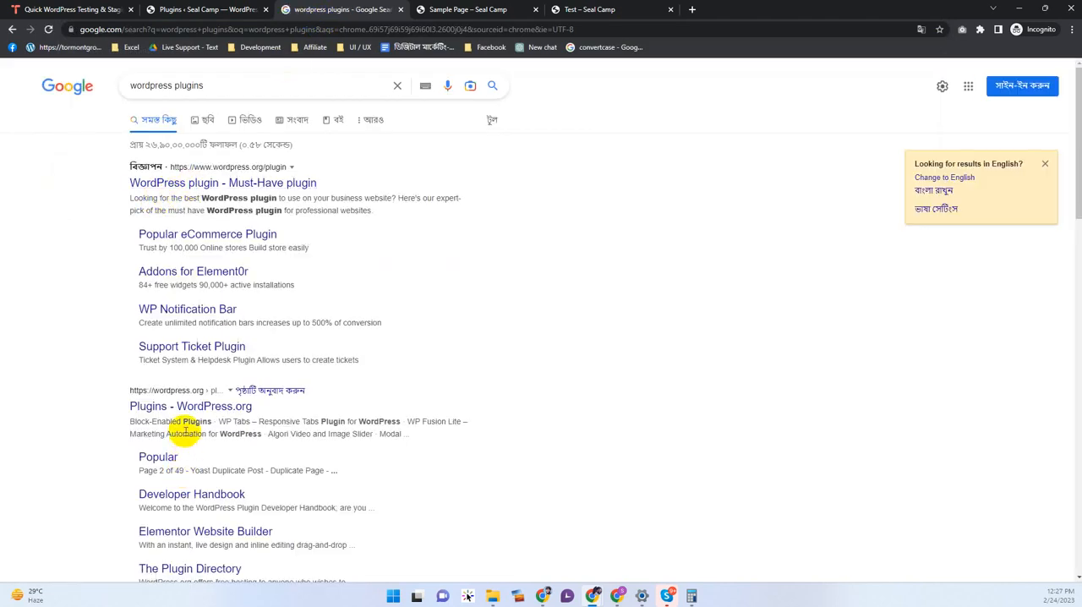
click(188, 409)
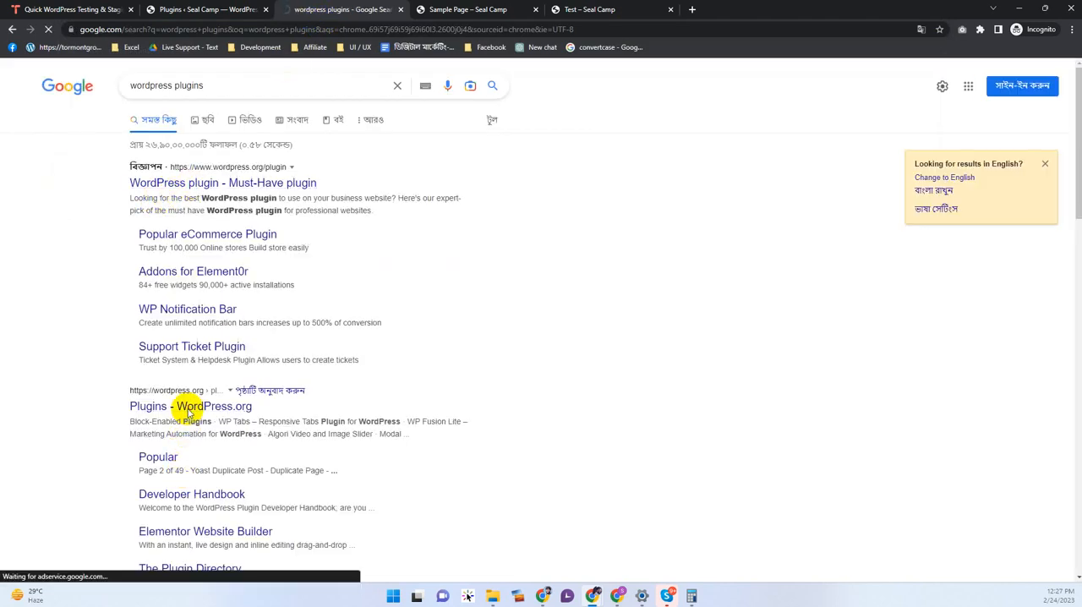
Step: Look over the plugin directory's featured sections and open the full list of Popular Plugins
scroll(229, 256, down, 1)
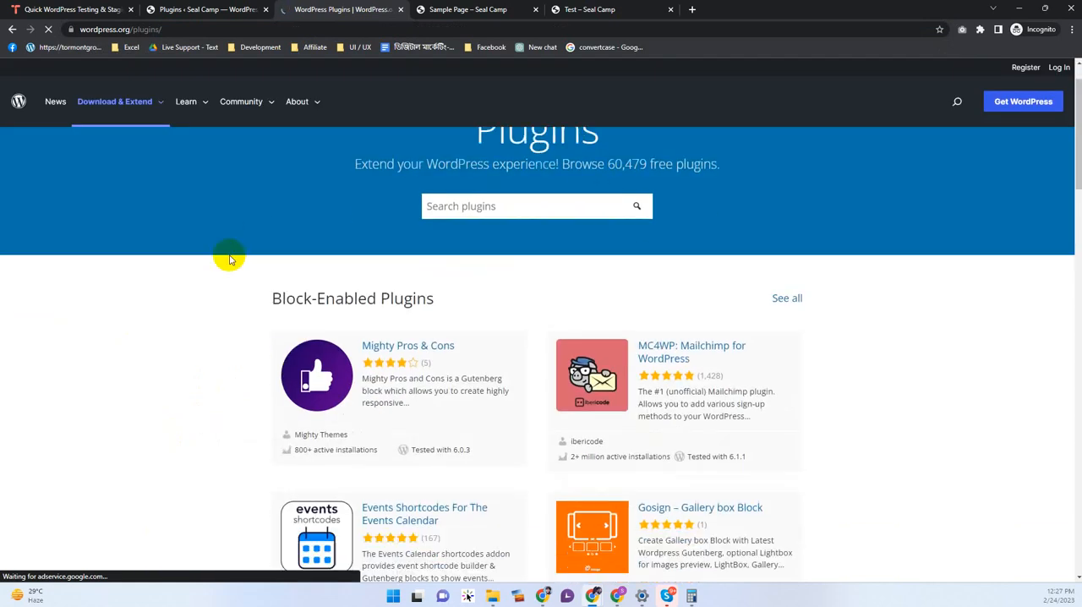
scroll(229, 256, down, 10)
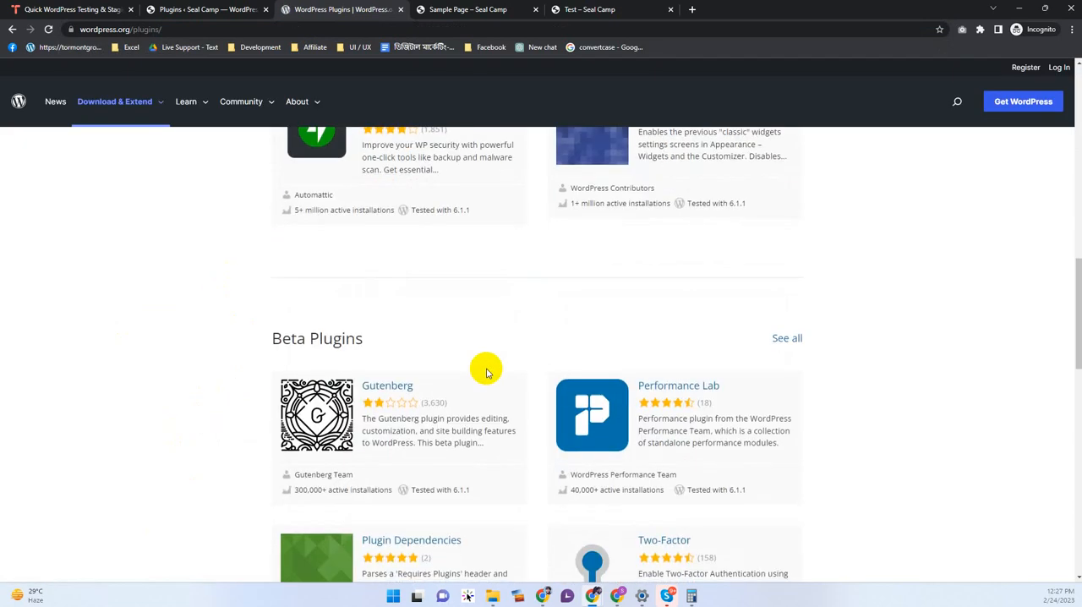
scroll(486, 372, down, 5)
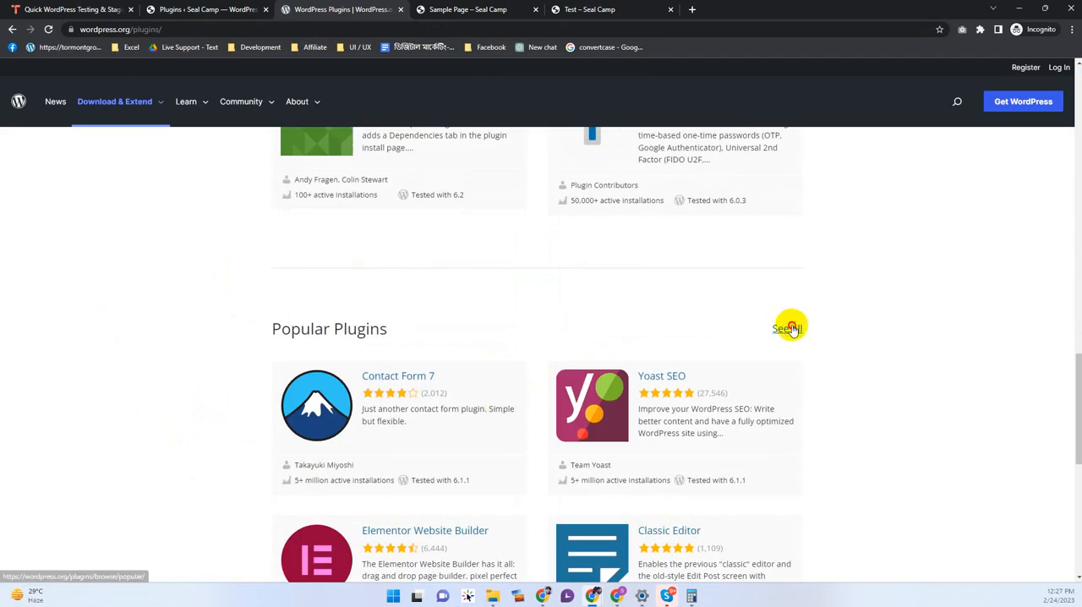
click(788, 329)
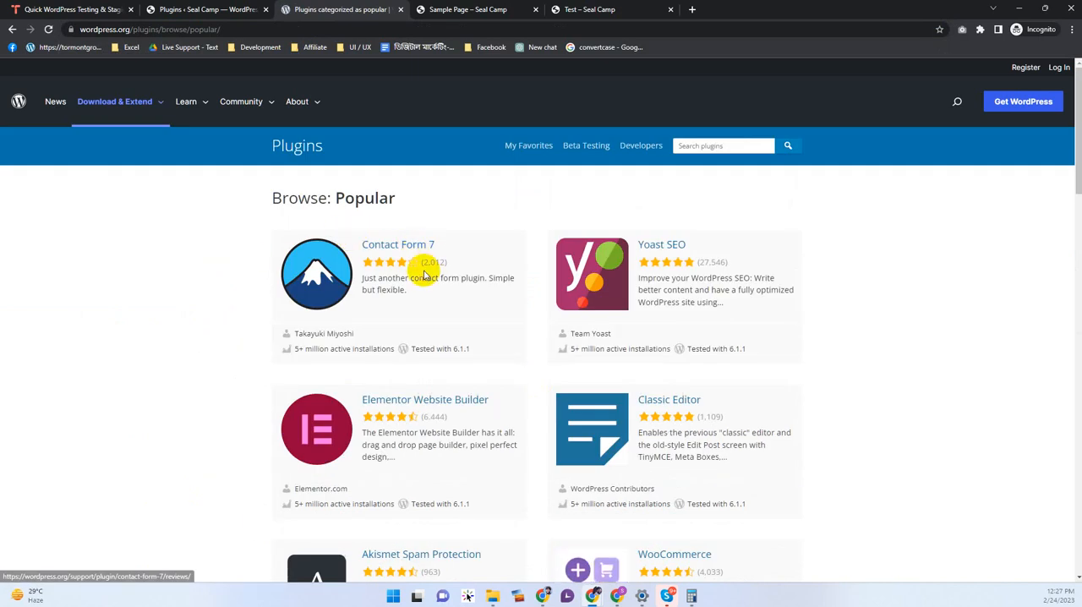
Step: Browse the popular plugins through the second results page, highlighting the names Contact Form 7 and Yoast SEO
drag(466, 245, 385, 245)
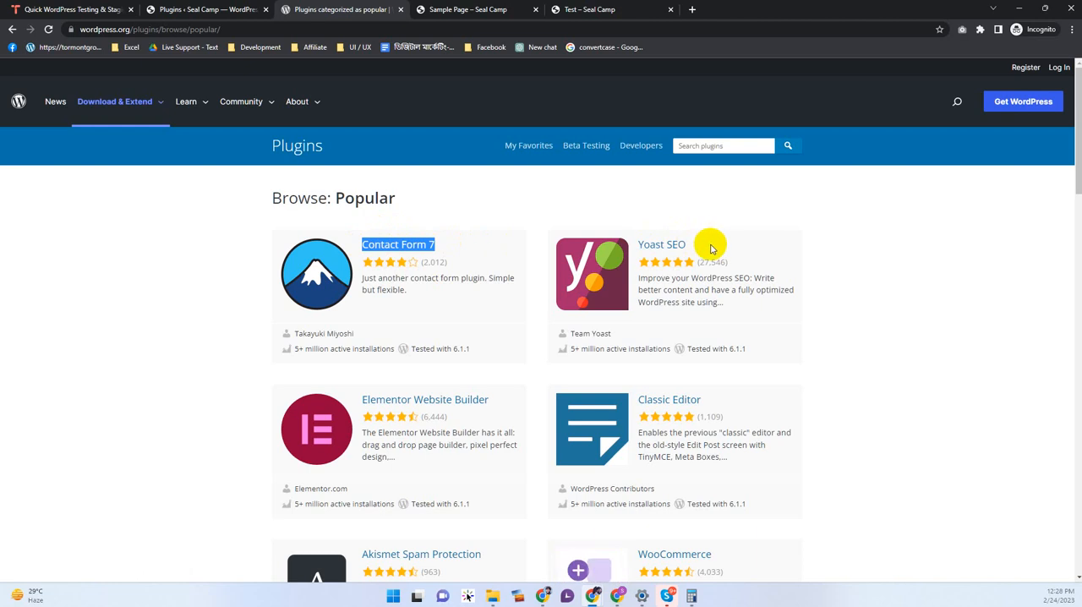
drag(709, 247, 638, 246)
key(ctrl+c)
scroll(336, 404, down, 3)
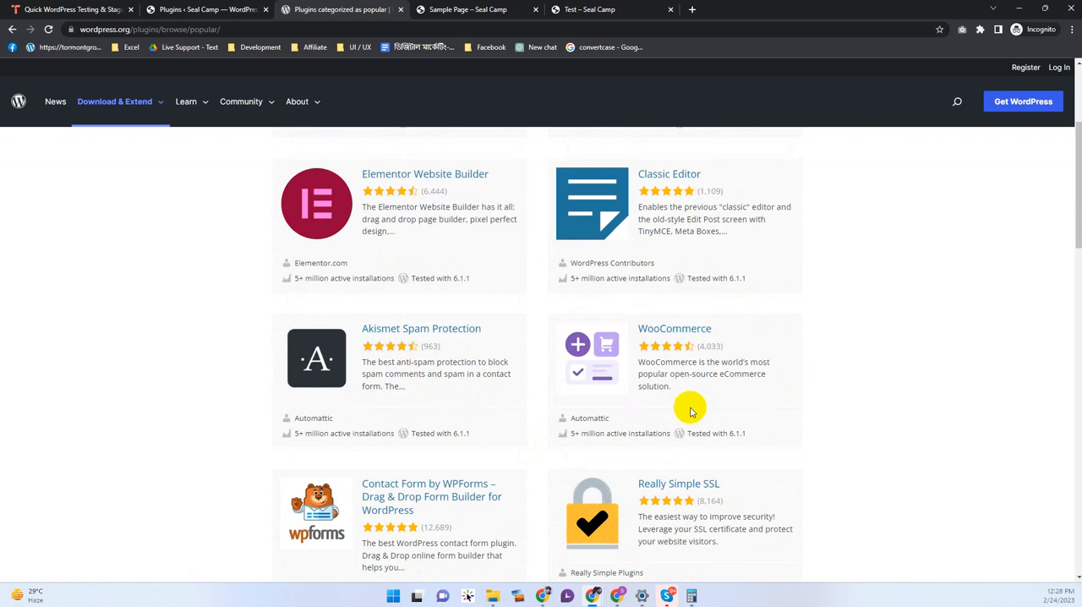
scroll(696, 340, down, 3)
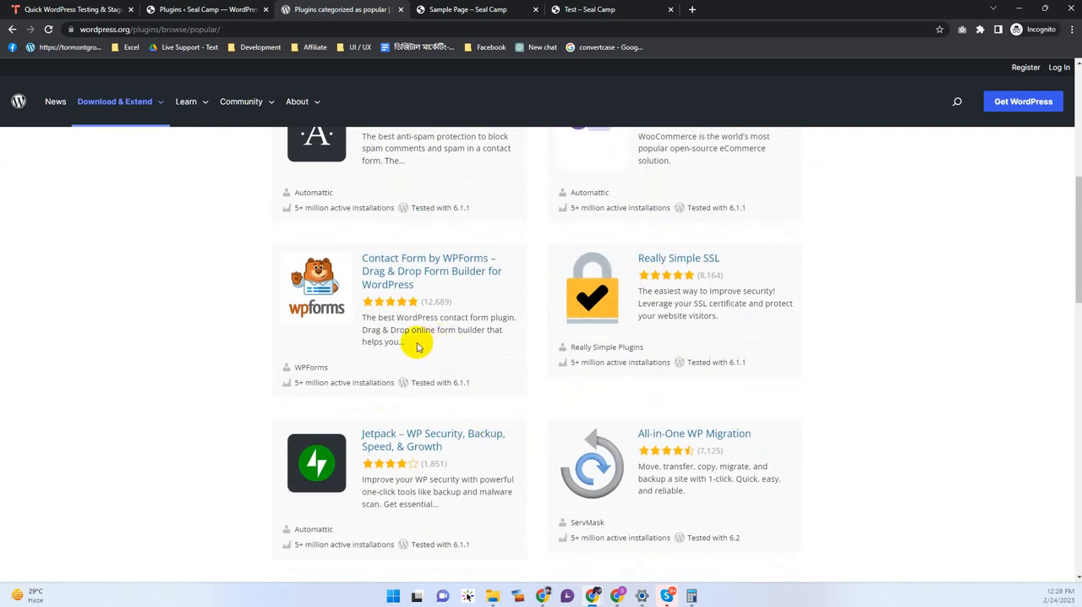
scroll(435, 448, down, 12)
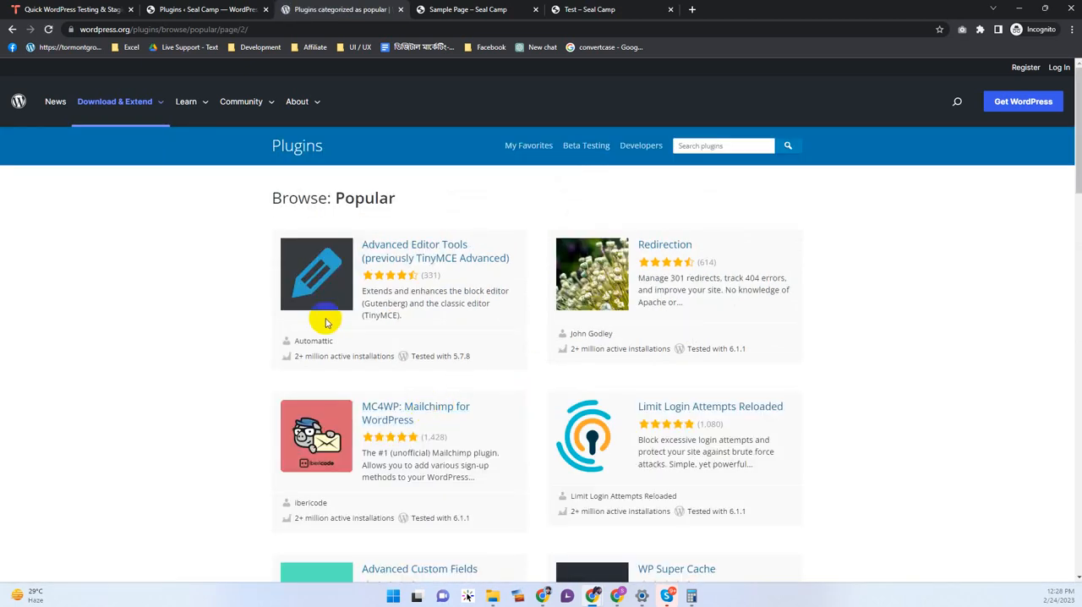
scroll(322, 386, down, 5)
scroll(353, 361, down, 10)
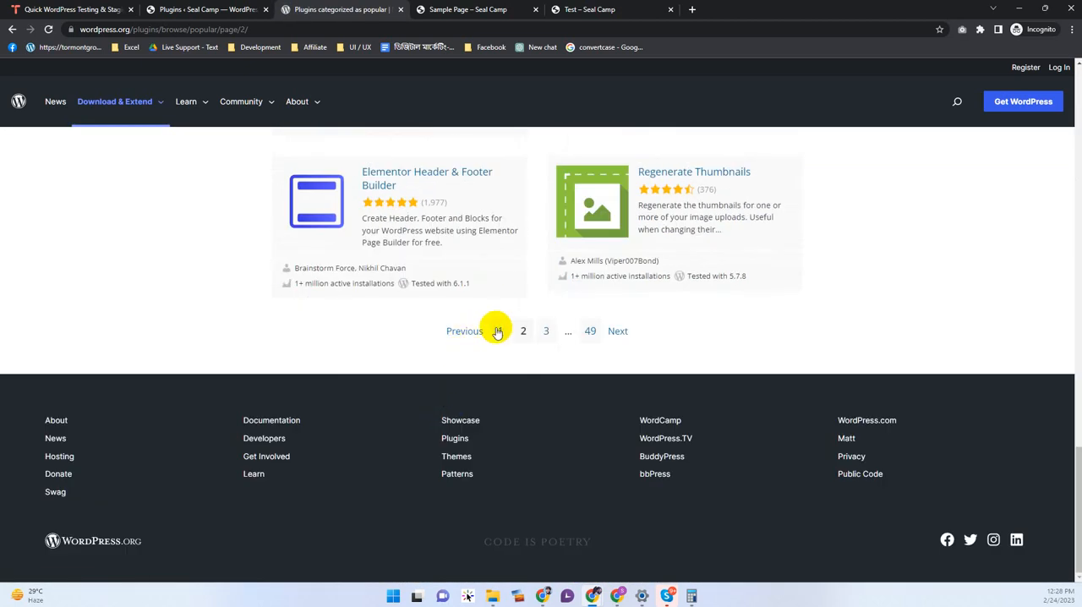
Step: Return to the first page of popular plugins, open Yoast SEO's details to check its active installations, and copy the plugin's name
click(497, 330)
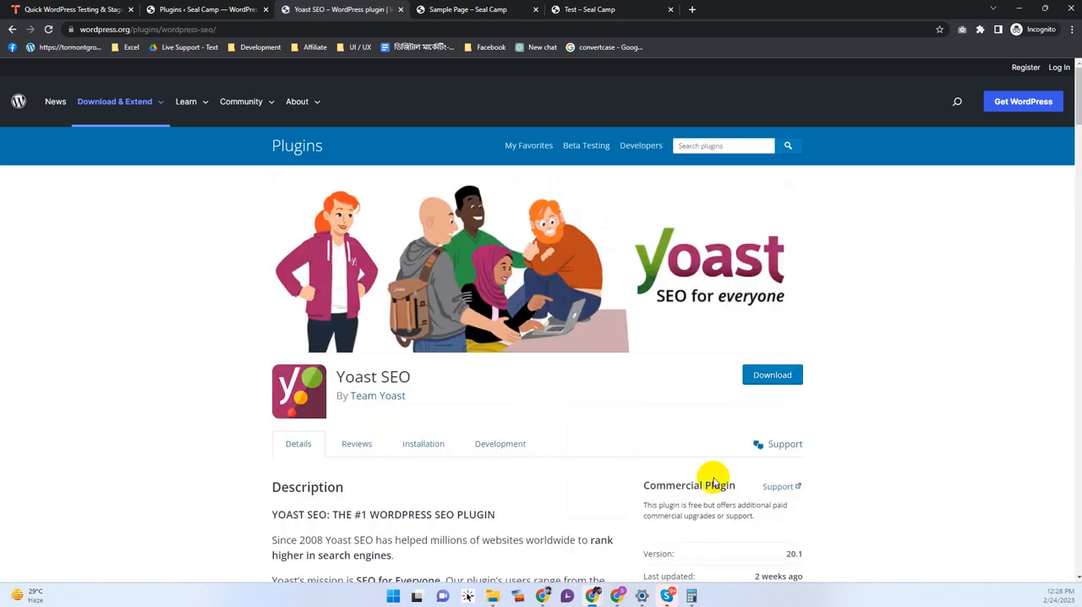
scroll(718, 457, down, 4)
drag(794, 372, 712, 383)
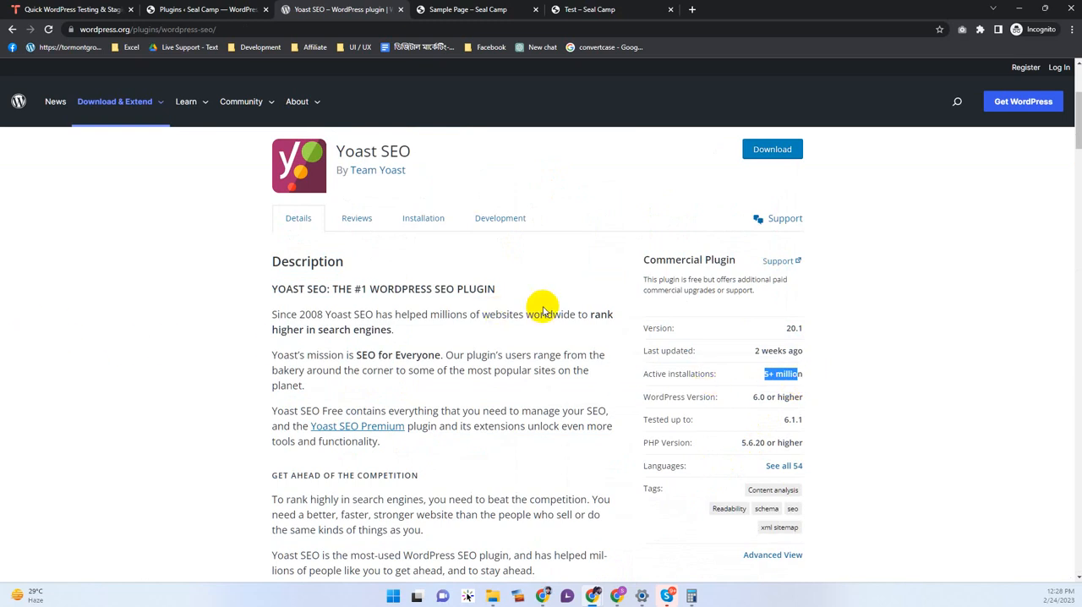
scroll(534, 308, up, 3)
drag(422, 379, 365, 377)
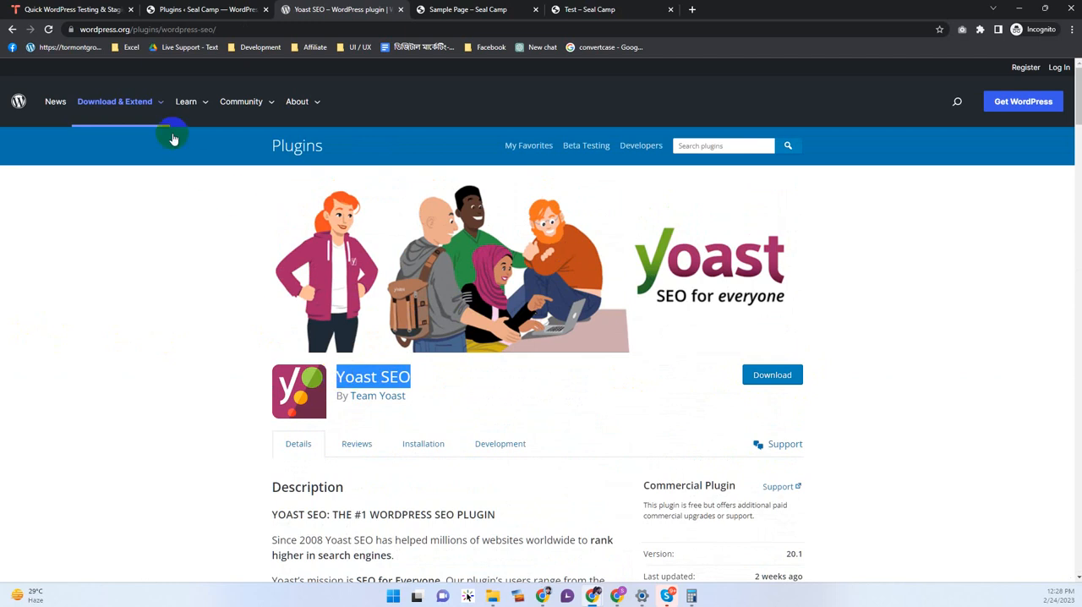
Step: Go back to the site's admin Plugins screen and search for "Yoast SEO" among the plugins available to add
click(205, 9)
click(179, 100)
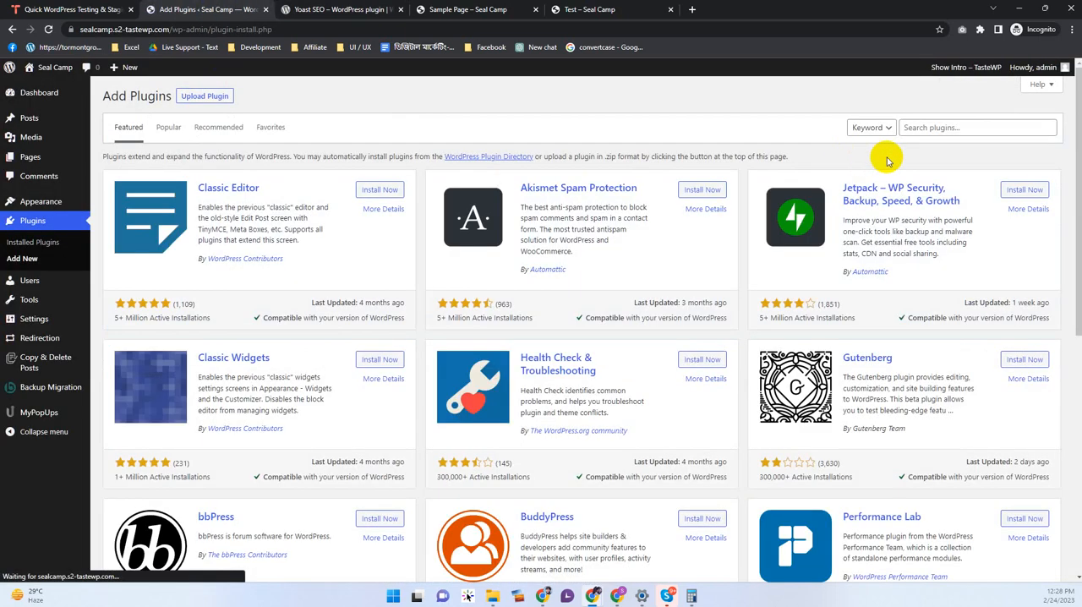
click(930, 128)
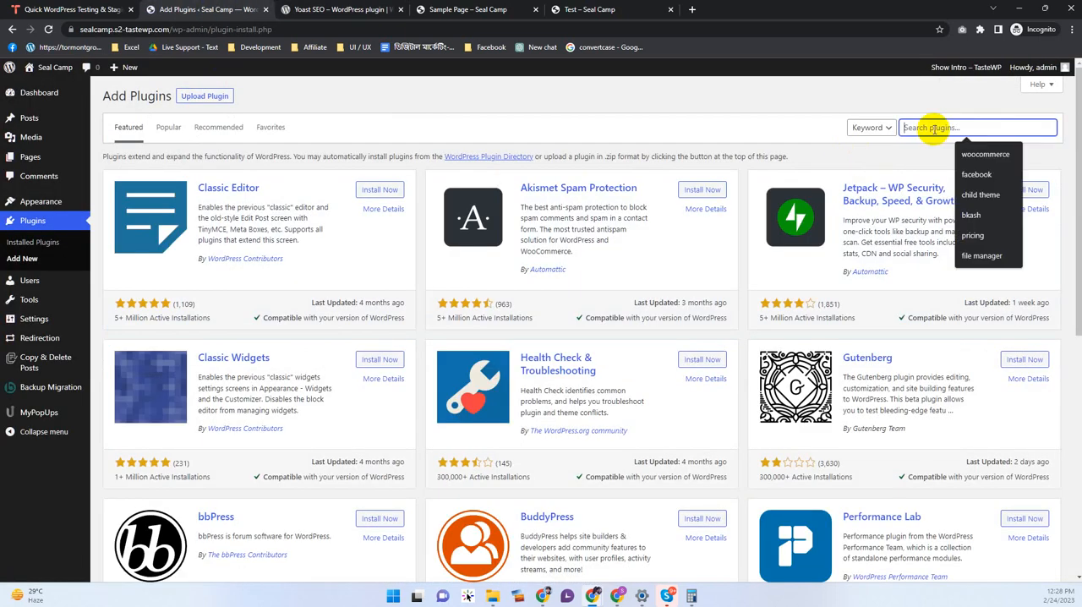
key(ctrl+v)
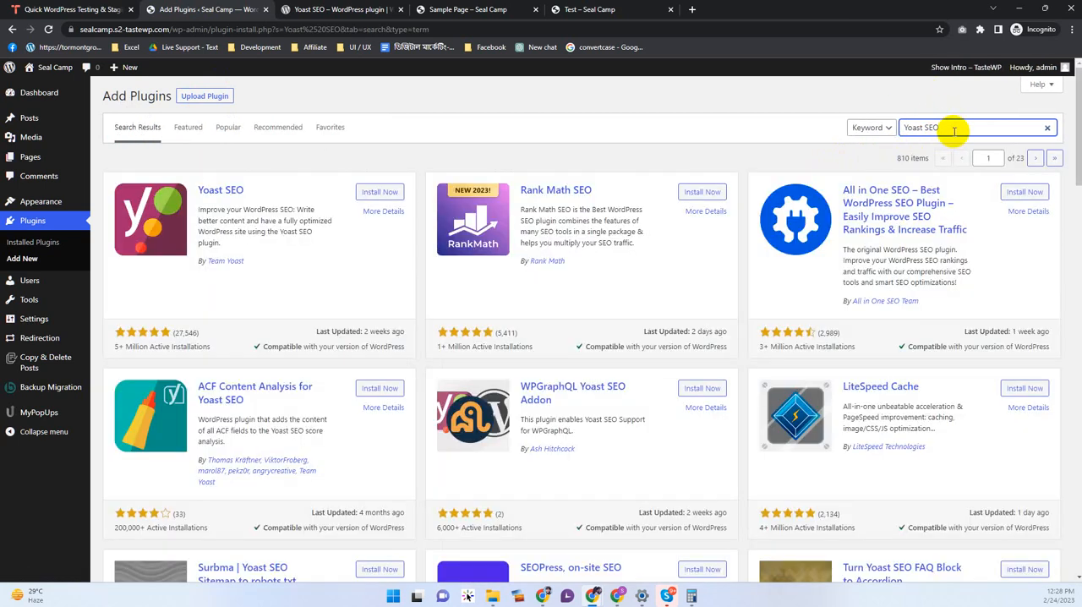
Step: Clear the plugin search and browse the Popular plugins available to install, highlighting the Yoast SEO name
drag(954, 130, 857, 133)
key(BackSpace)
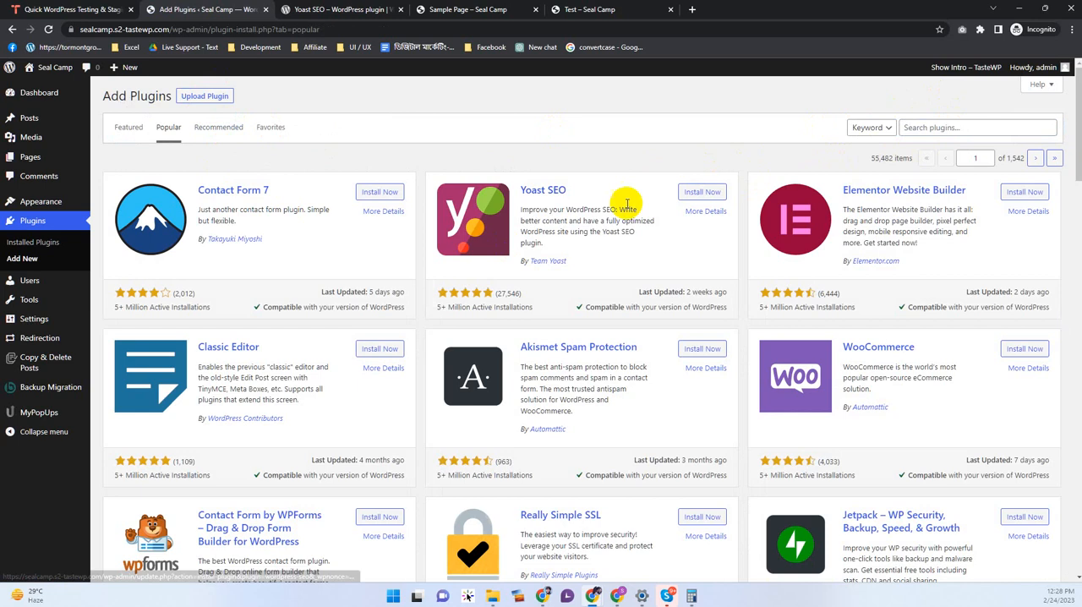
scroll(355, 290, down, 3)
scroll(282, 279, down, 2)
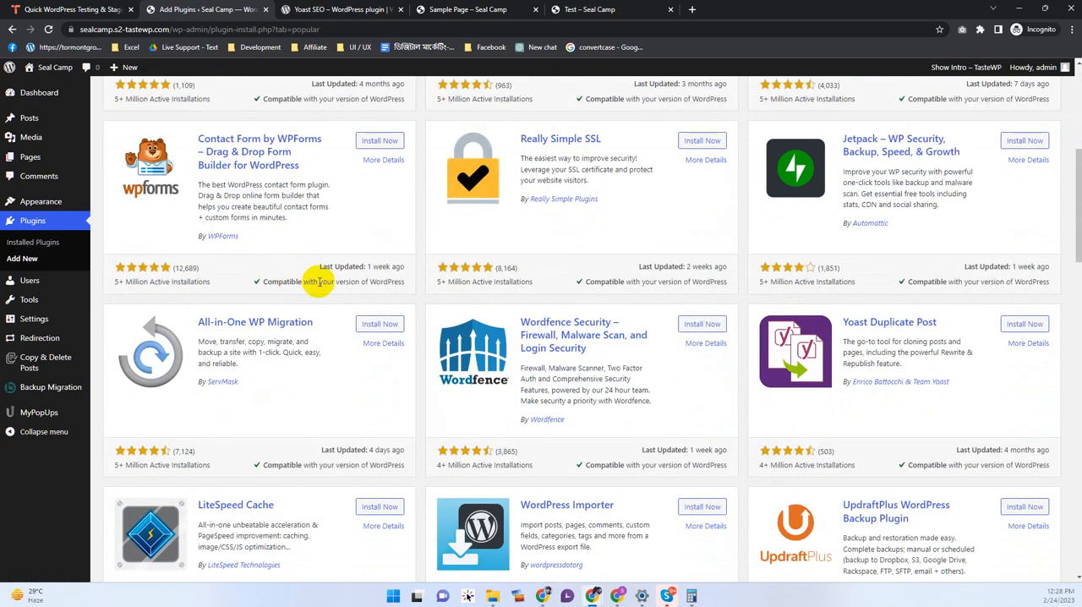
scroll(466, 300, up, 4)
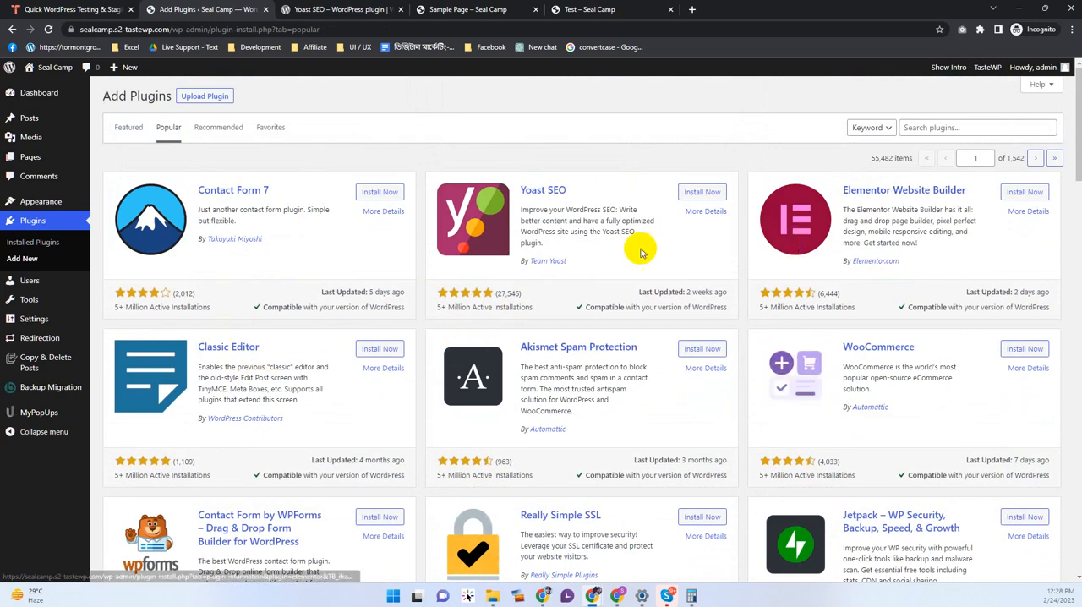
drag(576, 192, 521, 189)
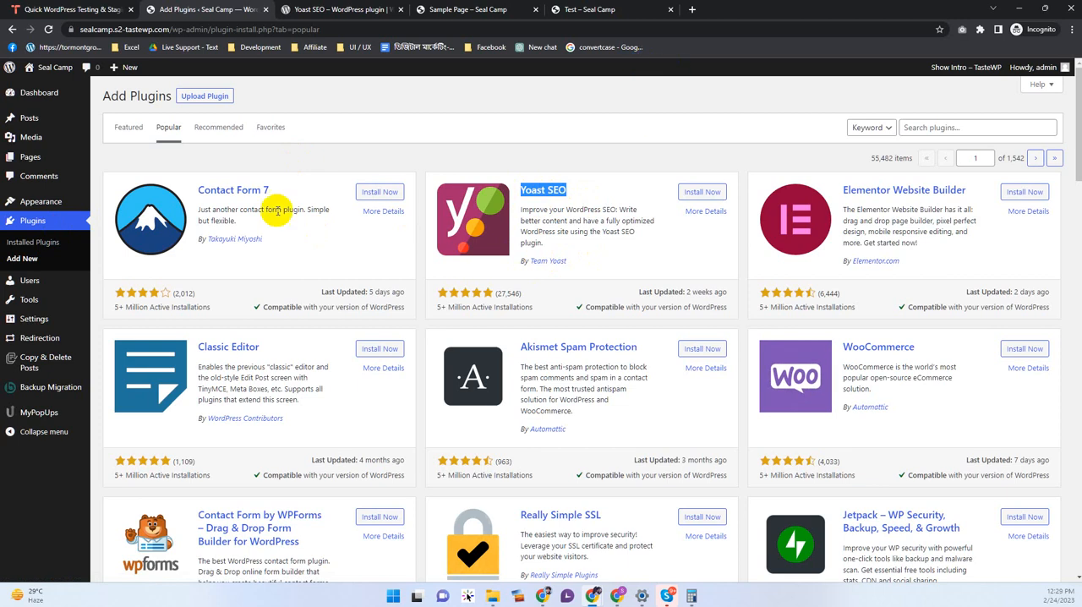
click(178, 162)
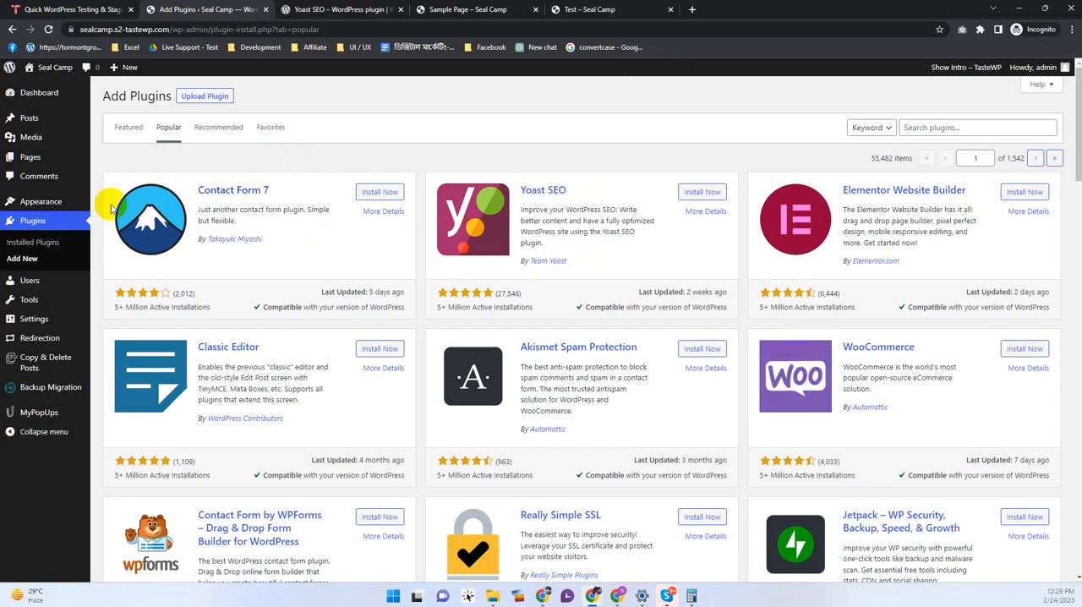
Step: View the site's Users list and open the form for adding a new user
click(23, 284)
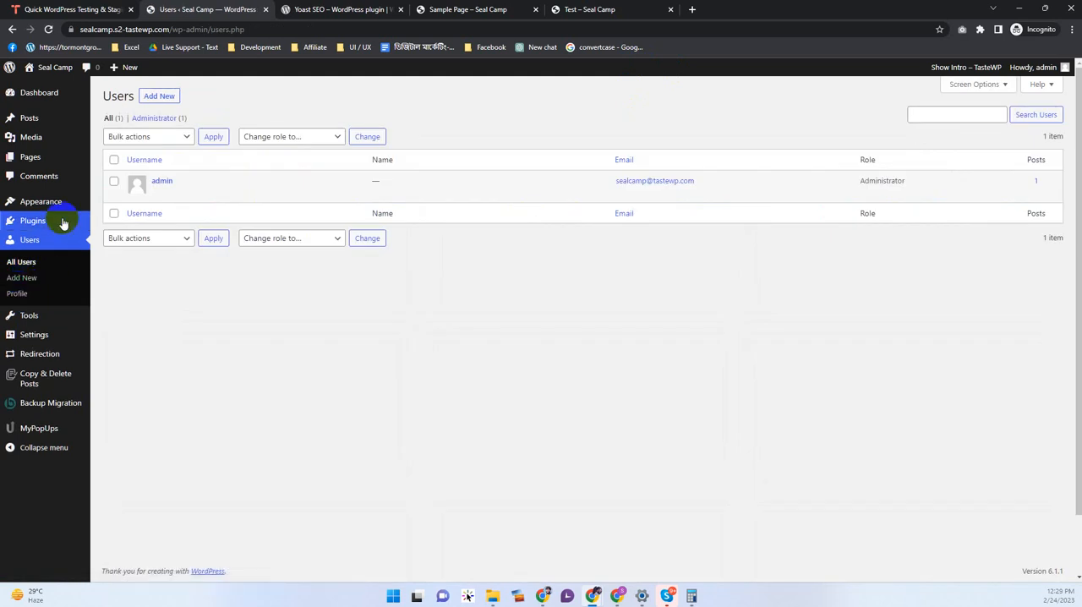
click(542, 406)
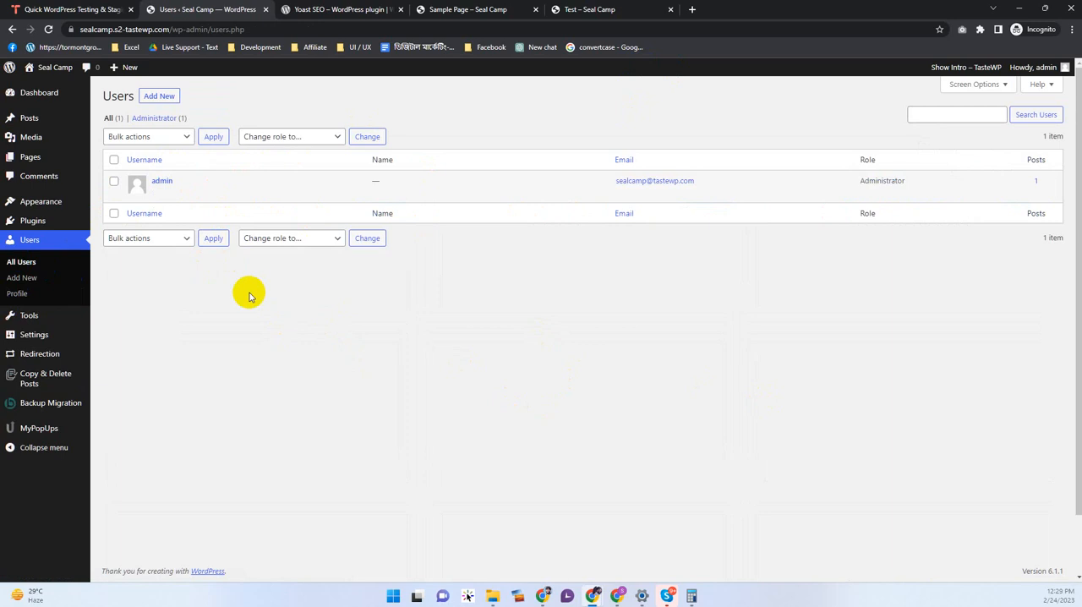
click(155, 98)
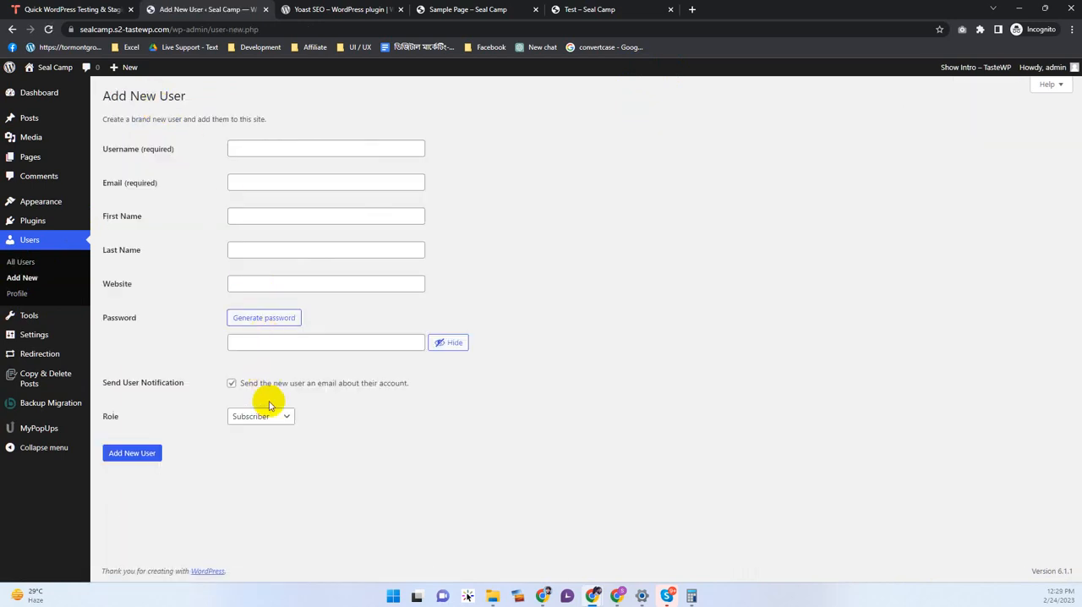
Step: Examine the roles that can be assigned to a new user, leaving the role as Subscriber
click(272, 422)
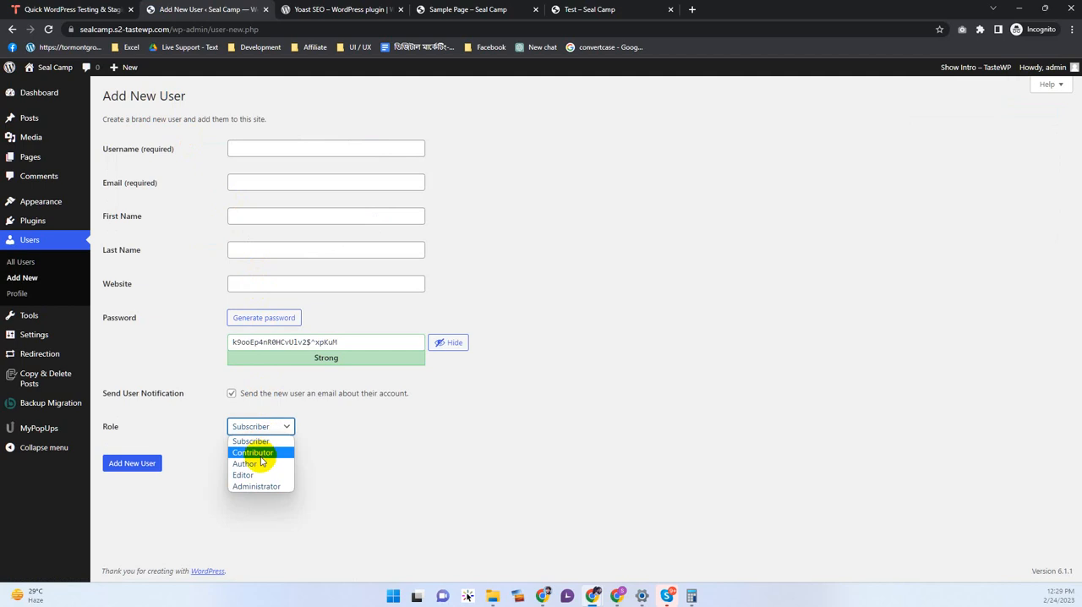
click(332, 490)
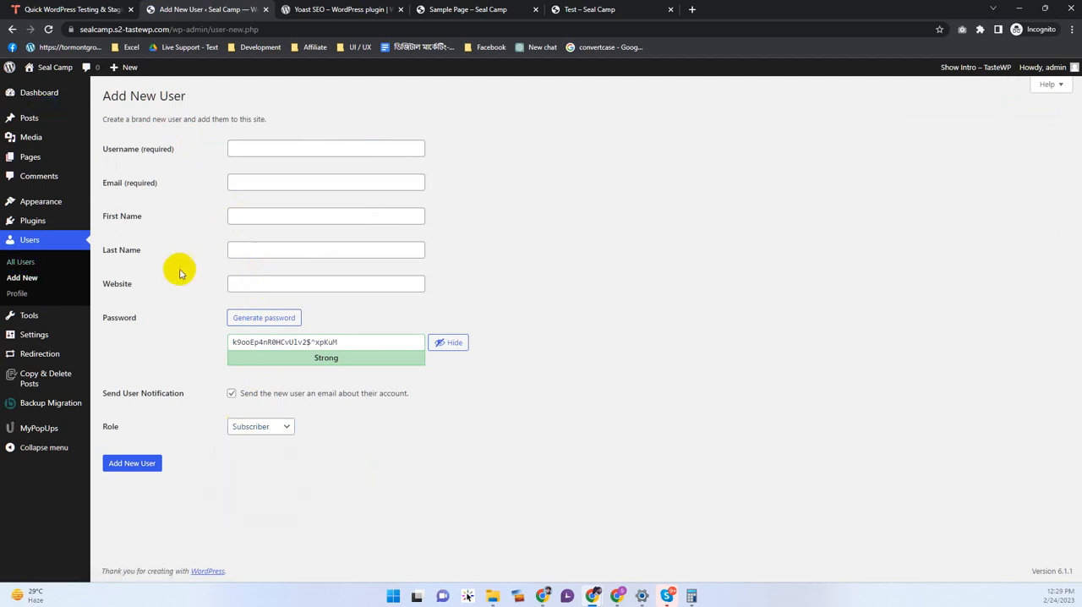
click(272, 428)
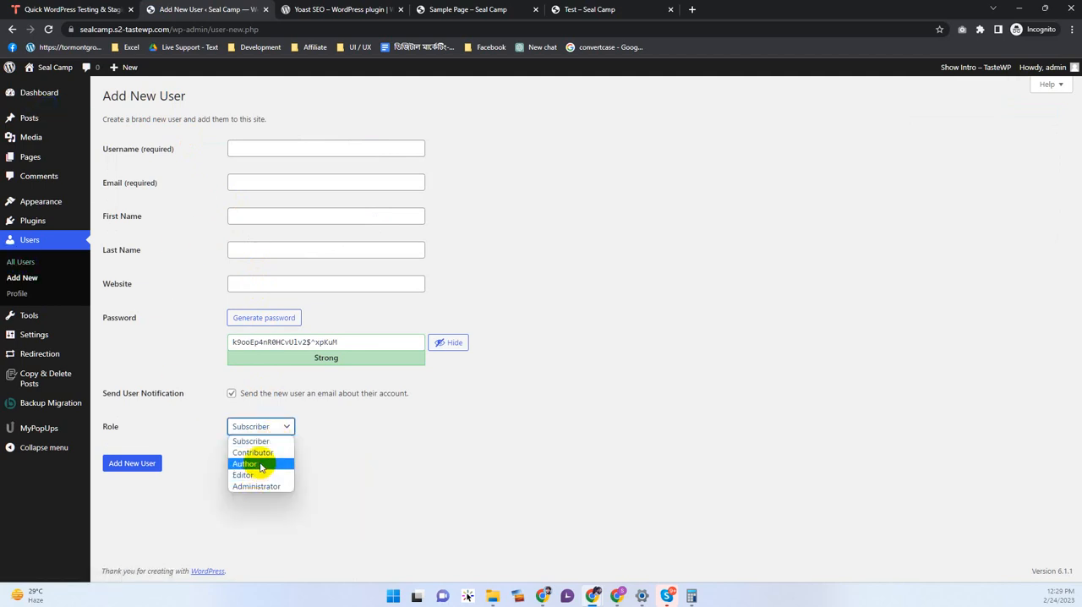
click(207, 425)
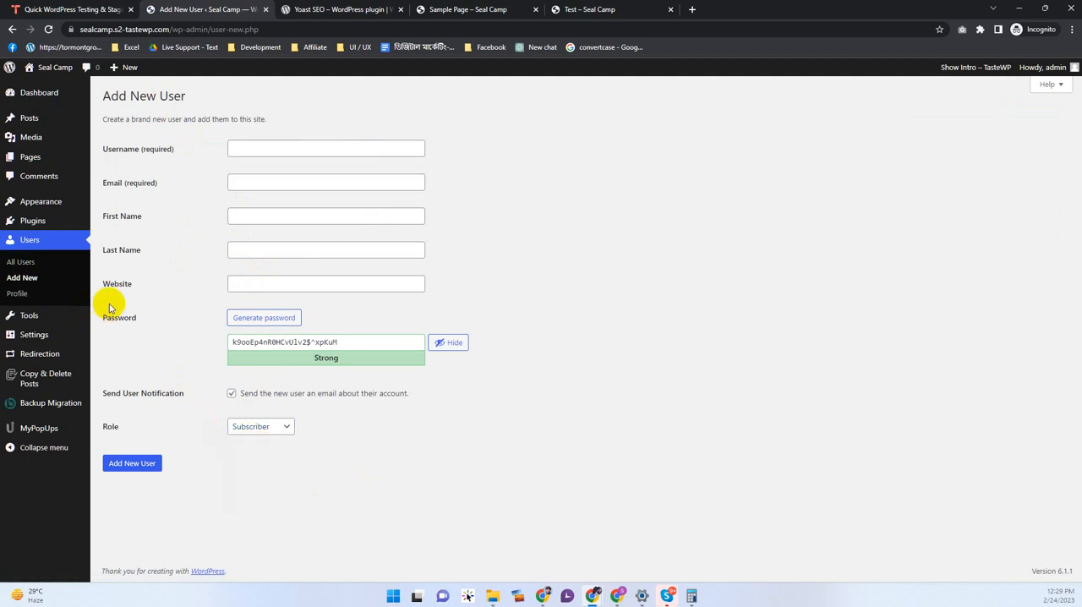
click(280, 434)
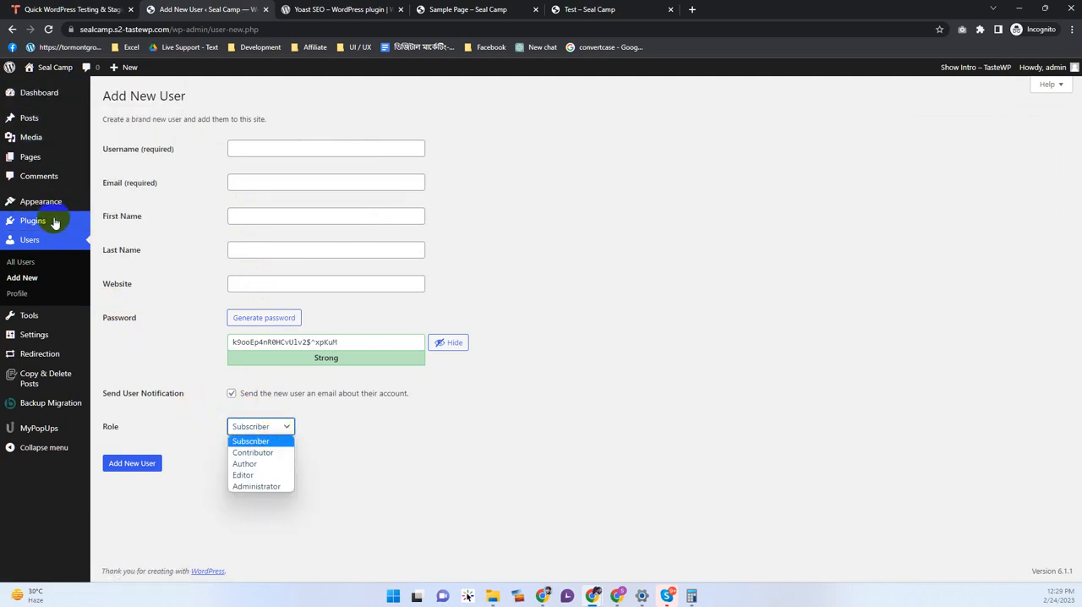
click(121, 437)
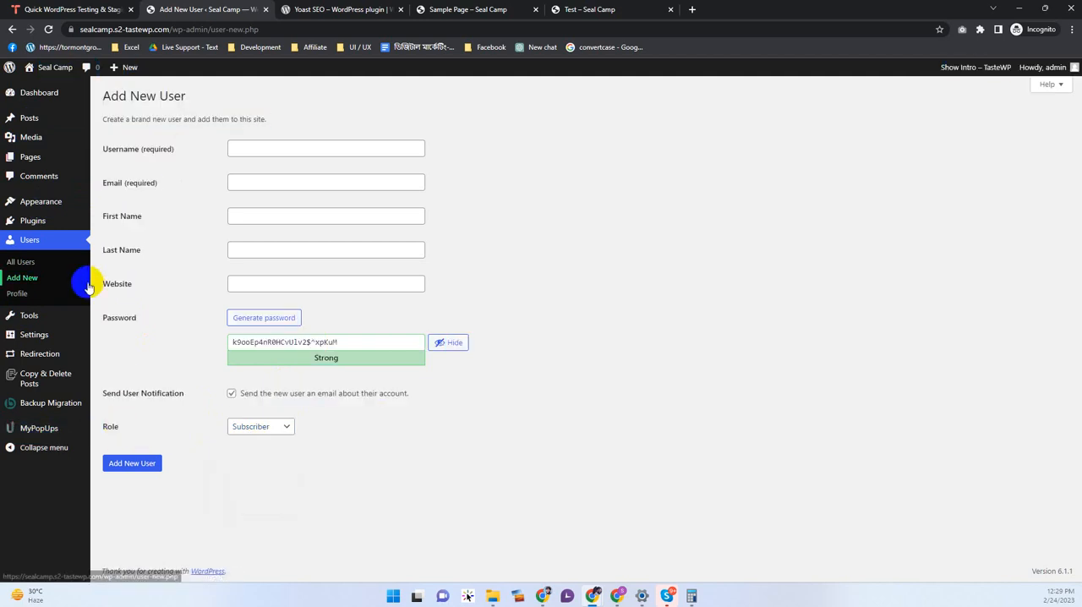
Step: View the site's available tools, including the Import and Export screens
mouse_move(21, 318)
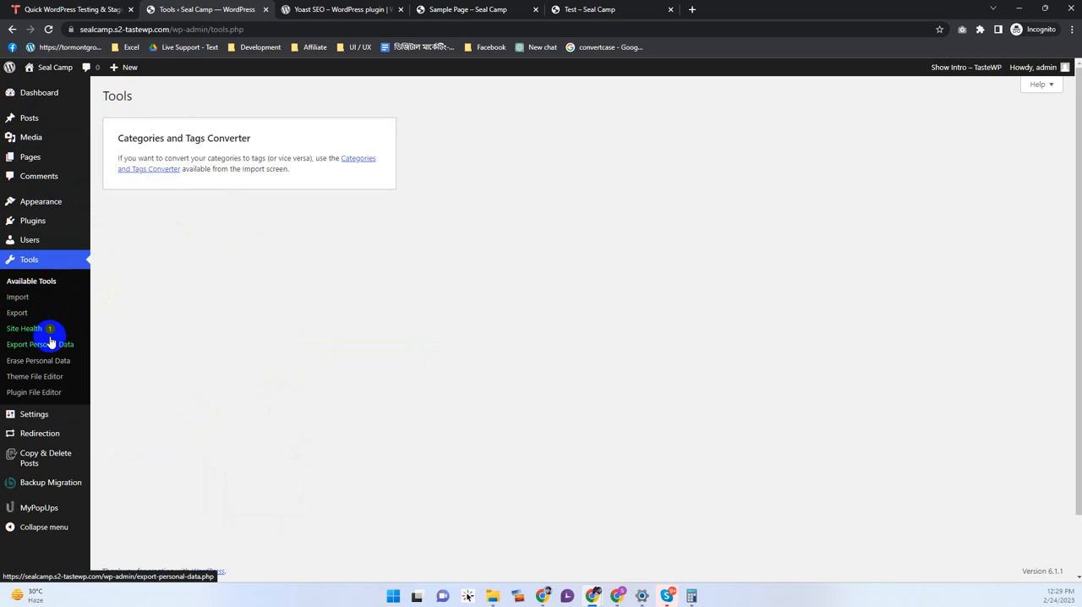
click(17, 297)
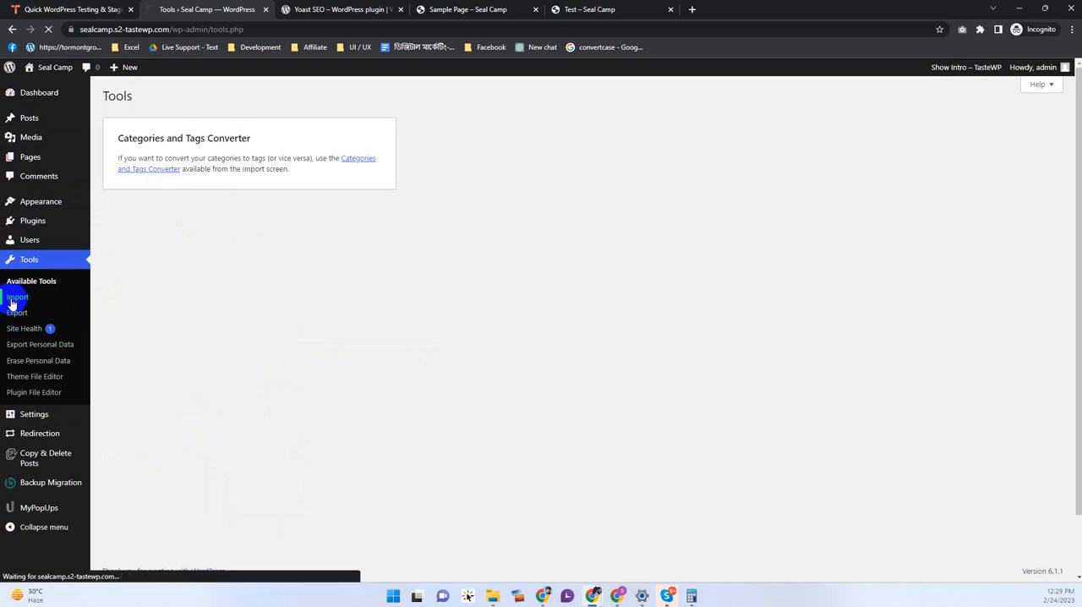
click(16, 311)
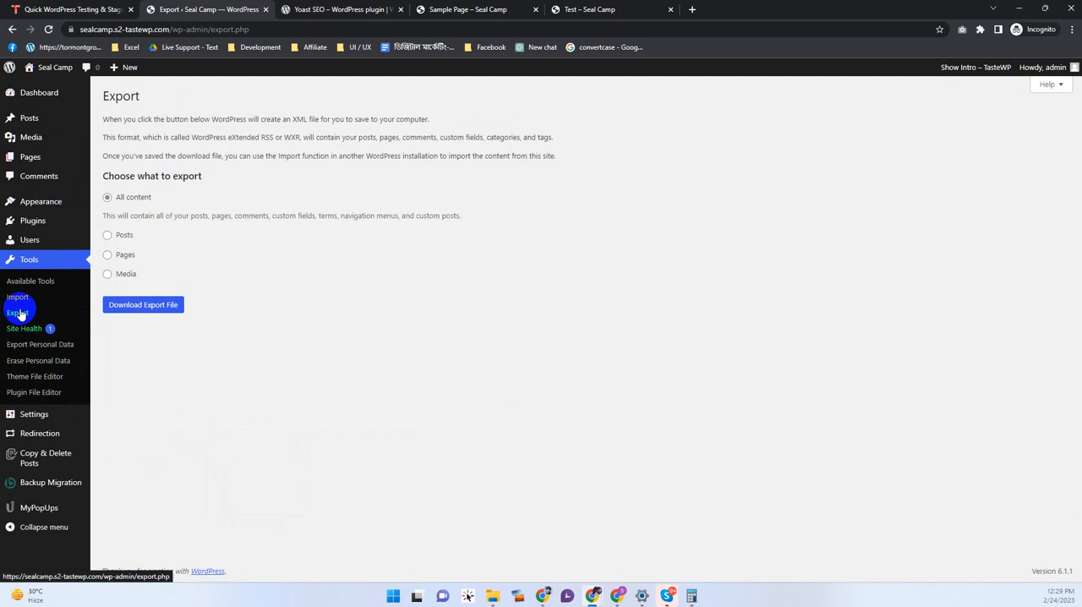
Step: Set the site title to "Sunnah IT Institute" in the General Settings and save the changes
click(39, 416)
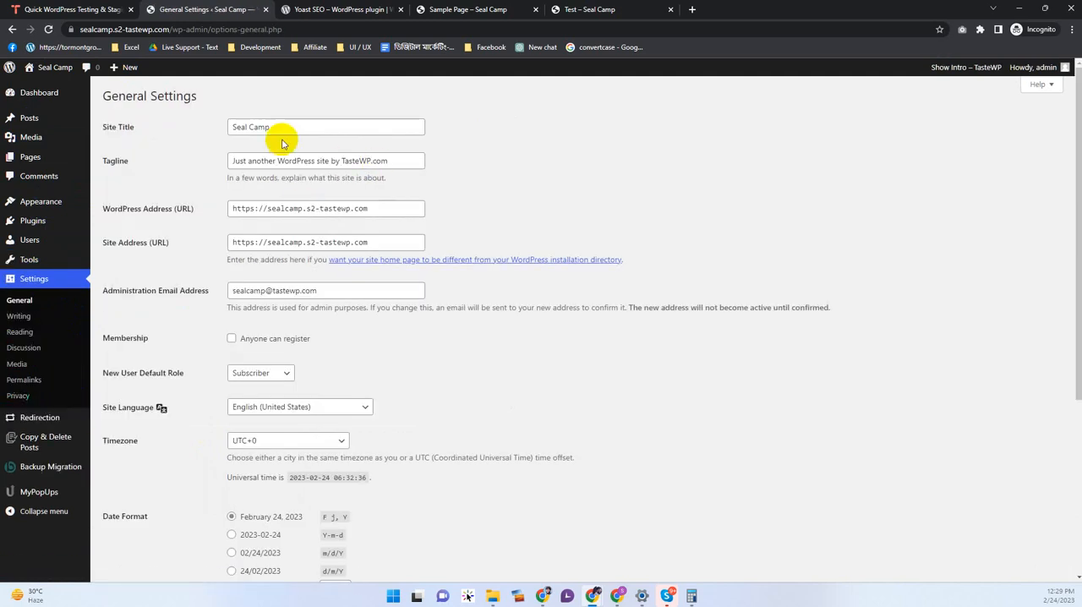
drag(289, 124, 187, 115)
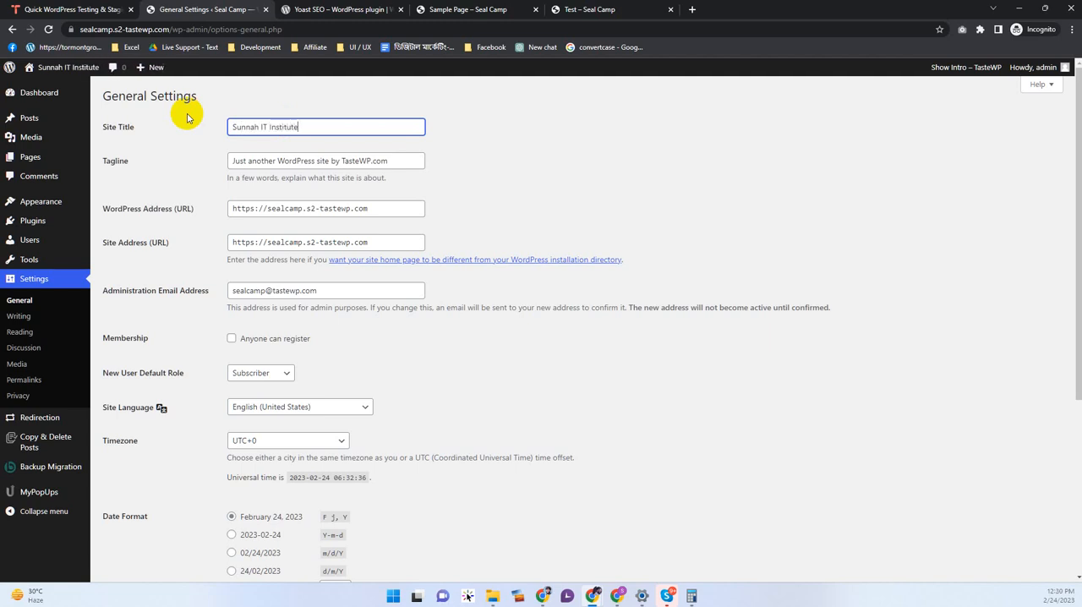
click(321, 160)
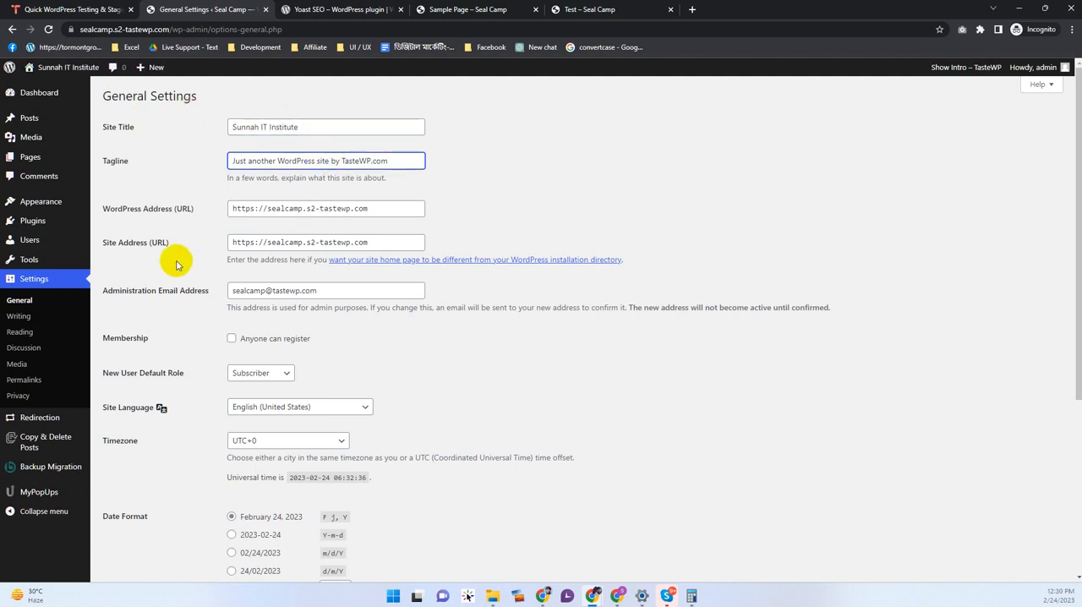
drag(282, 290, 174, 278)
scroll(253, 477, down, 1)
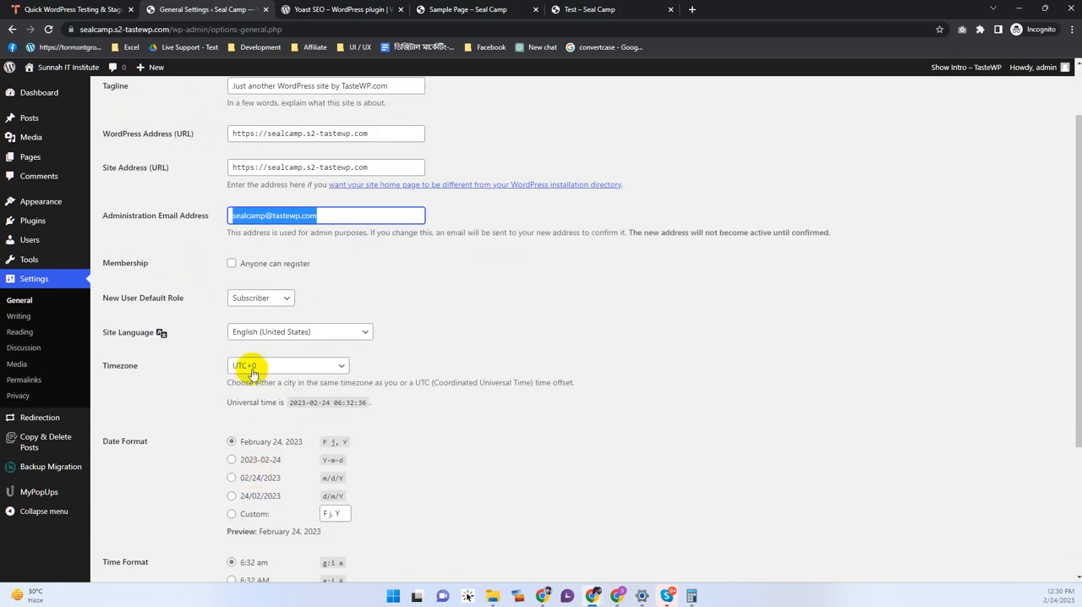
scroll(375, 330, down, 3)
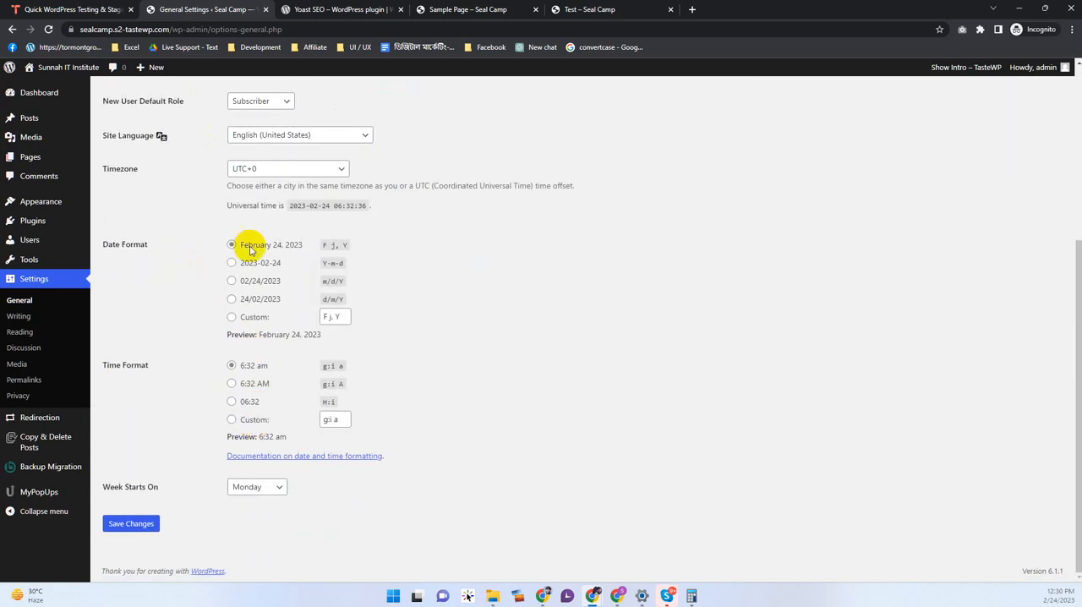
click(131, 523)
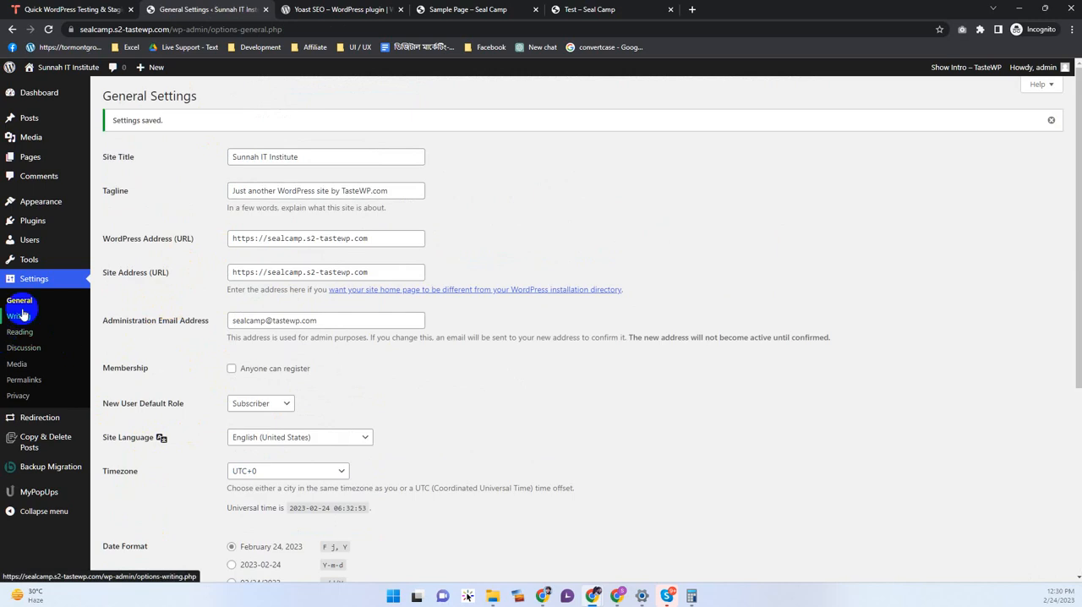
Step: Look through the site's Writing, Reading and Discussion settings
click(31, 323)
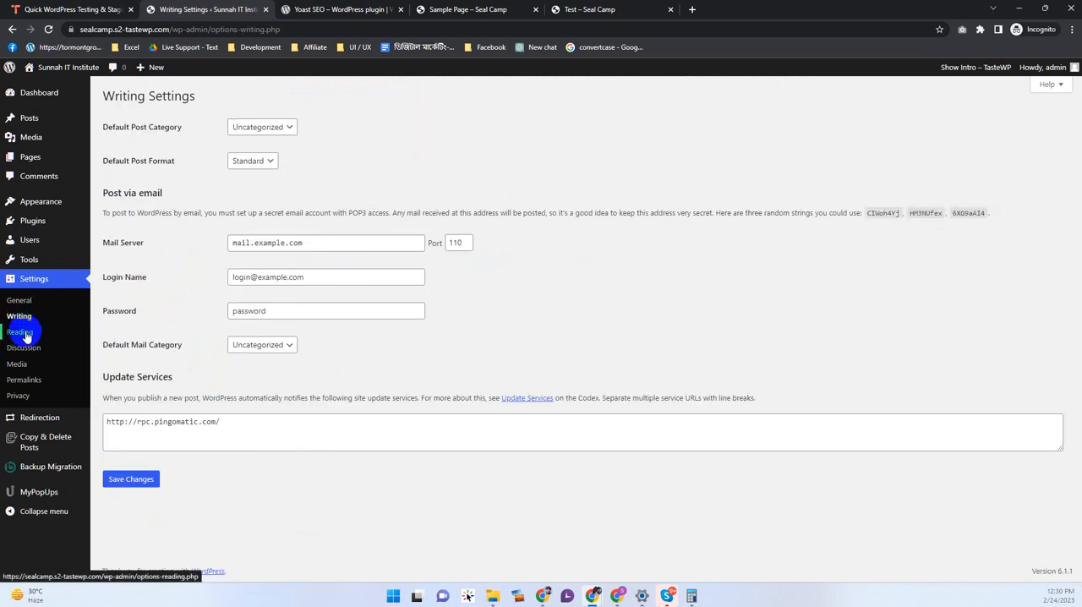
click(26, 333)
click(23, 348)
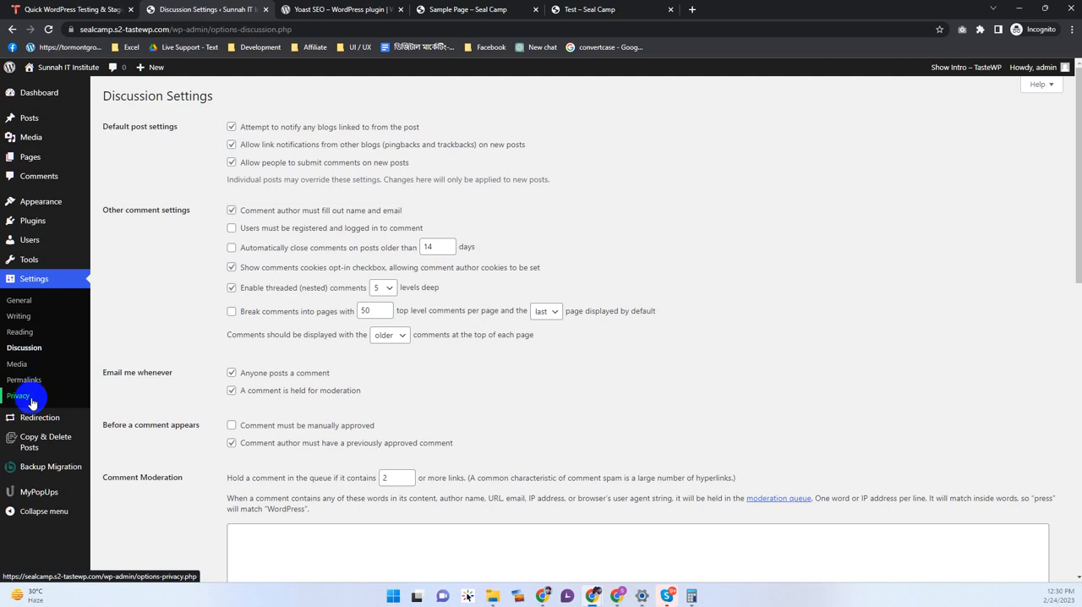
scroll(25, 456, down, 3)
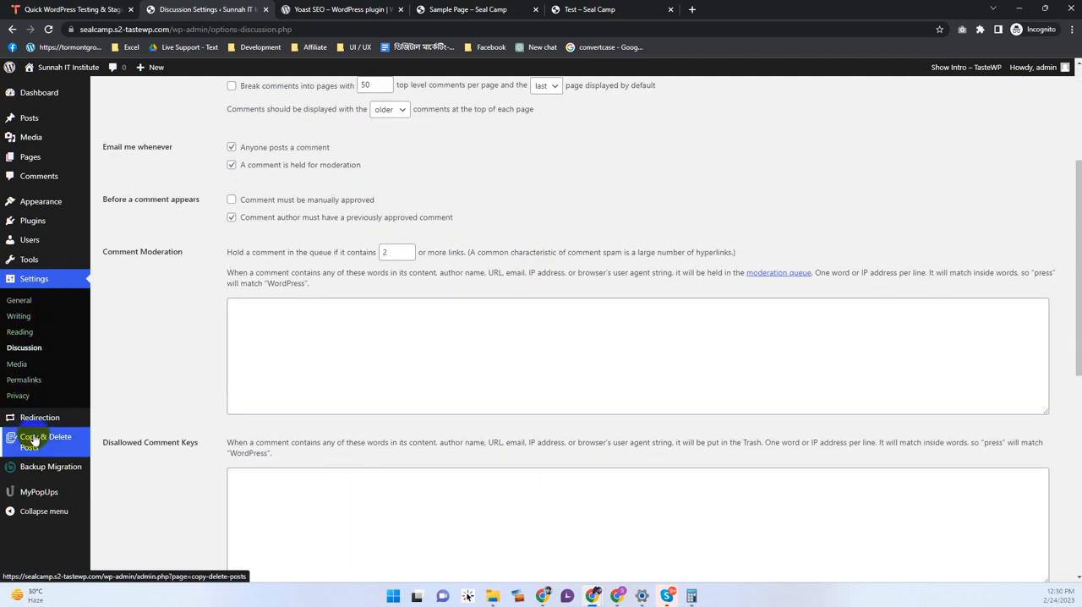
Step: View the Redirection plugin's page and open the installed plugins list in a new browser tab
click(46, 423)
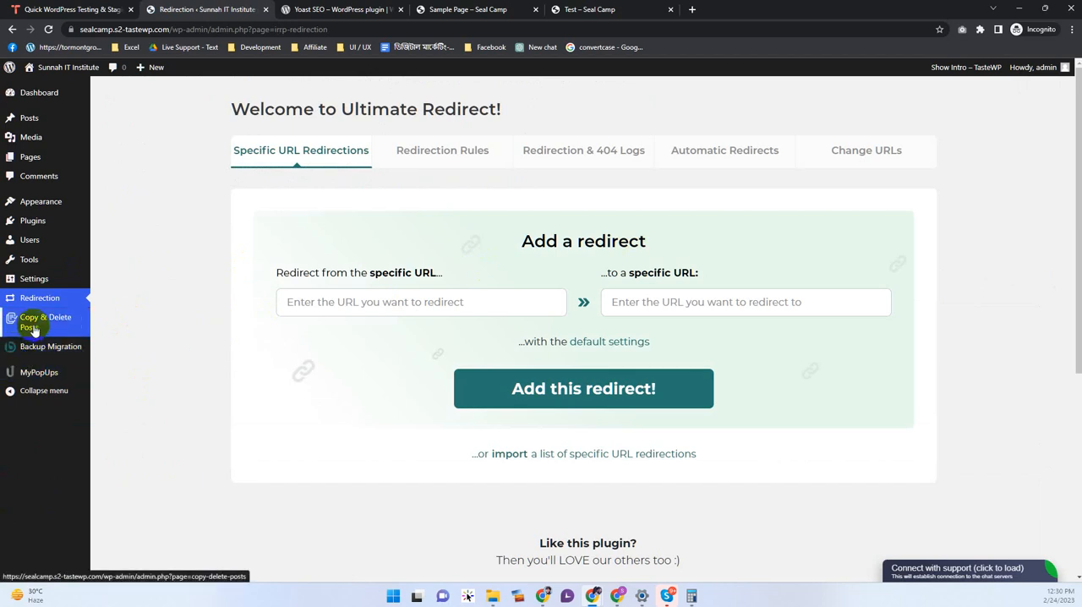
mouse_move(41, 224)
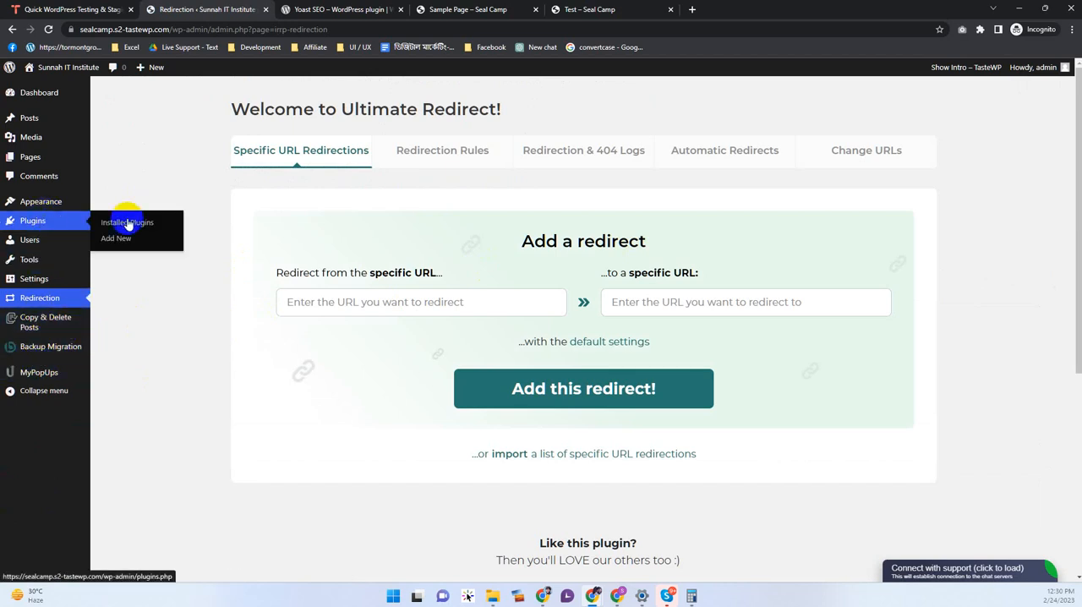
middle_click(133, 224)
click(317, 11)
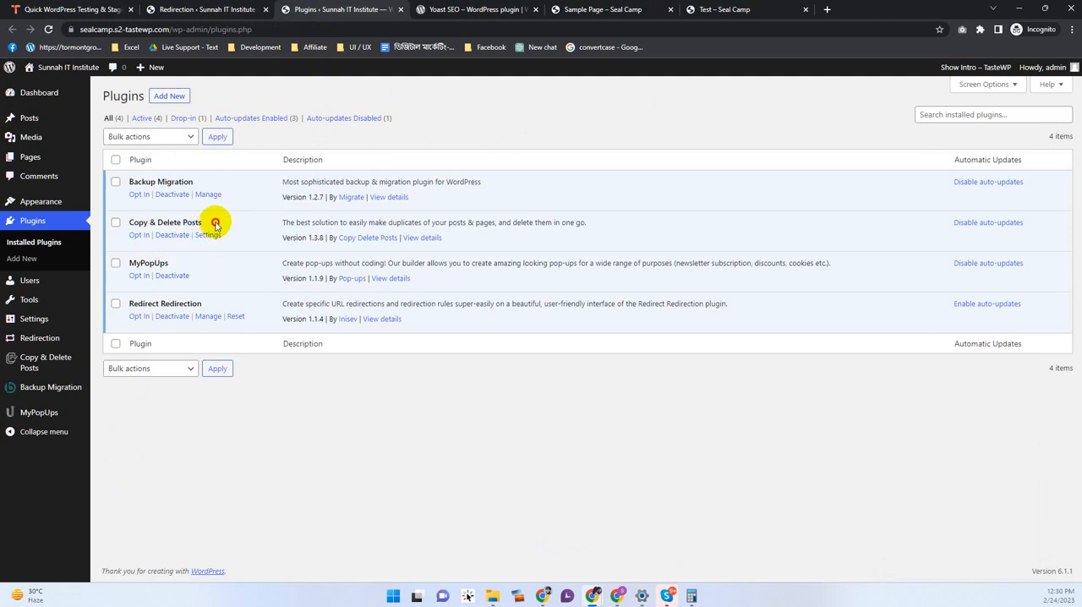
Step: Compare the installed plugins with the admin menu entries, highlighting Copy & Delete Posts, Redirect Redirection and MyPopUps
drag(216, 224, 128, 219)
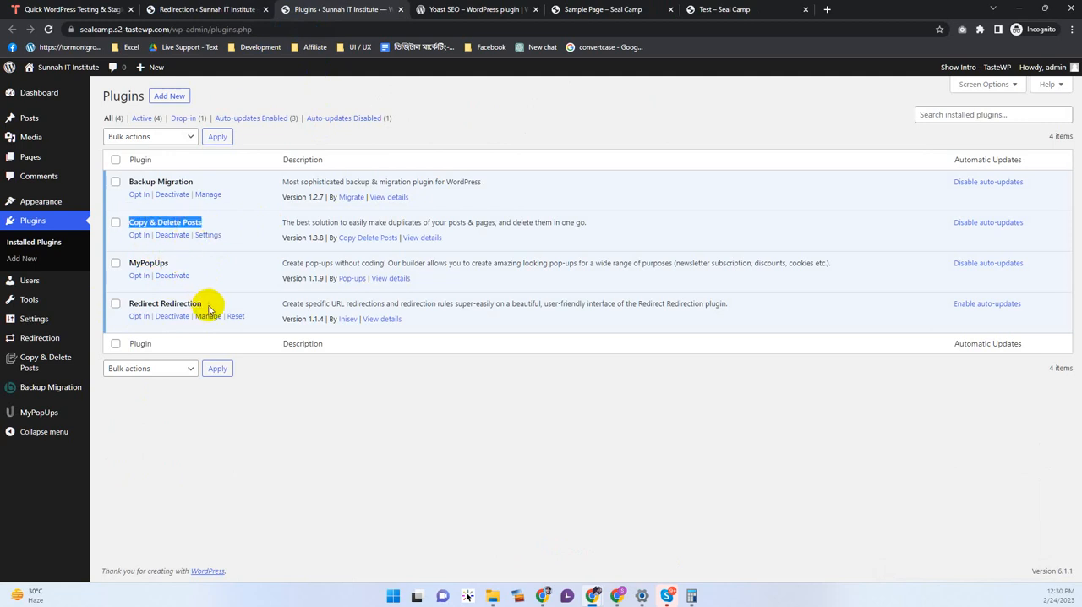
drag(204, 306, 134, 306)
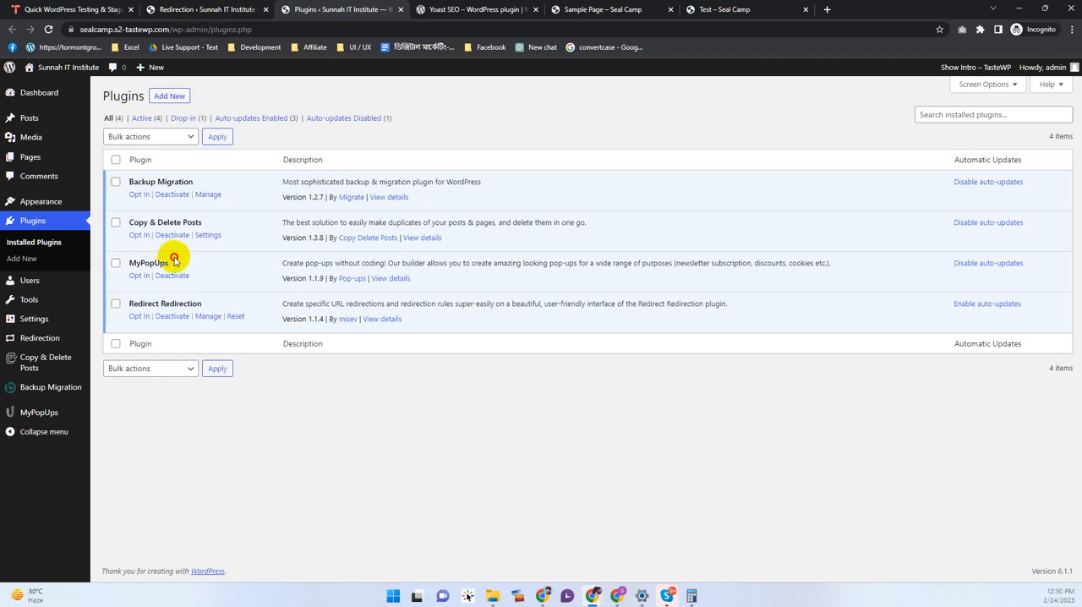
drag(172, 262, 136, 264)
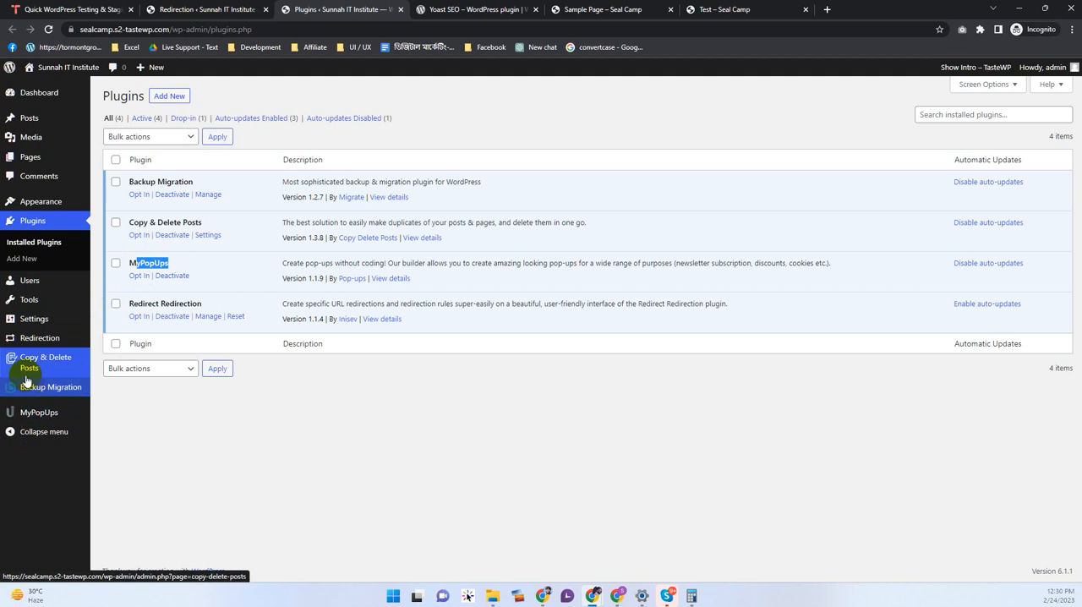
drag(178, 181, 179, 317)
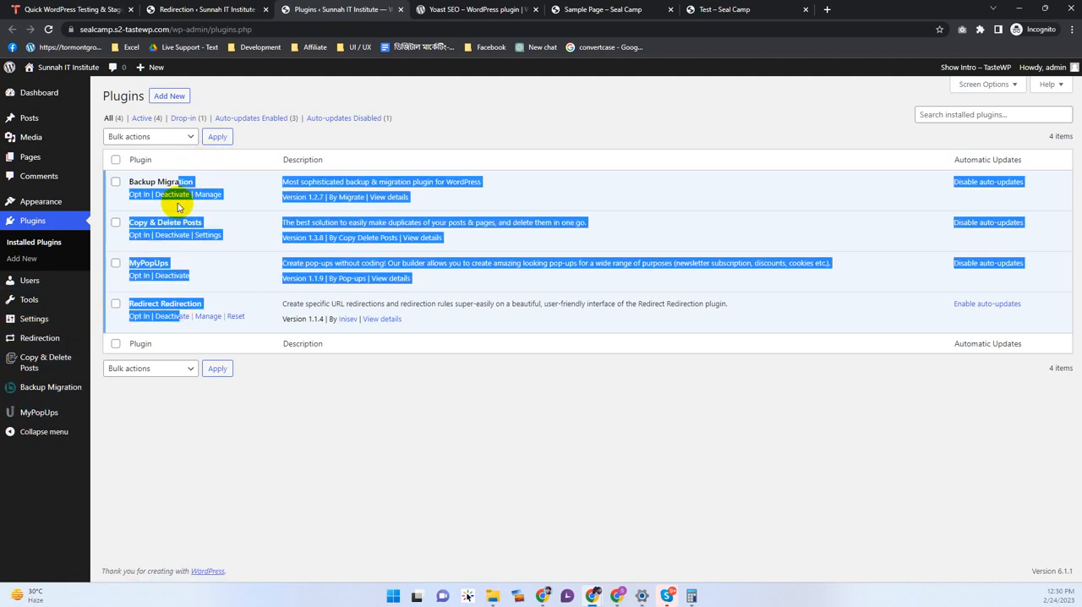
Step: Deactivate the Backup Migration, Copy & Delete Posts, MyPopUps and Redirect Redirection plugins
click(165, 196)
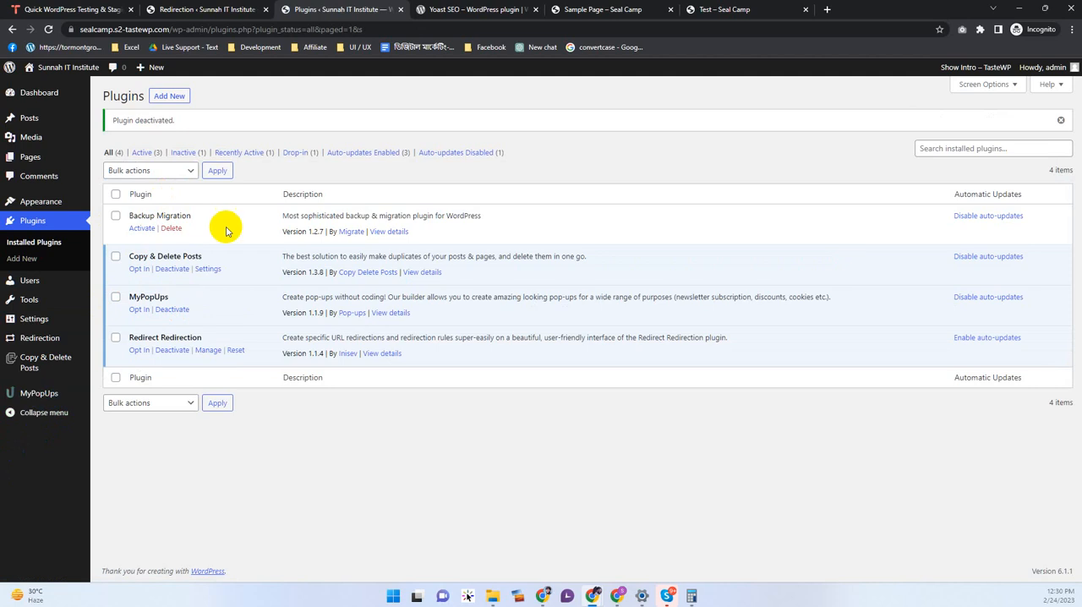
click(166, 271)
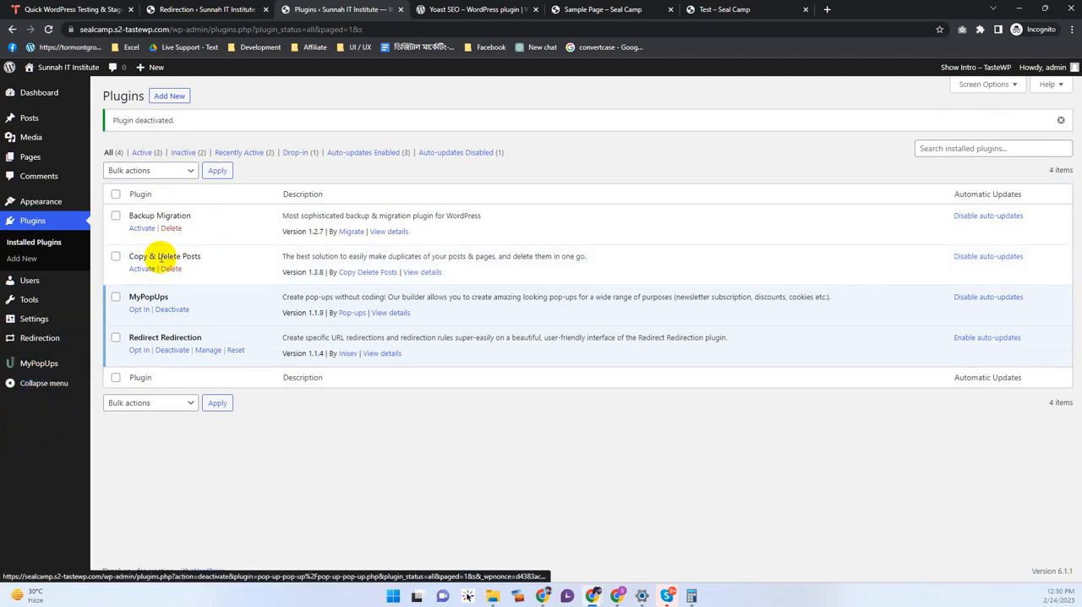
click(167, 310)
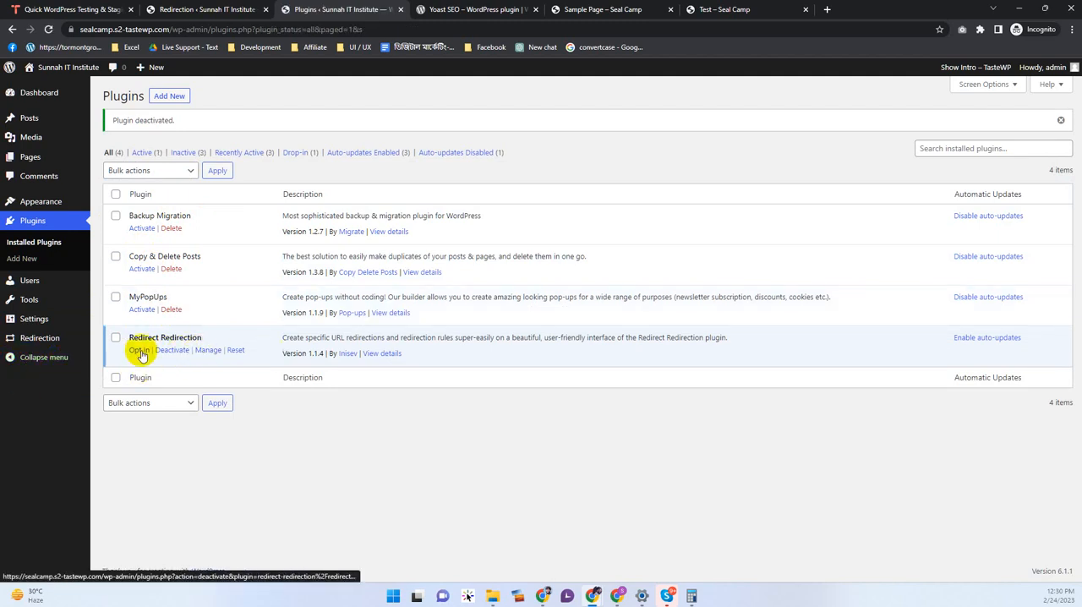
click(179, 349)
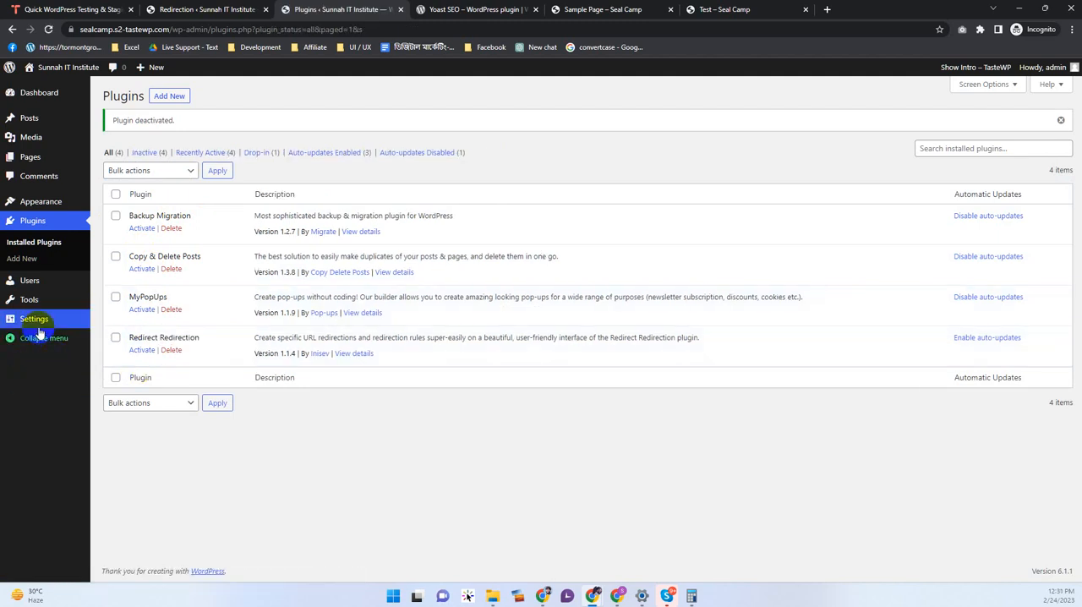
Step: Check the bulk actions available for the selected plugins without applying any
click(152, 173)
click(409, 175)
click(107, 430)
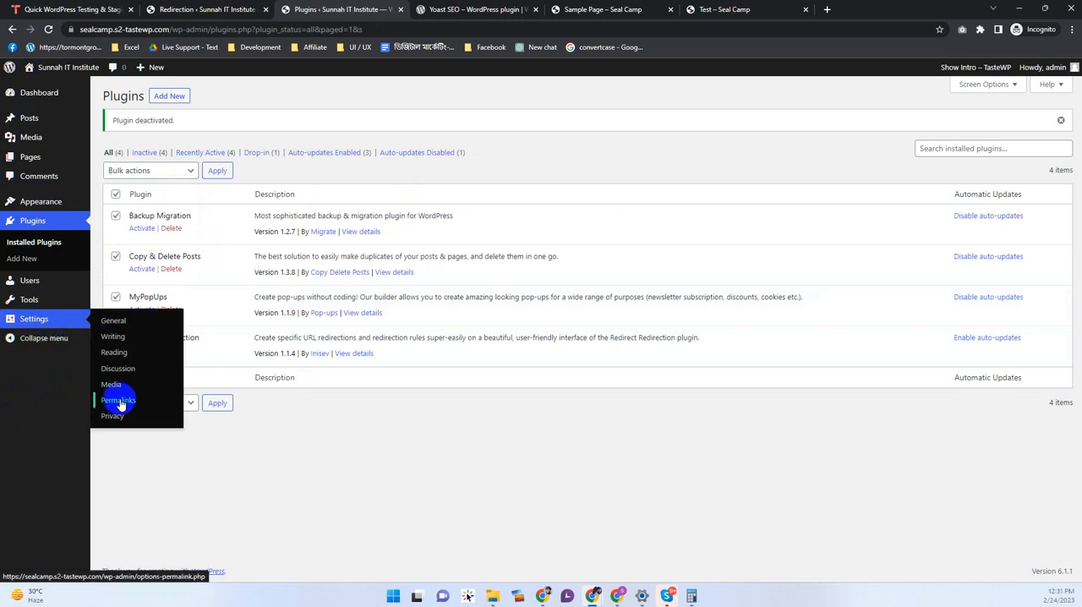
Step: Open the theme's site editor and look over the Home template
mouse_move(30, 204)
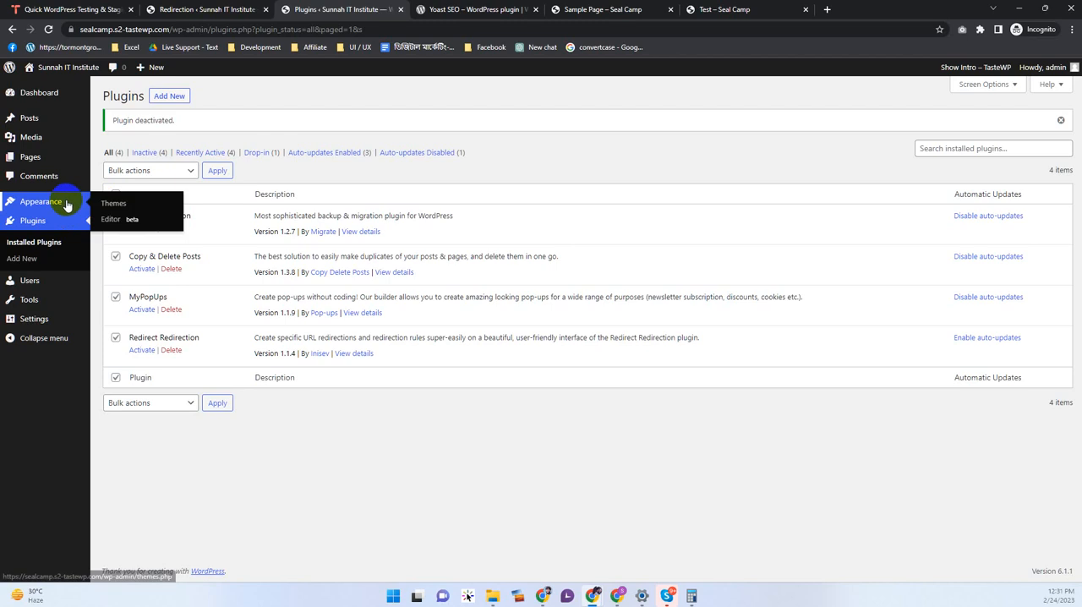
click(103, 219)
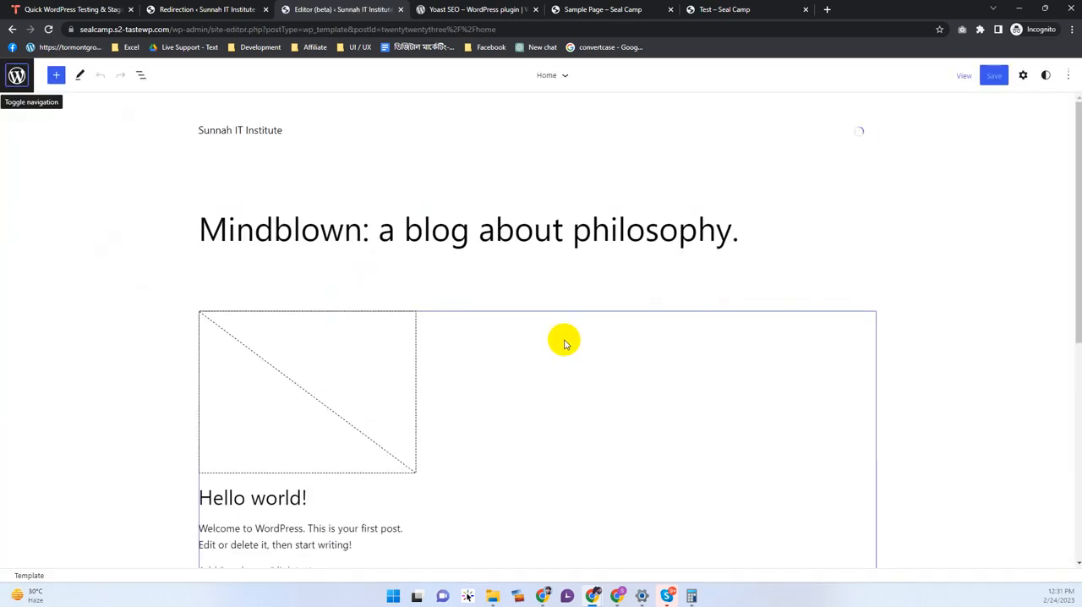
scroll(654, 306, down, 6)
scroll(555, 362, up, 6)
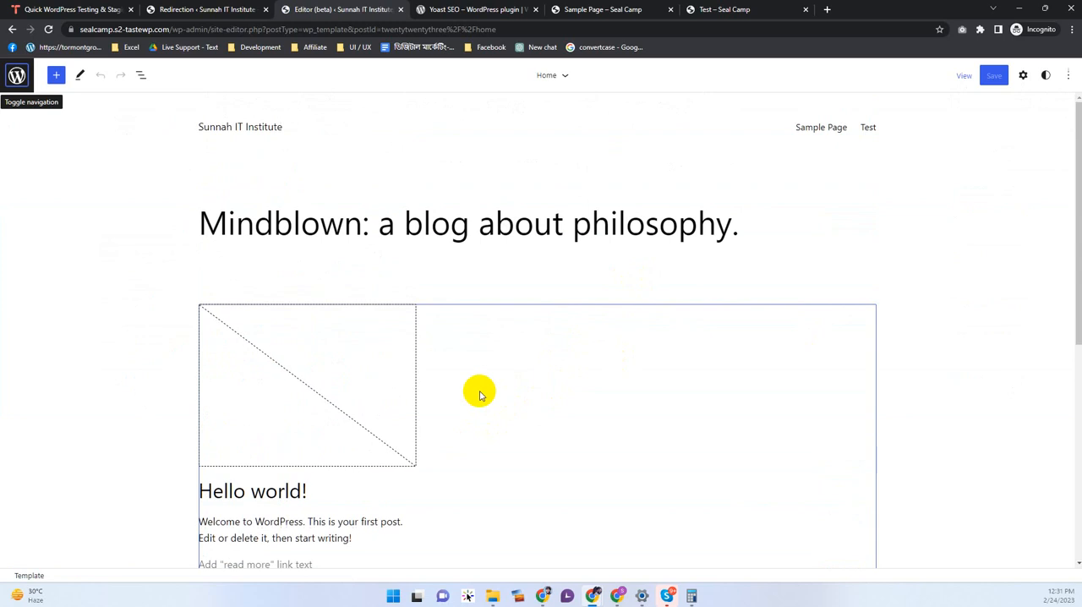
Step: Inspect the Home template's blocks: header page list, site title, main heading, post title and footer
click(834, 137)
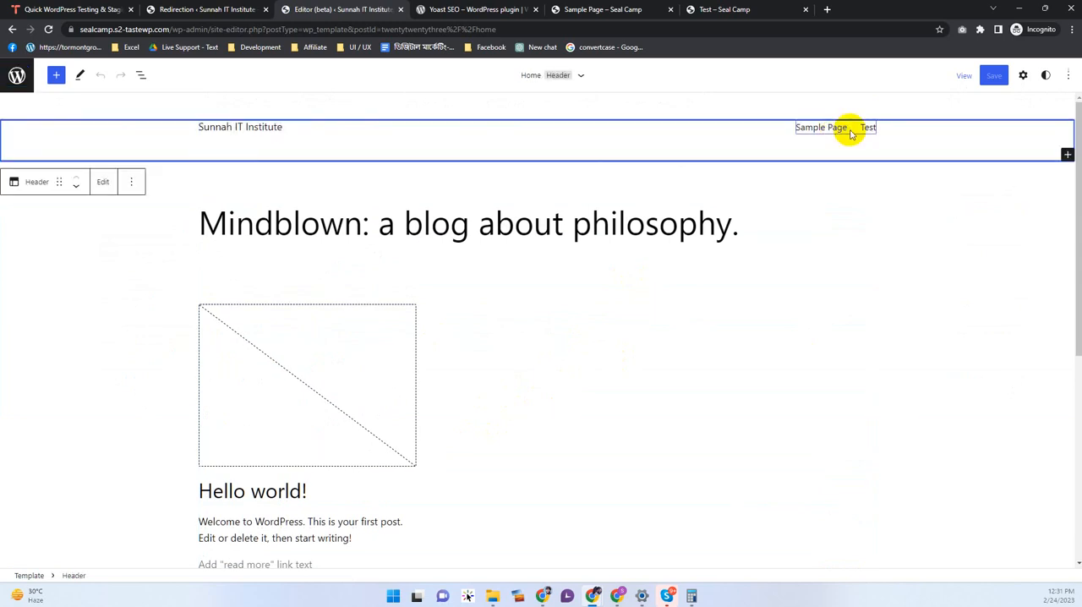
click(866, 130)
click(930, 157)
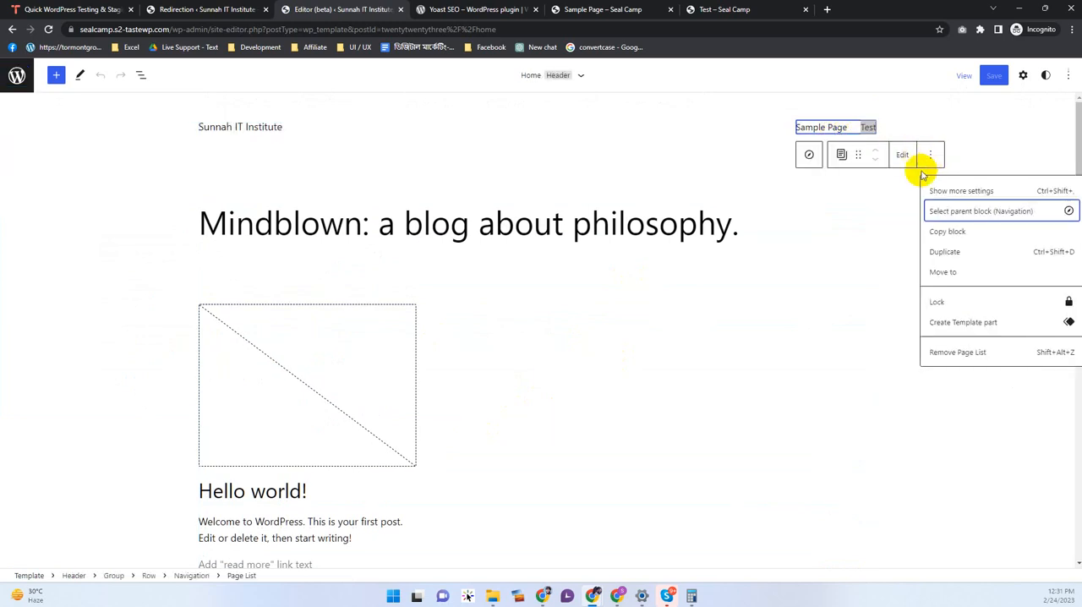
click(835, 127)
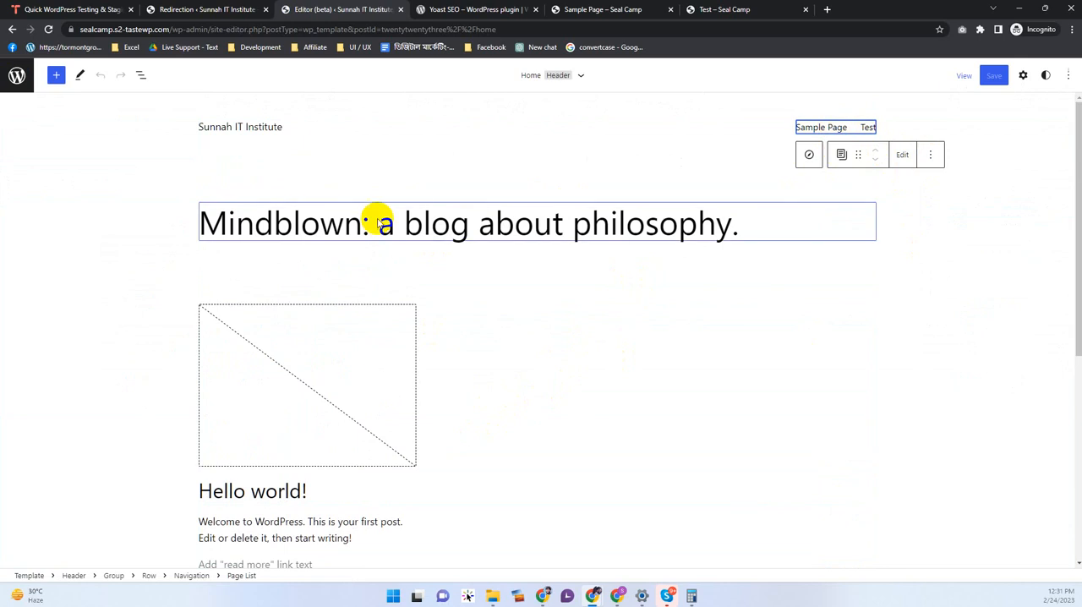
click(244, 140)
click(268, 128)
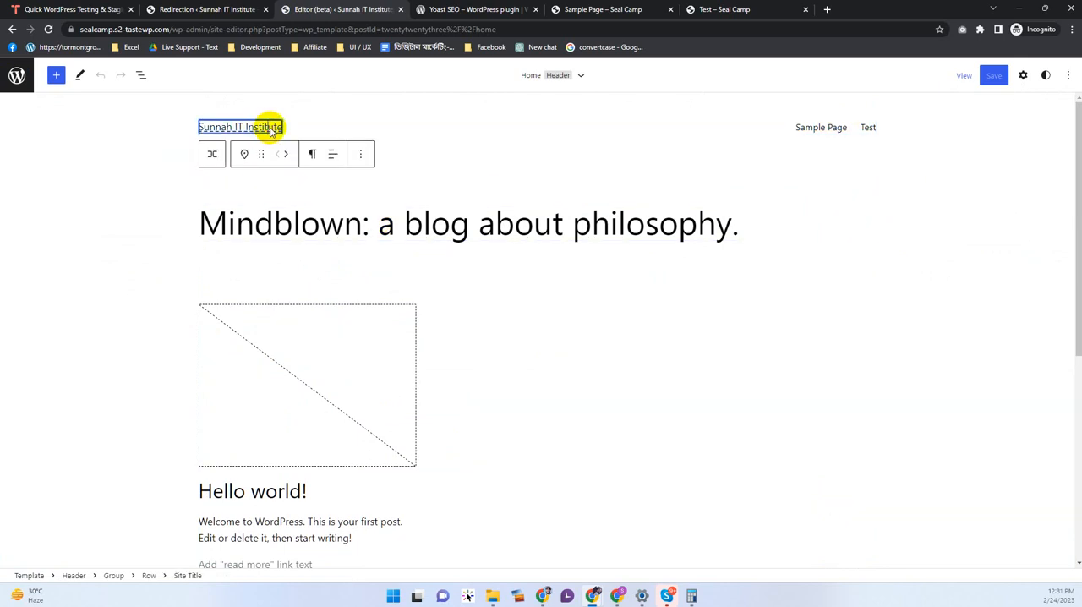
click(292, 223)
scroll(507, 338, down, 3)
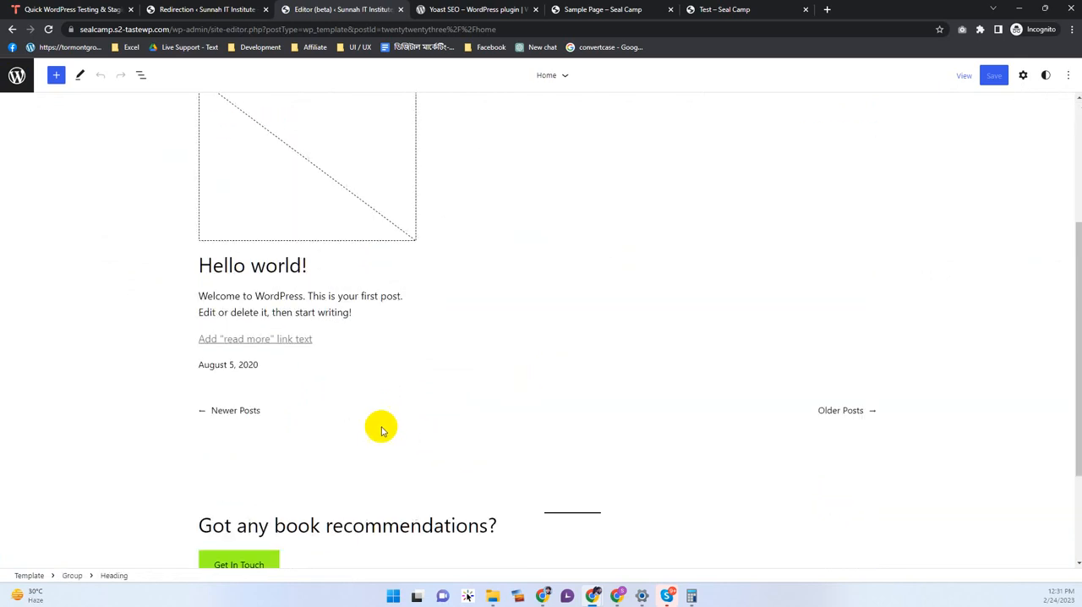
click(372, 265)
scroll(456, 332, down, 2)
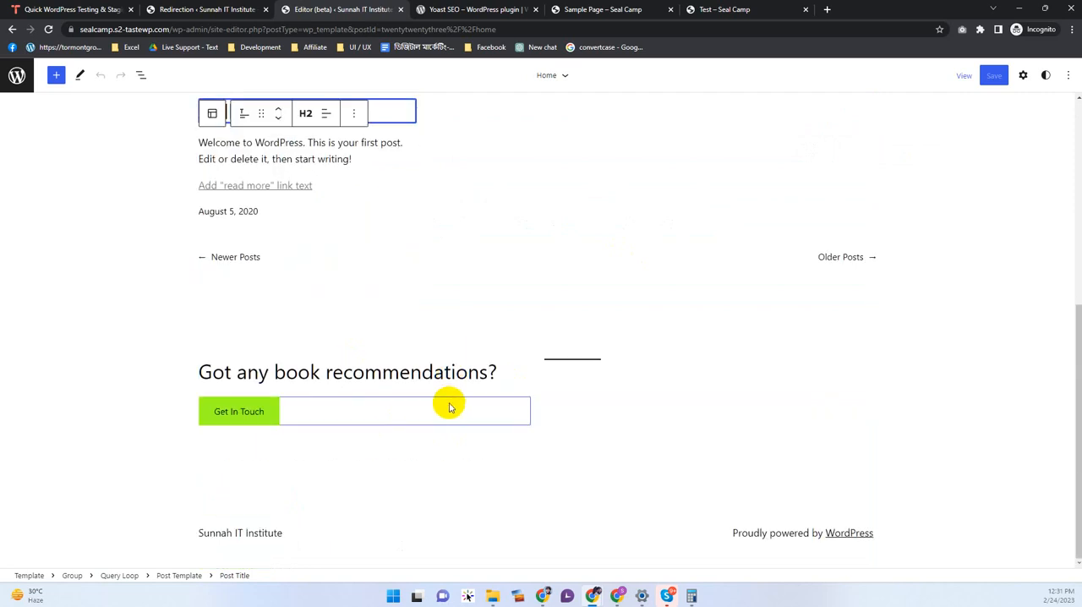
click(463, 497)
scroll(229, 495, up, 5)
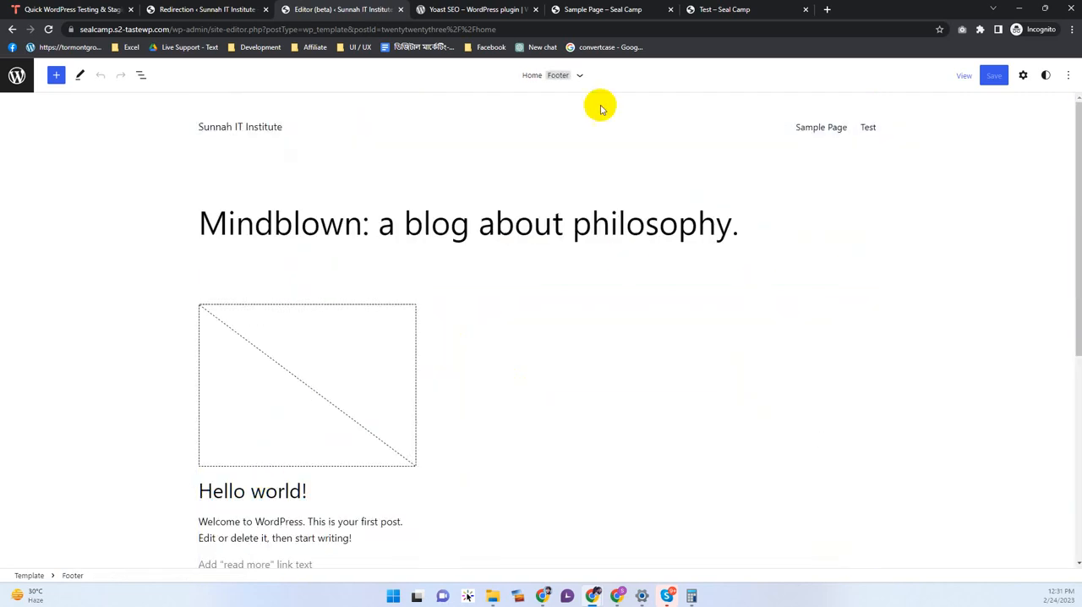
Step: Browse the full list of the theme's templates and return to the admin dashboard
click(579, 75)
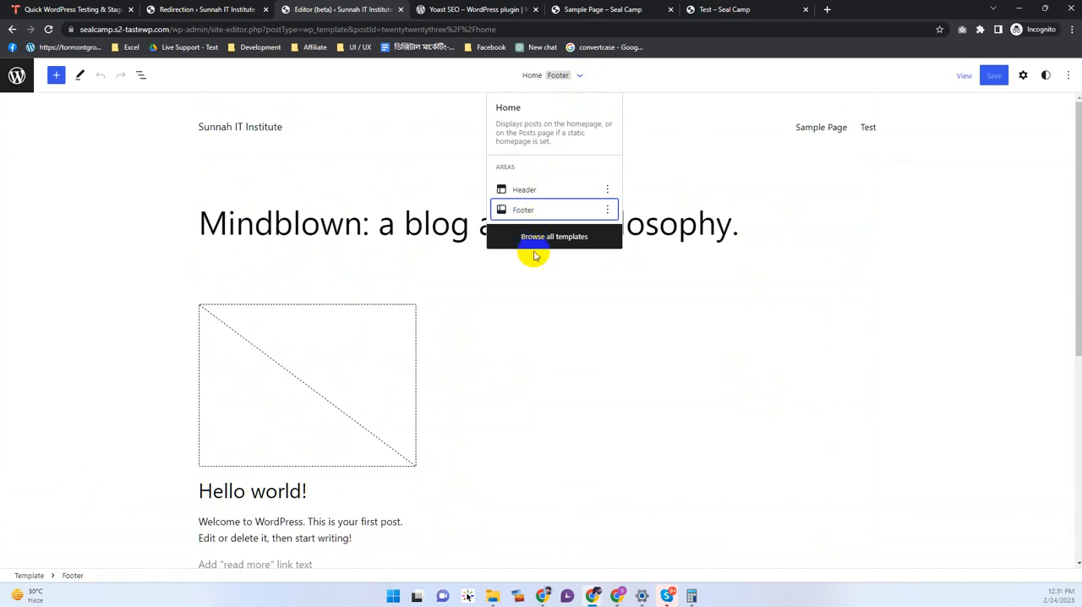
click(546, 238)
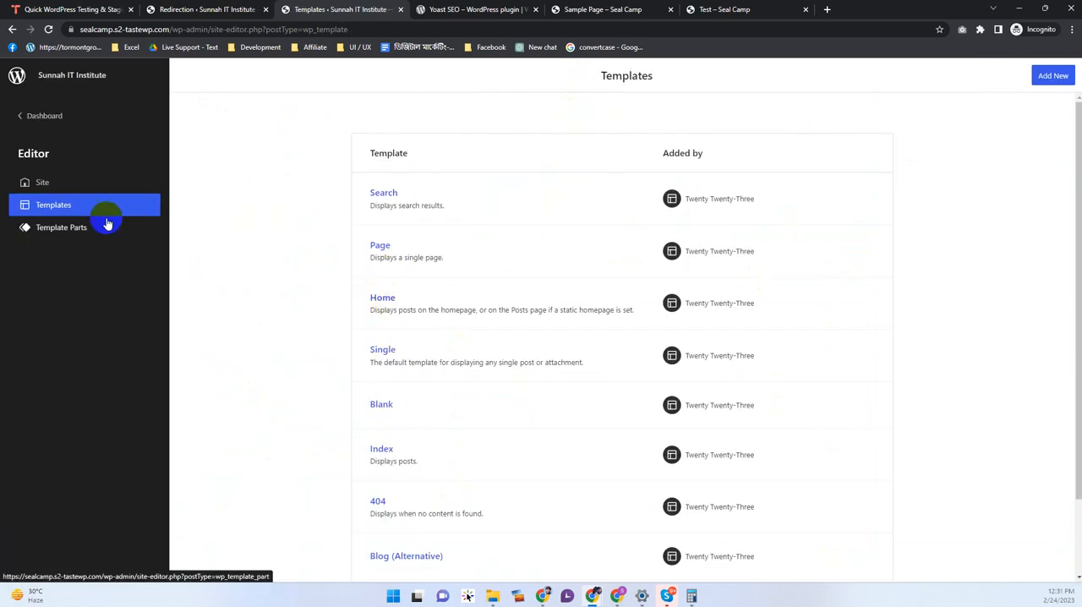
click(44, 117)
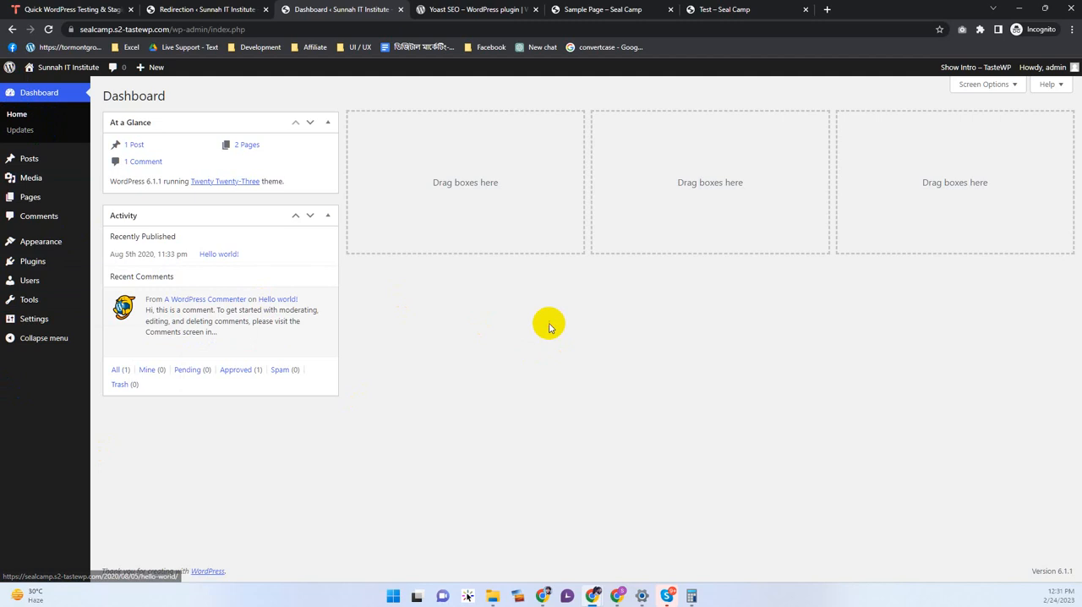
Step: Search the plugin directory for Elementor, then install and activate the Elementor Website Builder plugin
click(57, 235)
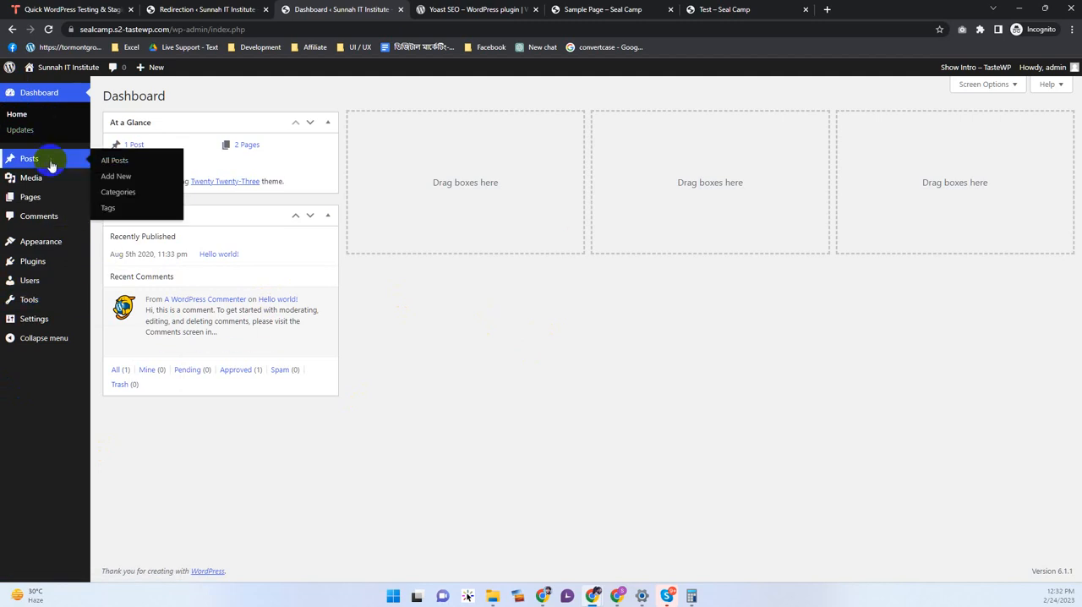
mouse_move(58, 268)
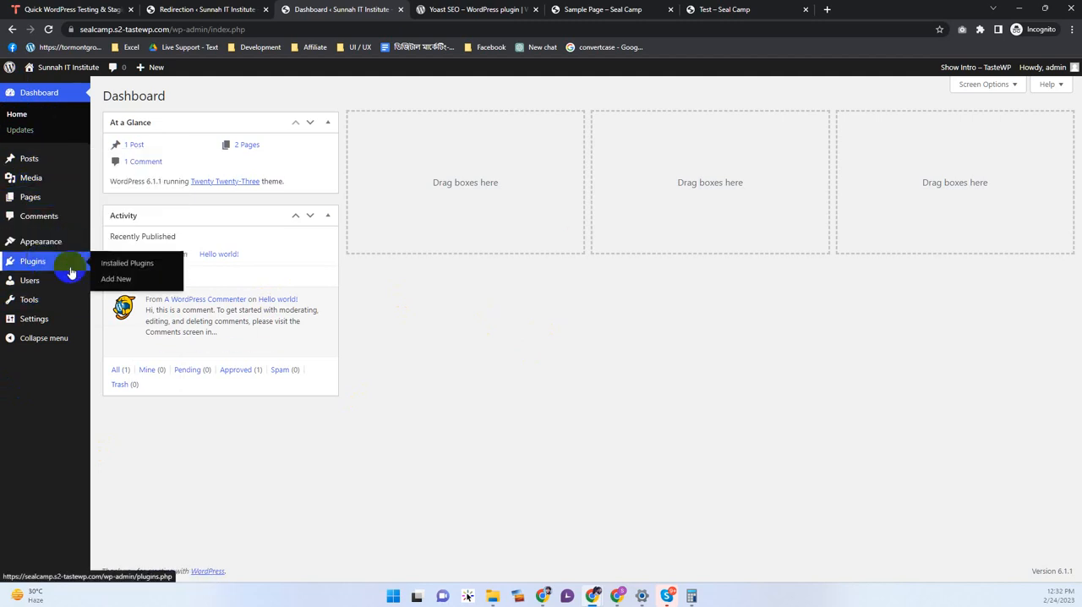
click(115, 278)
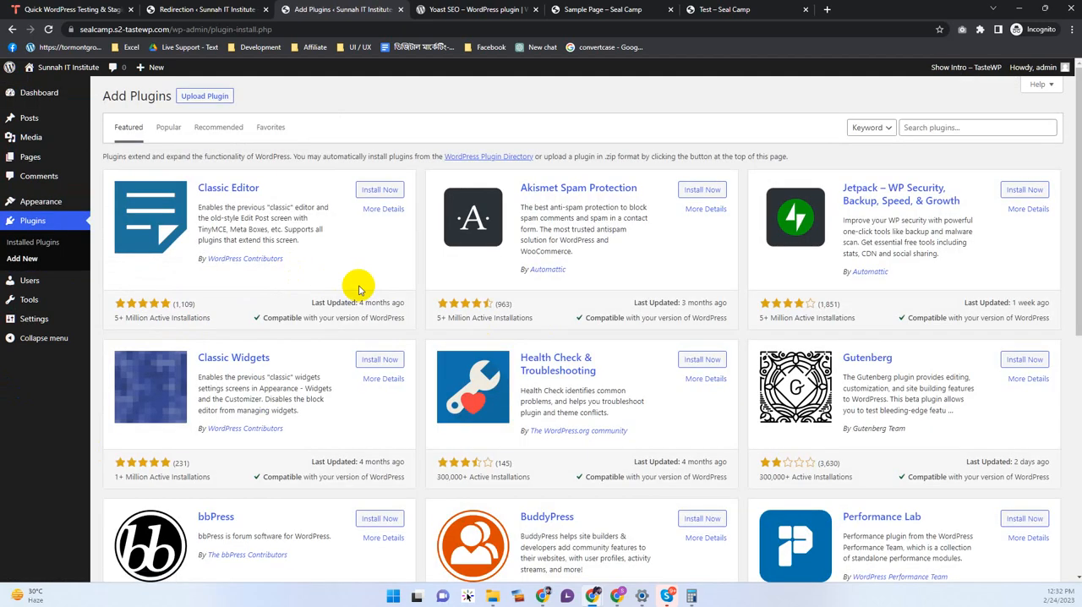
click(957, 125)
text(Elem)
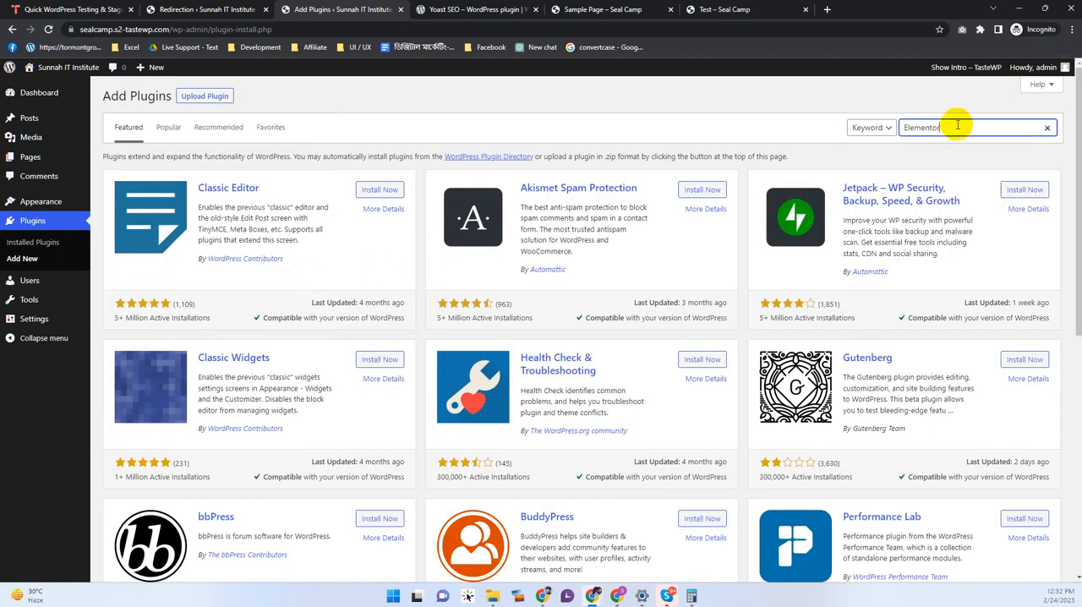
text(entor)
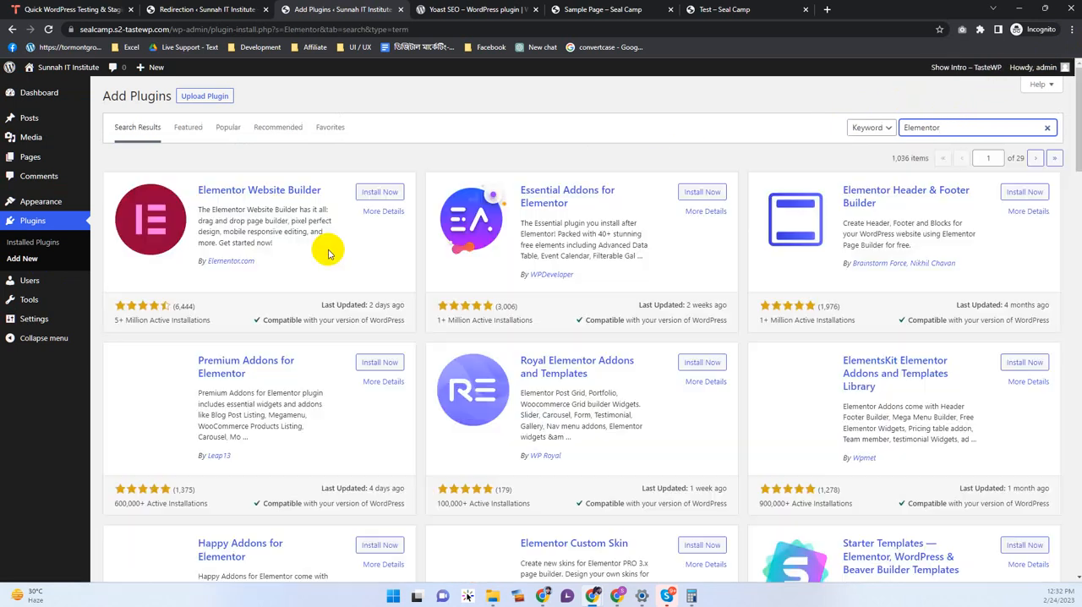
click(379, 192)
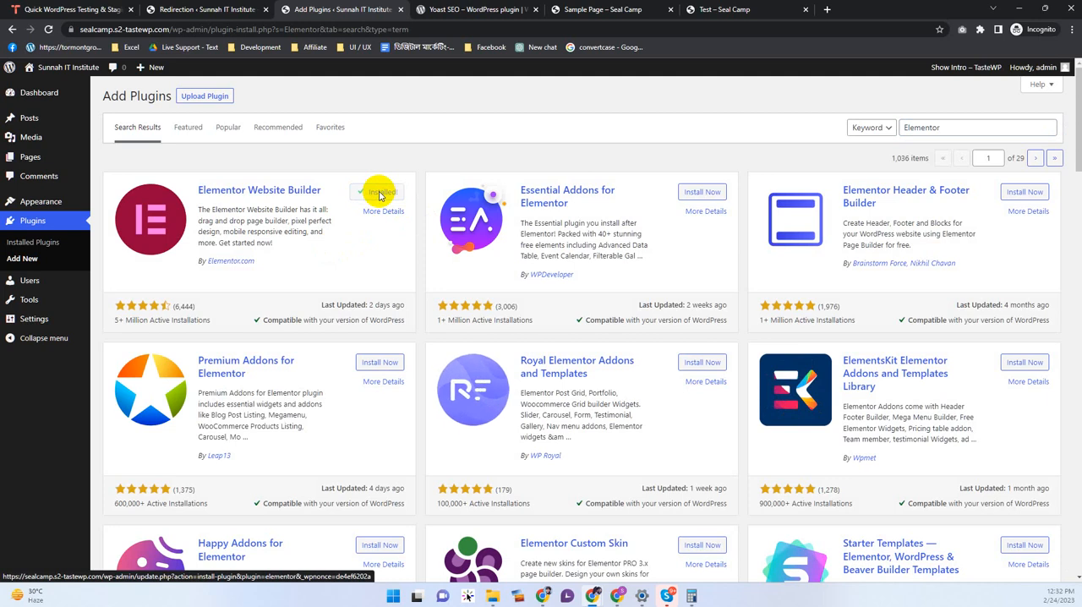
click(381, 193)
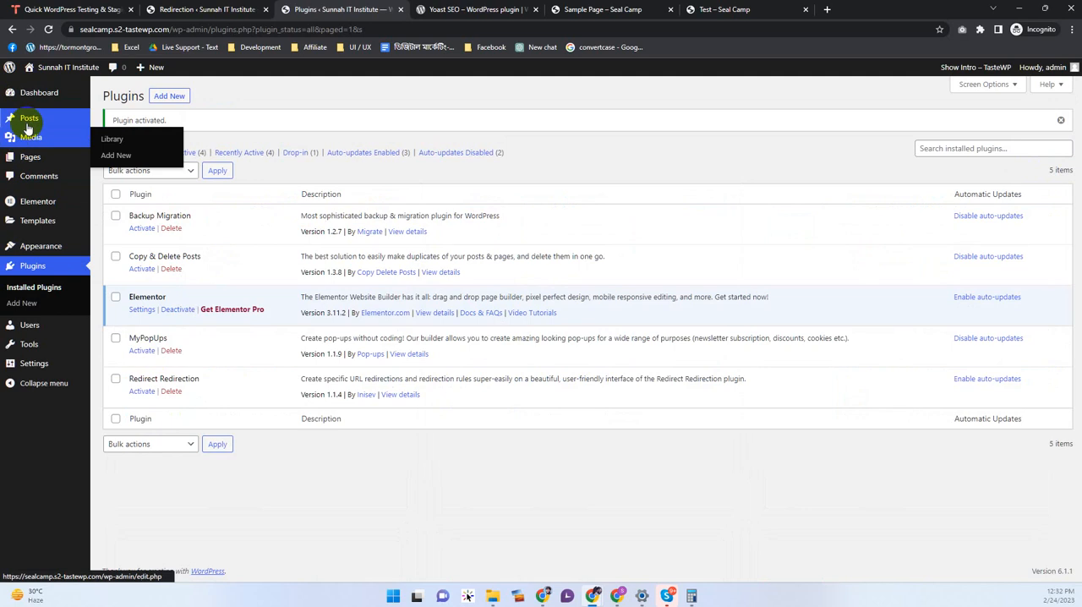
Step: Create a new page titled "Homepage" in a separate browser tab and publish it
mouse_move(88, 162)
middle_click(124, 176)
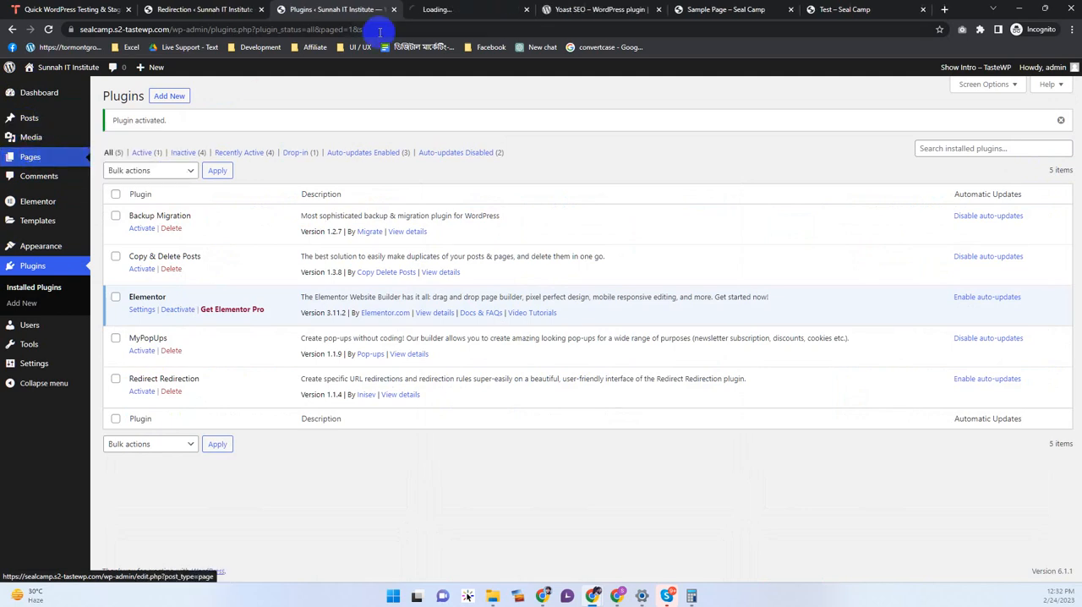
click(459, 9)
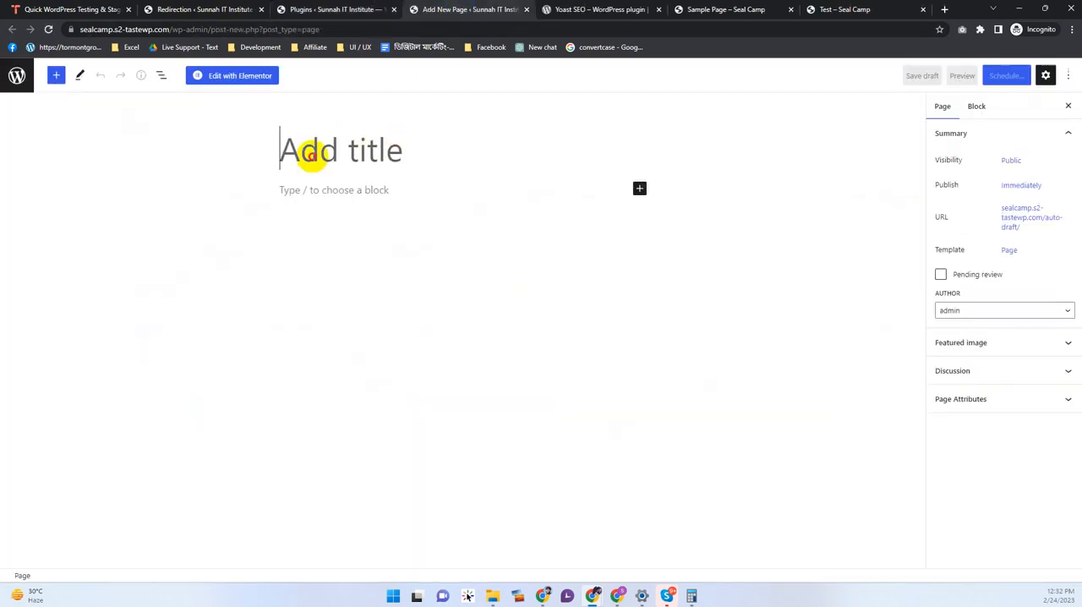
text(Home New)
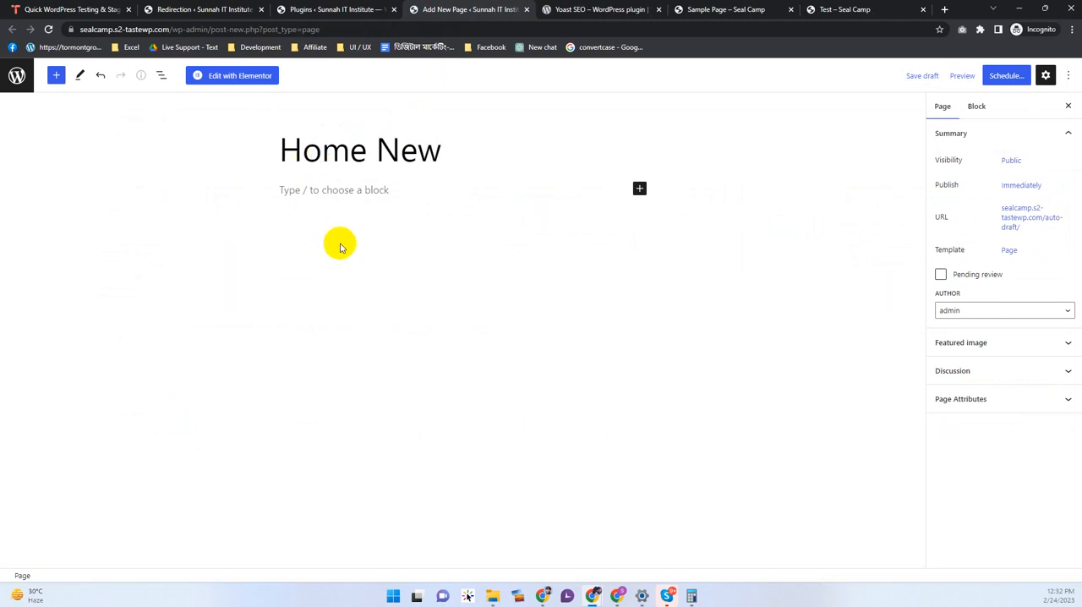
drag(369, 144, 574, 159)
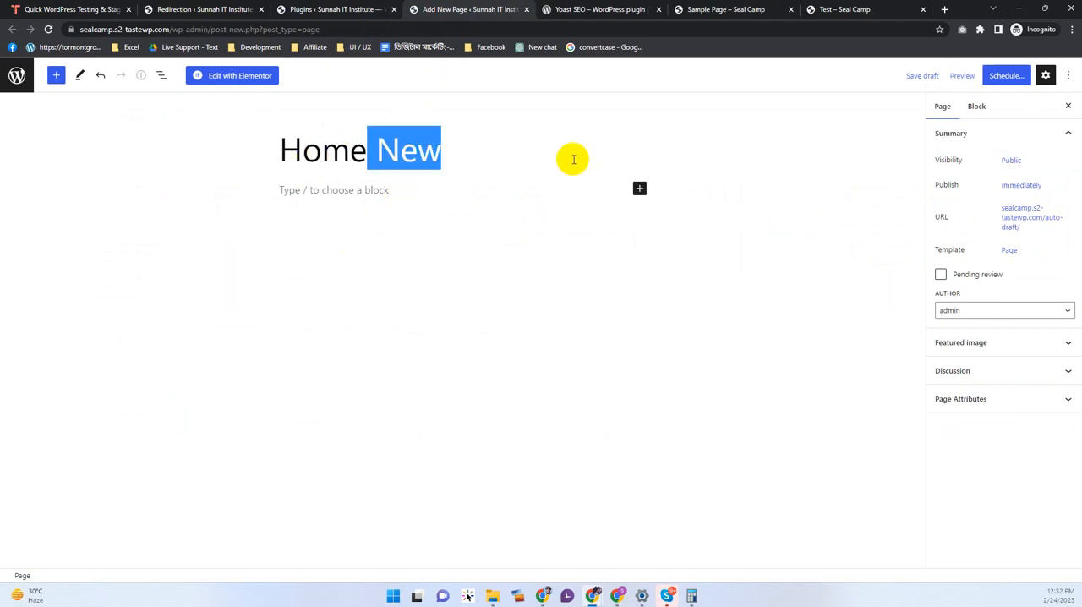
text(pag)
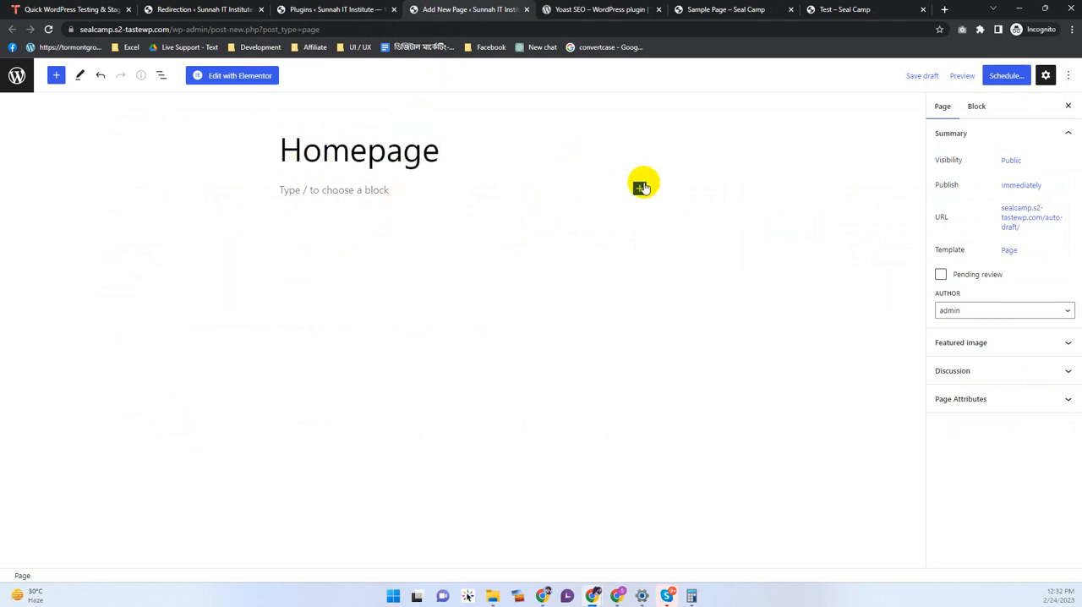
click(1018, 76)
click(978, 77)
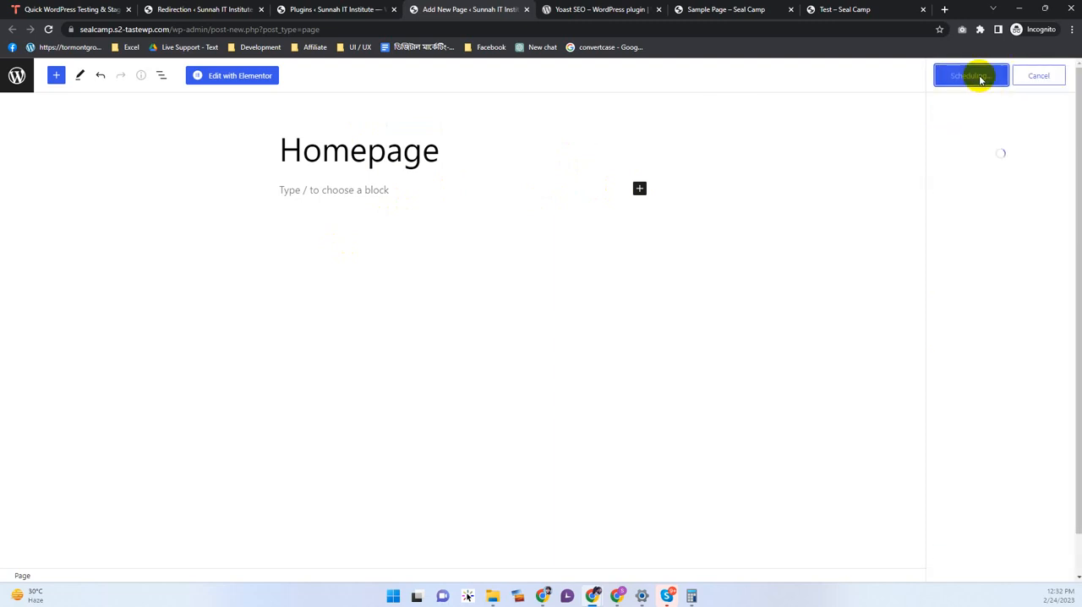
Step: View the published Homepage in its own browser tab and return to the page editor
middle_click(105, 545)
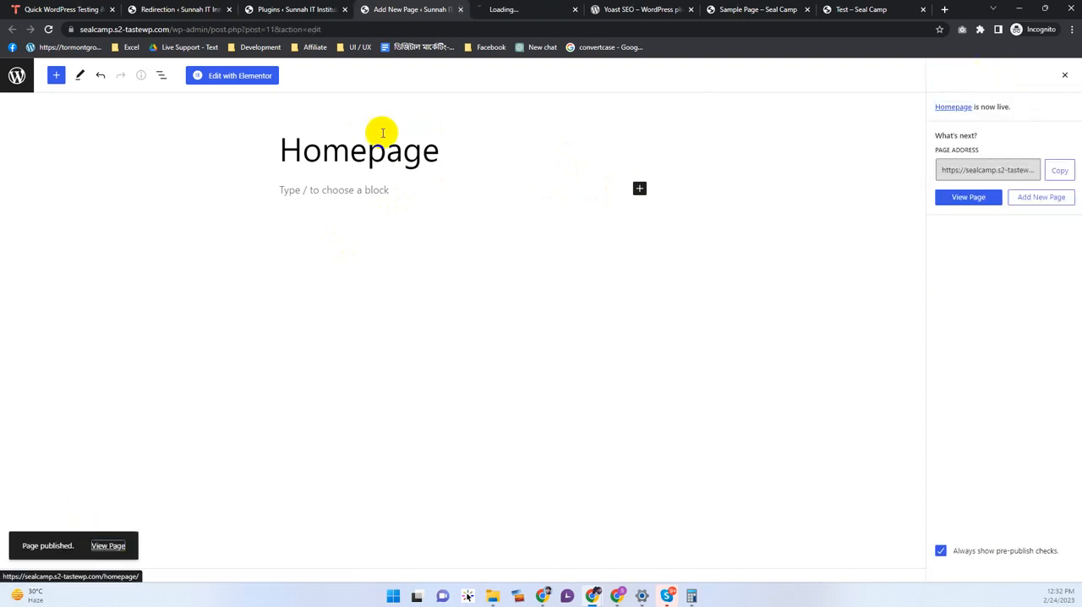
click(519, 9)
click(423, 9)
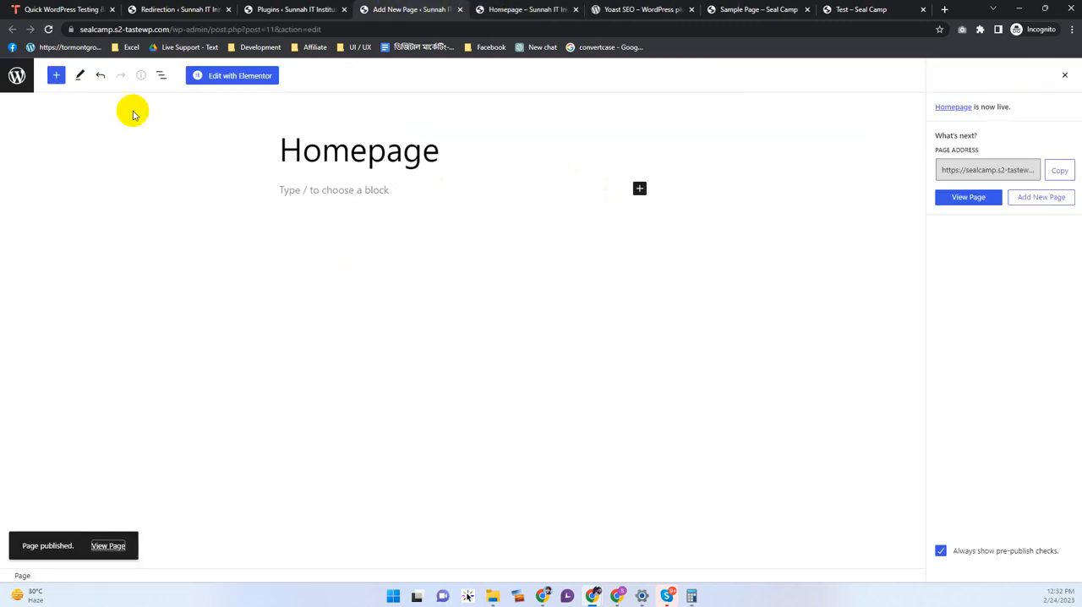
Step: Open the Homepage in Elementor, set its page layout to Elementor Canvas and update the page
click(239, 76)
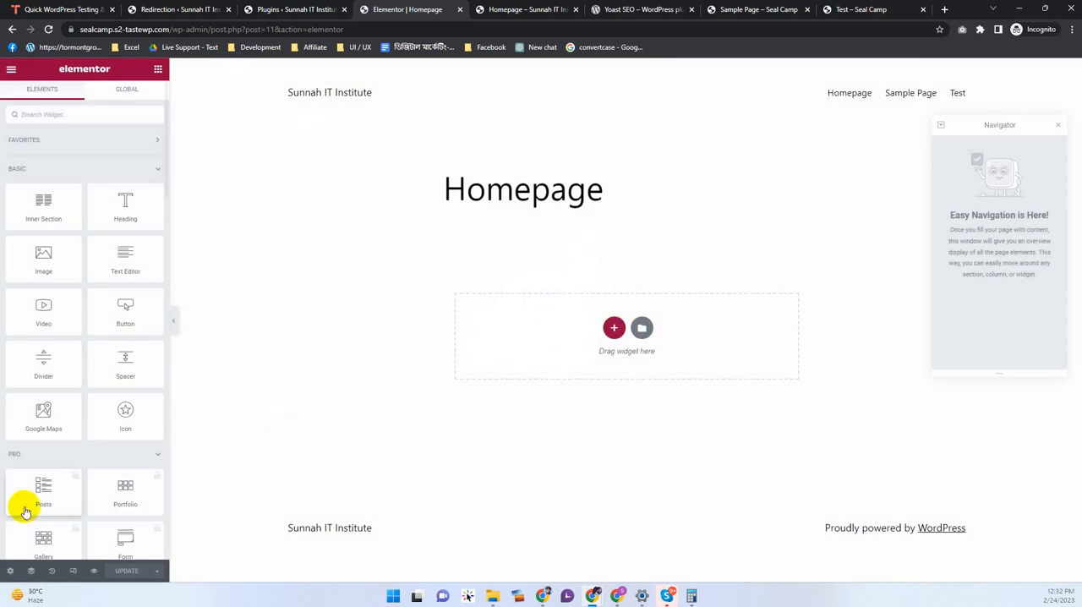
click(8, 571)
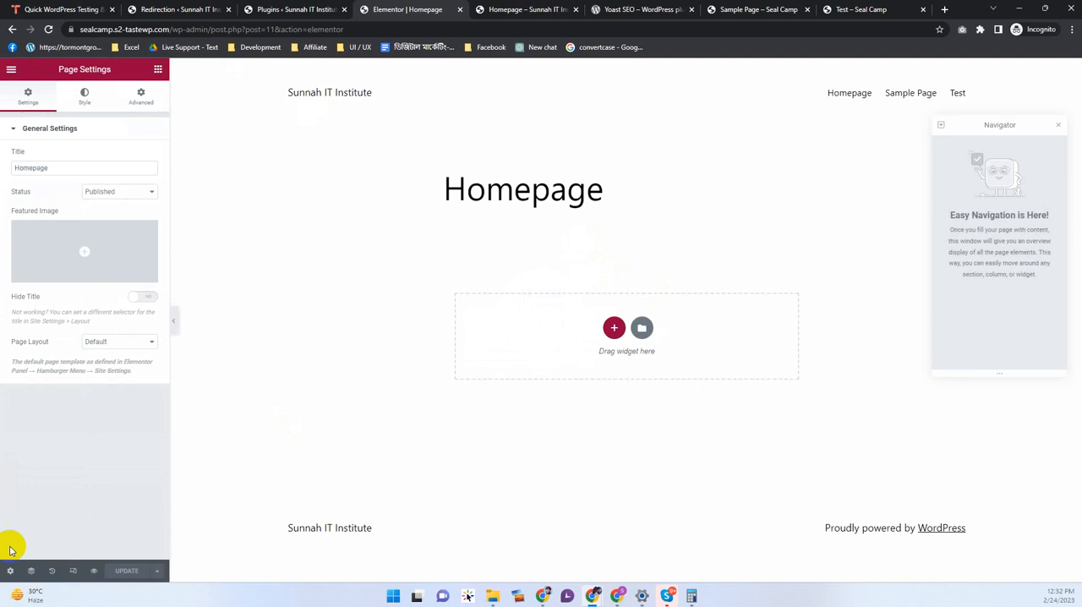
click(123, 348)
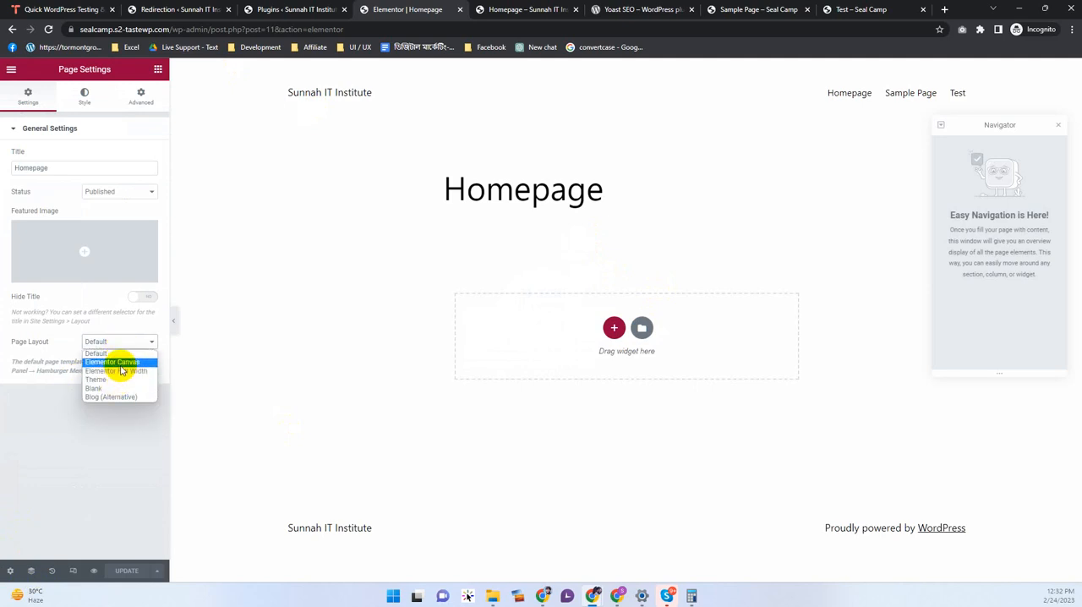
click(119, 362)
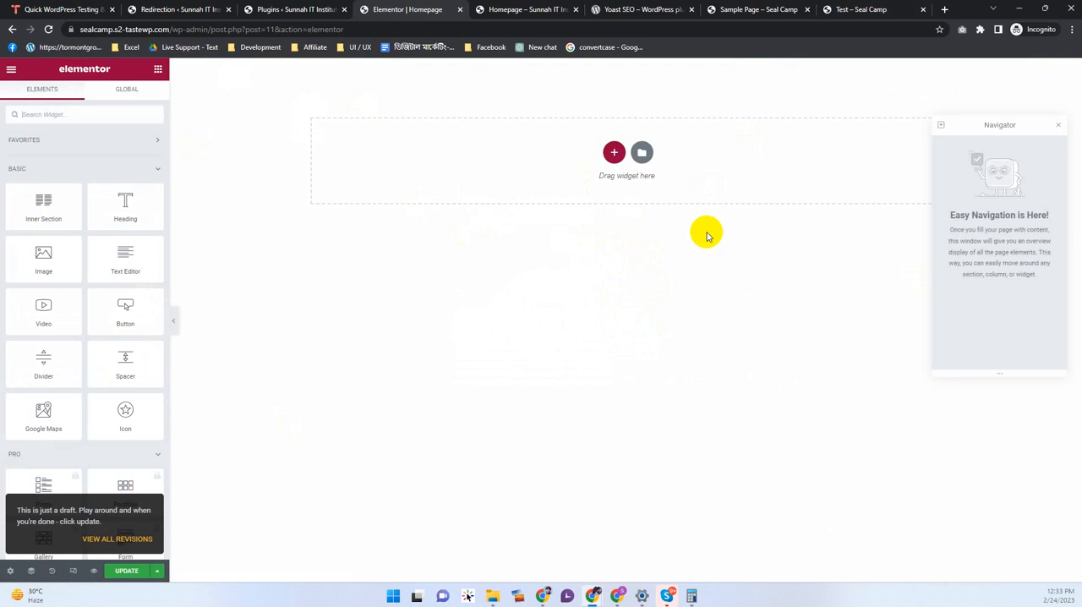
click(118, 569)
Step: Reload the live Homepage to check how the updated layout displays
click(505, 12)
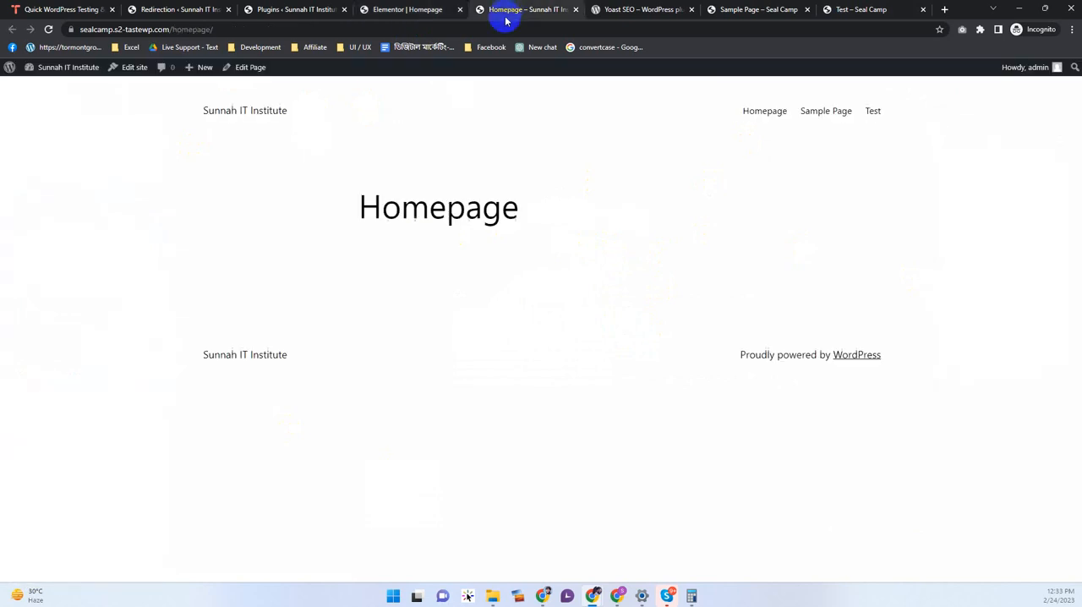
click(495, 28)
key(Return)
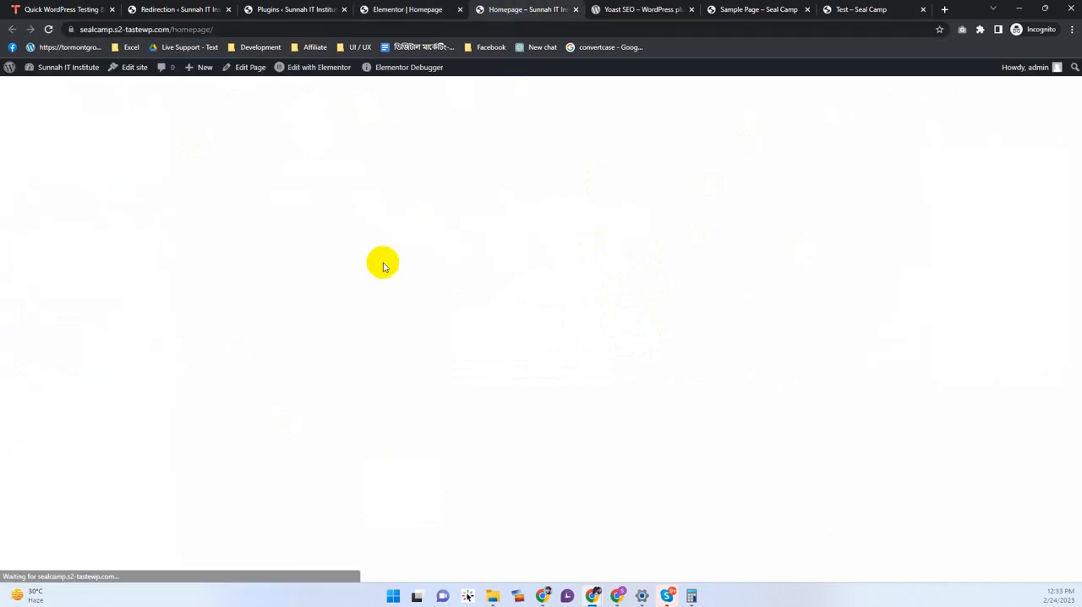
Step: Add a new section with two equal columns to the Homepage in Elementor
click(396, 9)
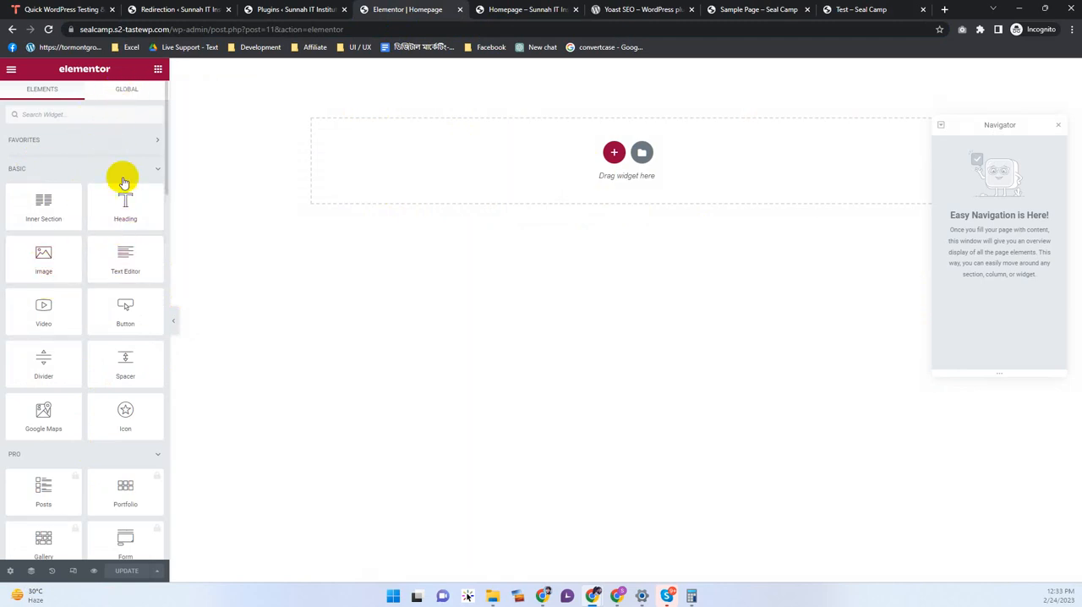
drag(67, 210, 357, 167)
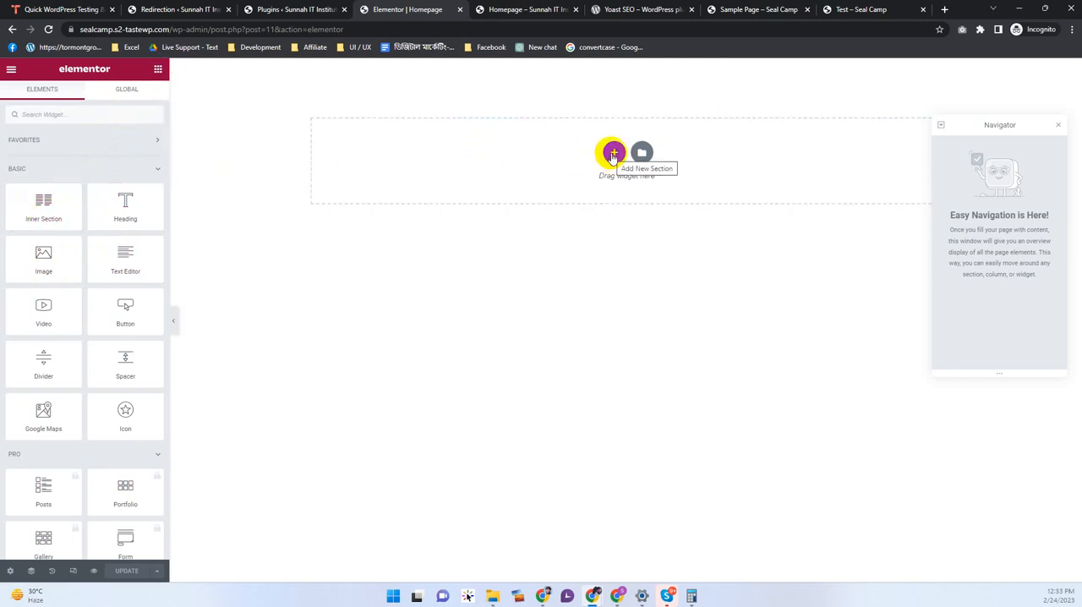
click(613, 155)
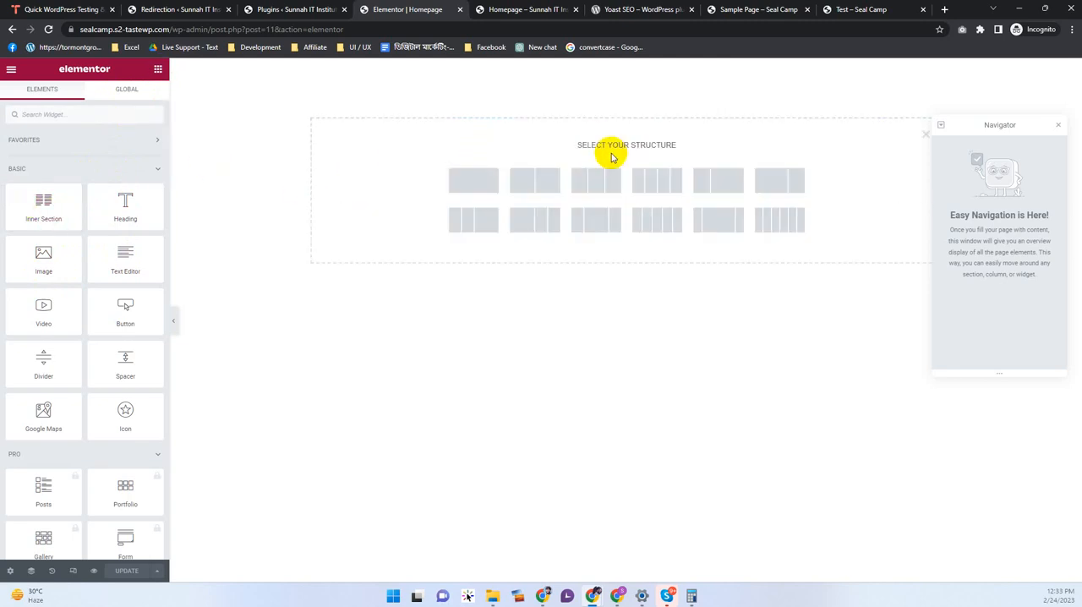
click(545, 192)
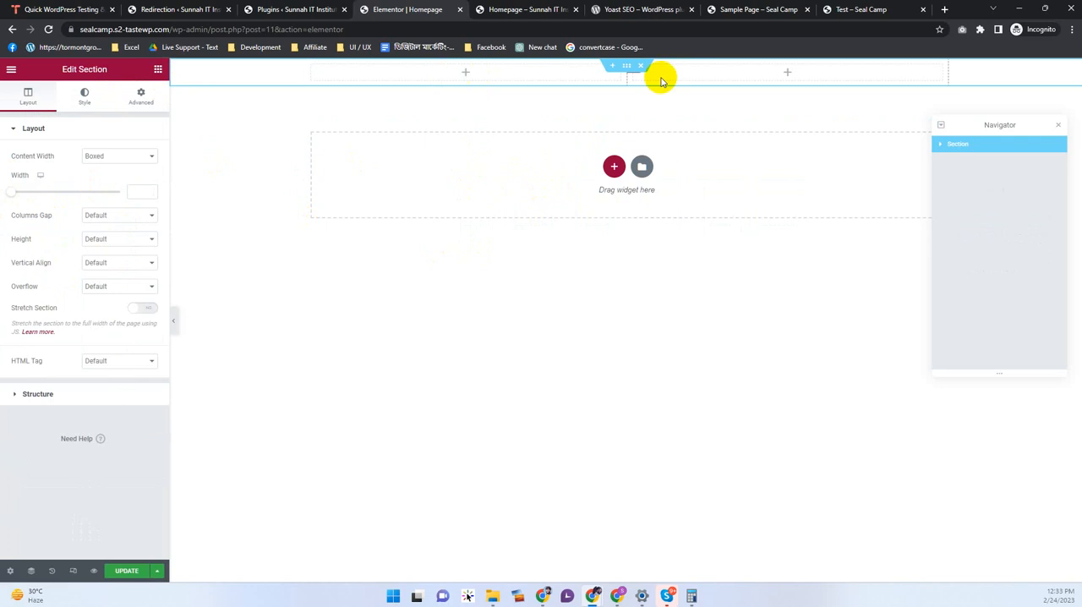
Step: Add a Text Editor widget to each of the section's two columns and check the live Homepage
click(157, 68)
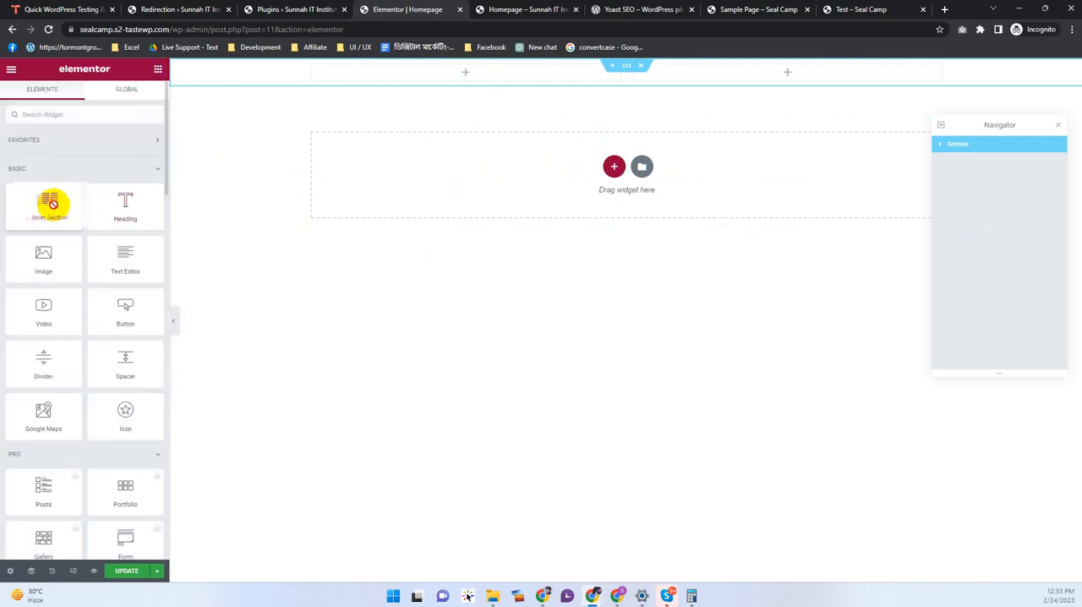
drag(124, 253, 419, 86)
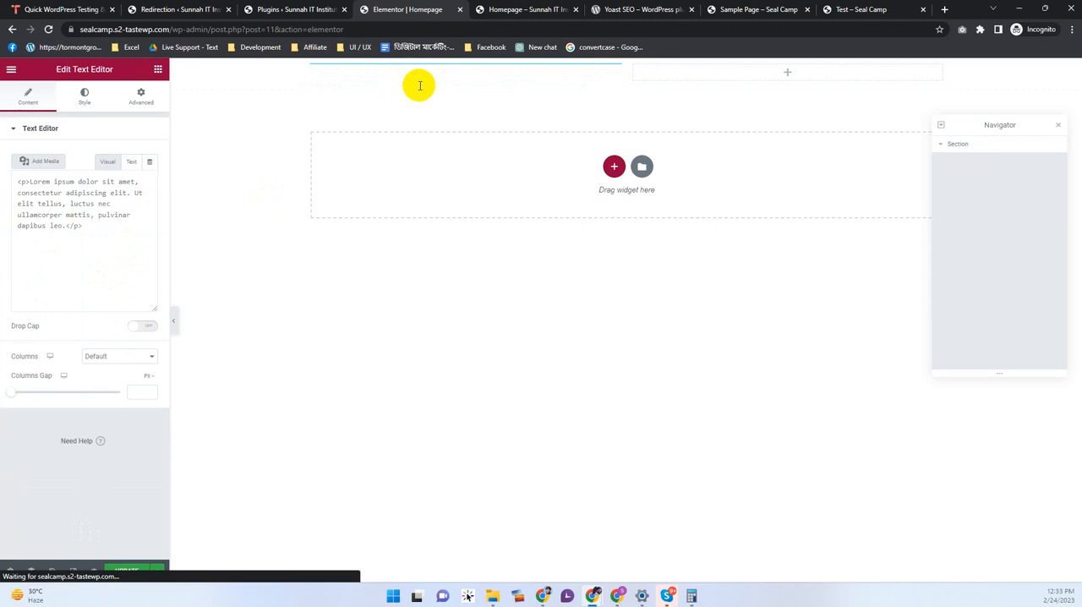
click(157, 69)
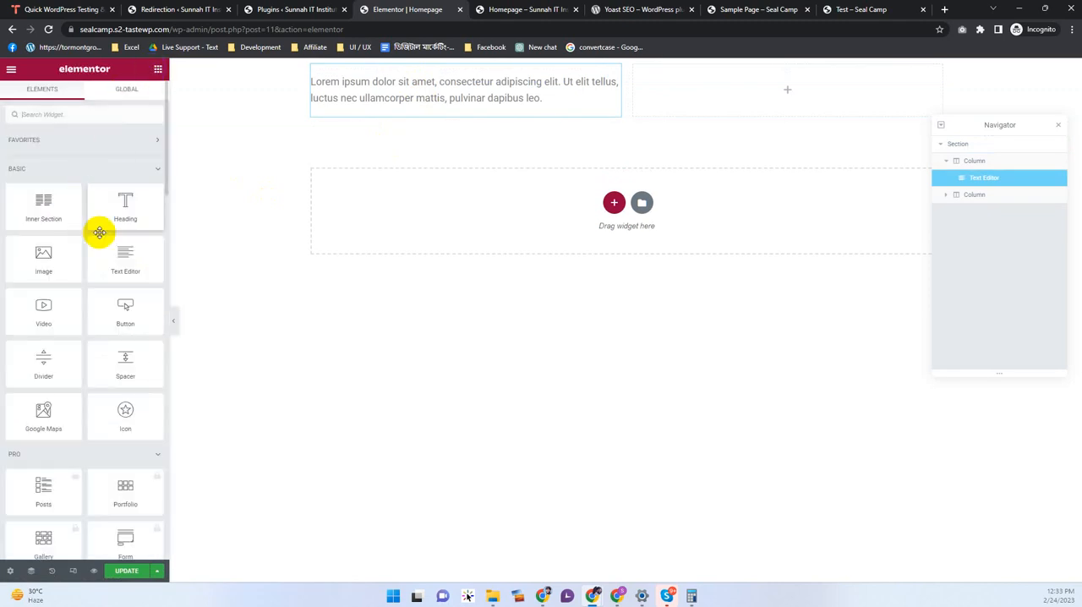
drag(113, 264, 836, 89)
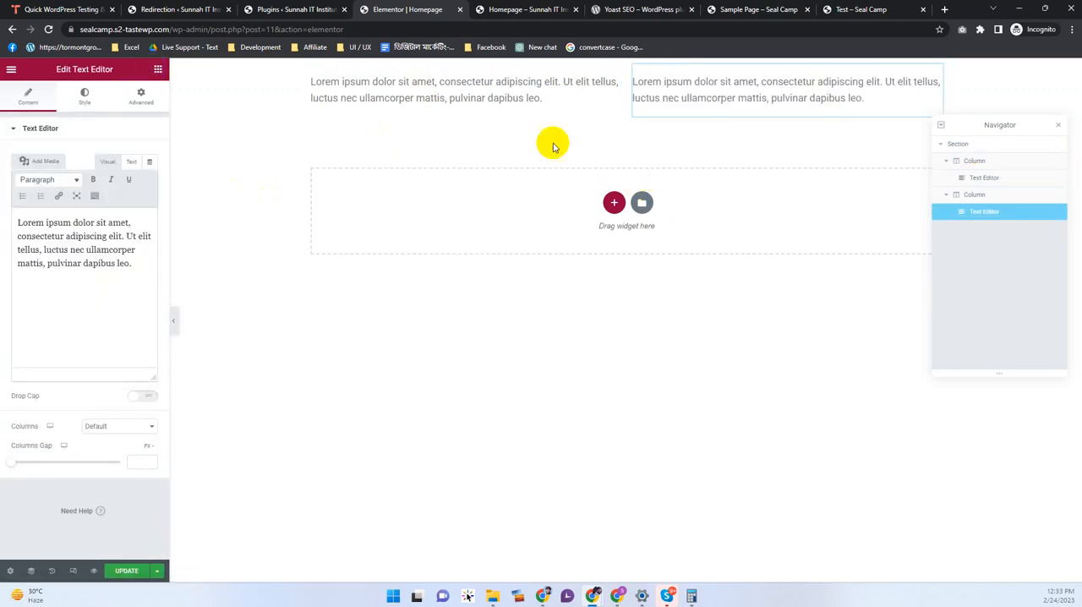
click(510, 6)
right_click(307, 157)
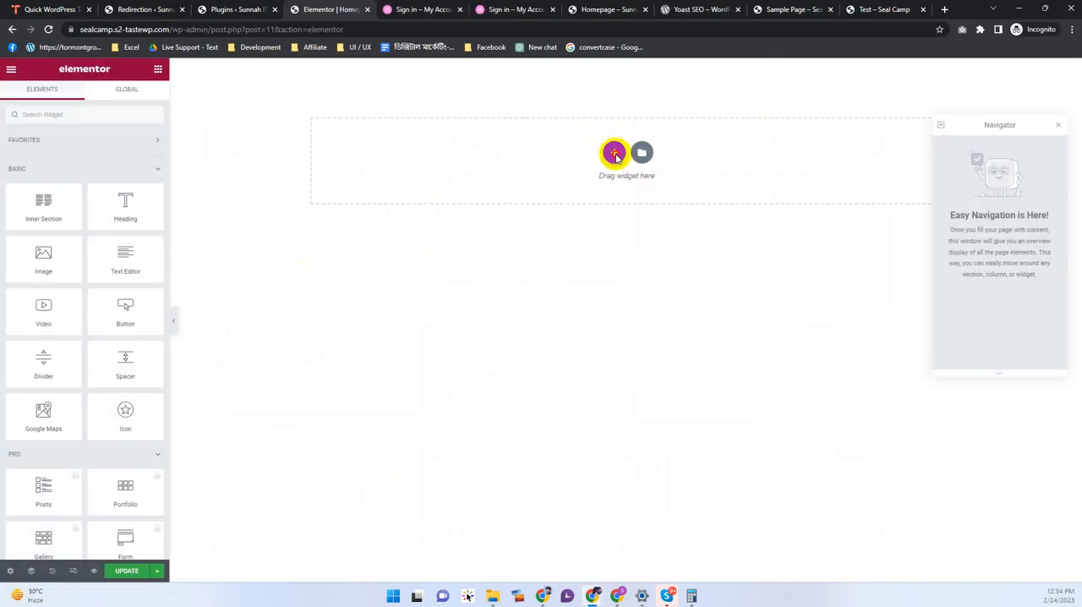
Step: Look over the Basic and Pro widgets and add a section with two equal columns to the empty page
click(615, 153)
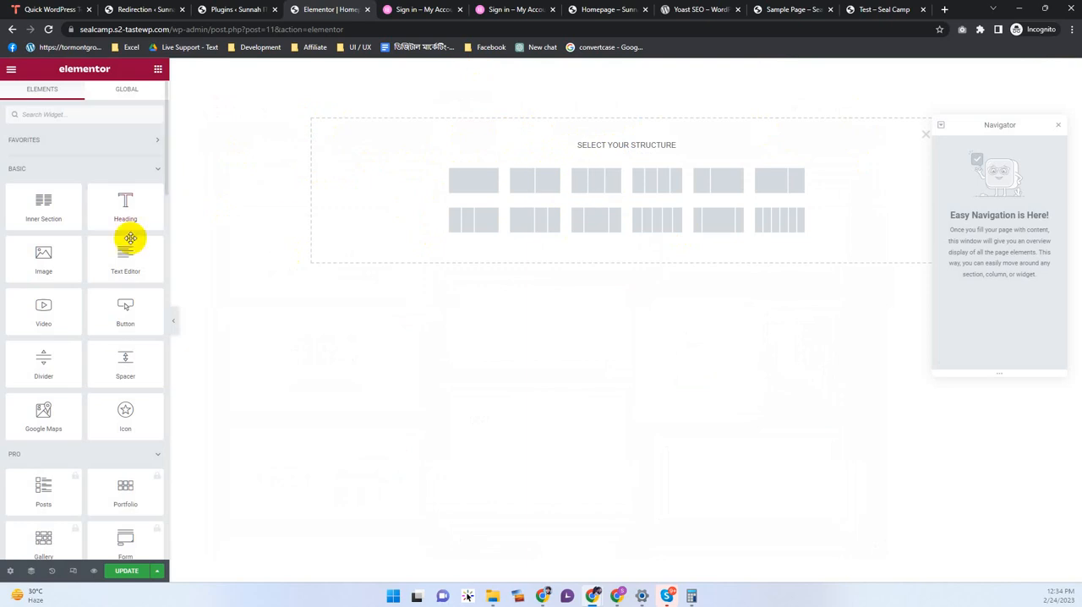
scroll(140, 304, down, 4)
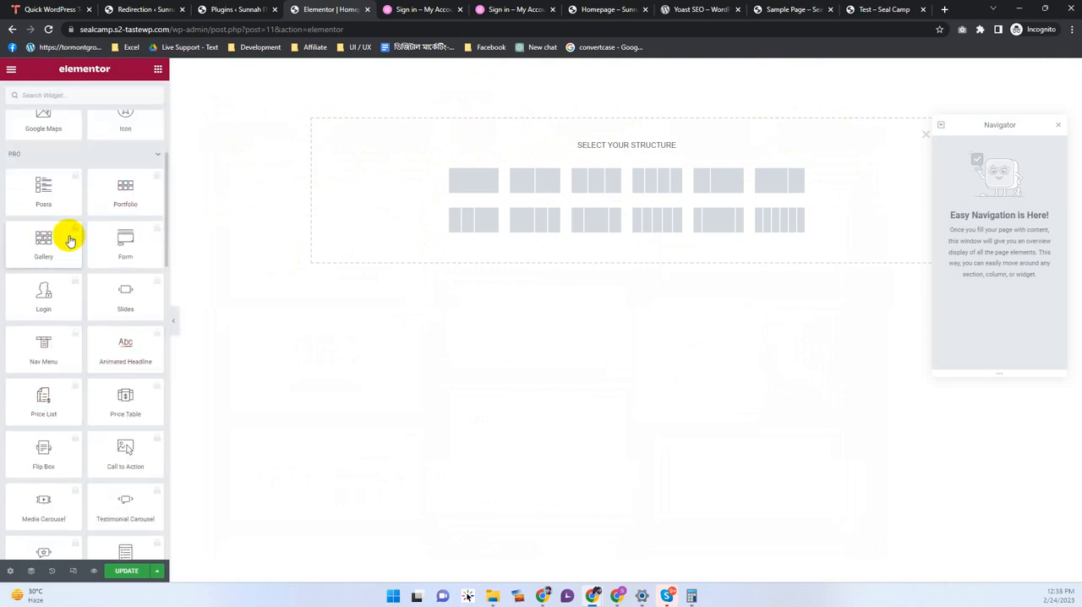
scroll(63, 245, up, 3)
scroll(101, 333, up, 1)
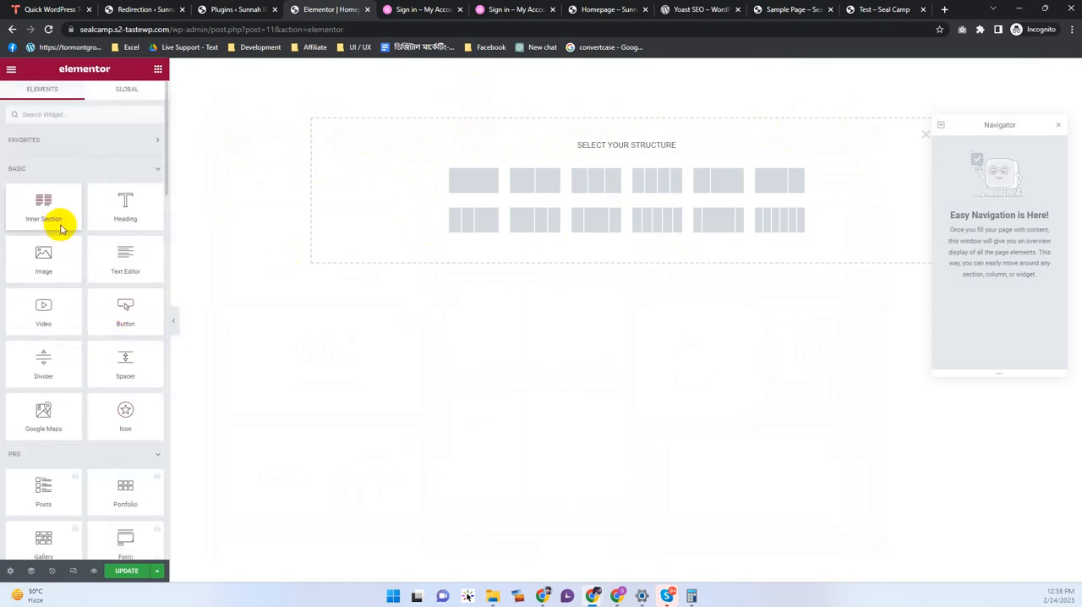
click(32, 489)
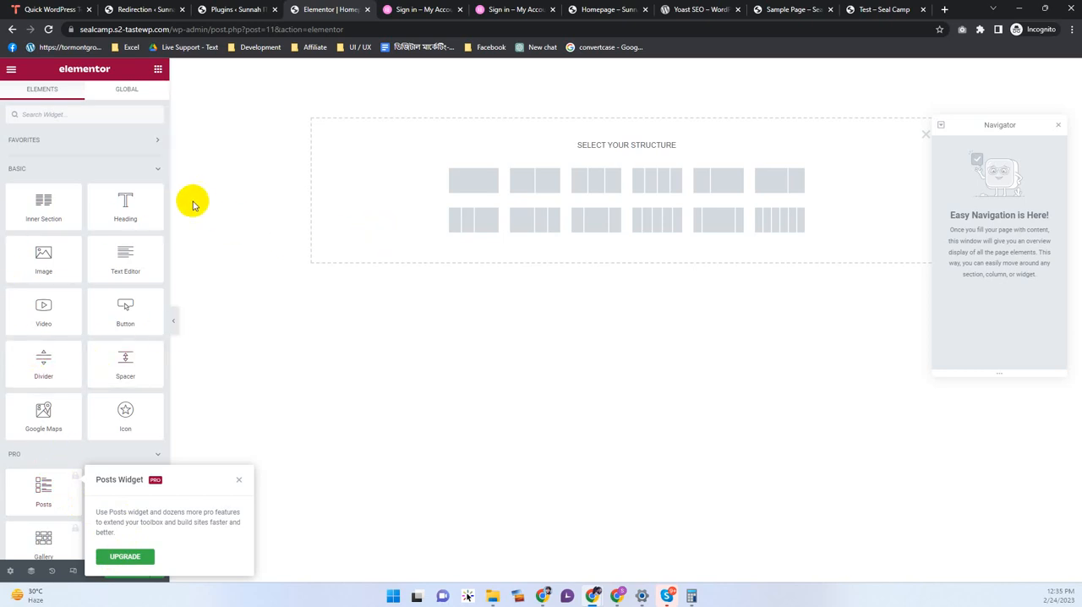
click(548, 192)
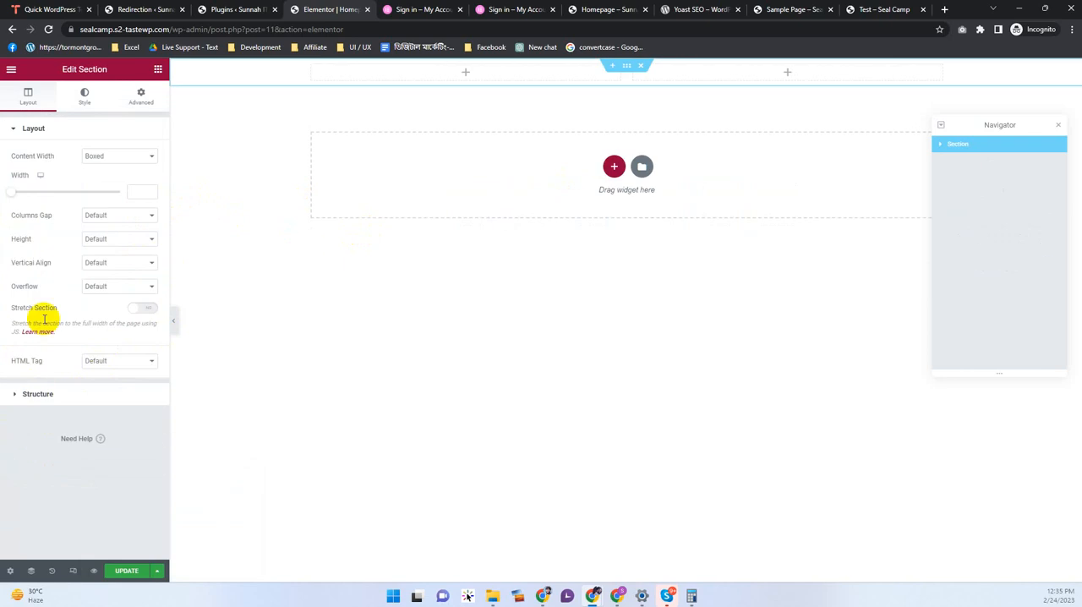
Step: Add a Heading widget to the section's first column and set its text color to a pinkish red
click(158, 69)
drag(138, 195, 414, 73)
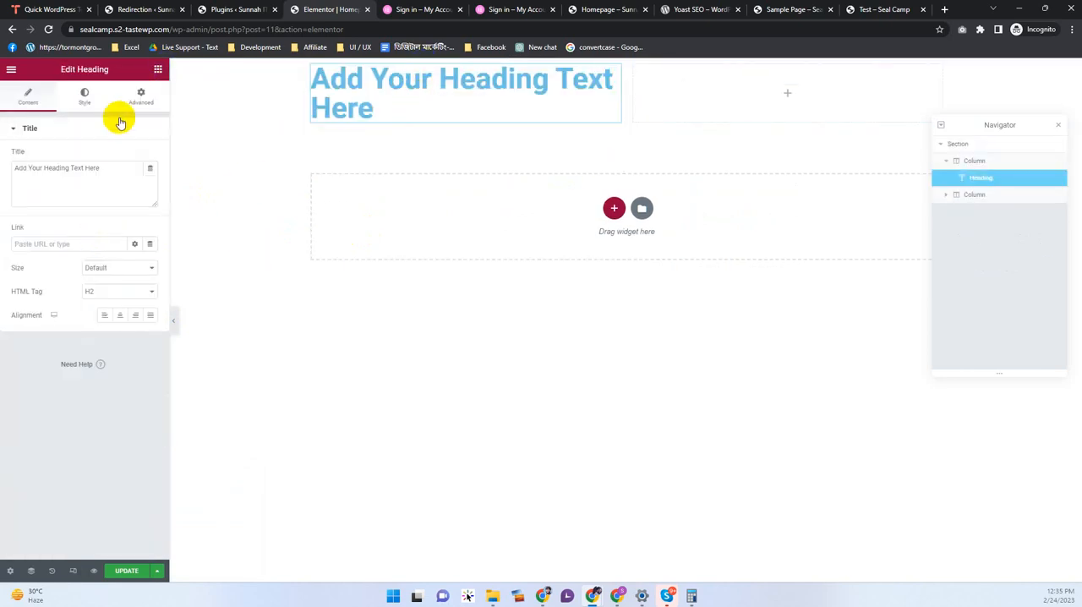
click(84, 96)
click(149, 156)
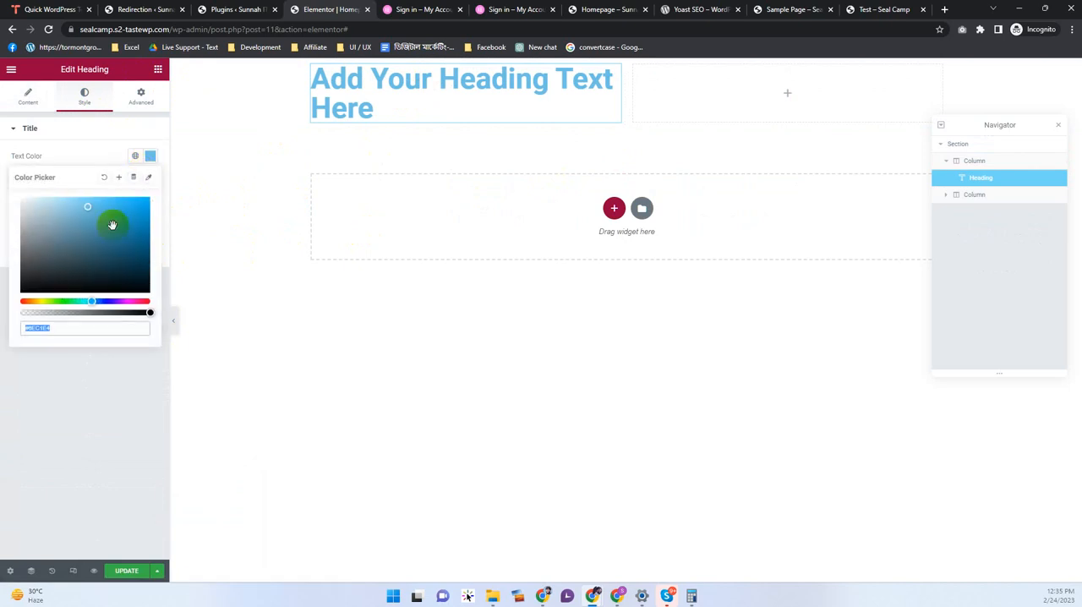
drag(113, 224, 143, 304)
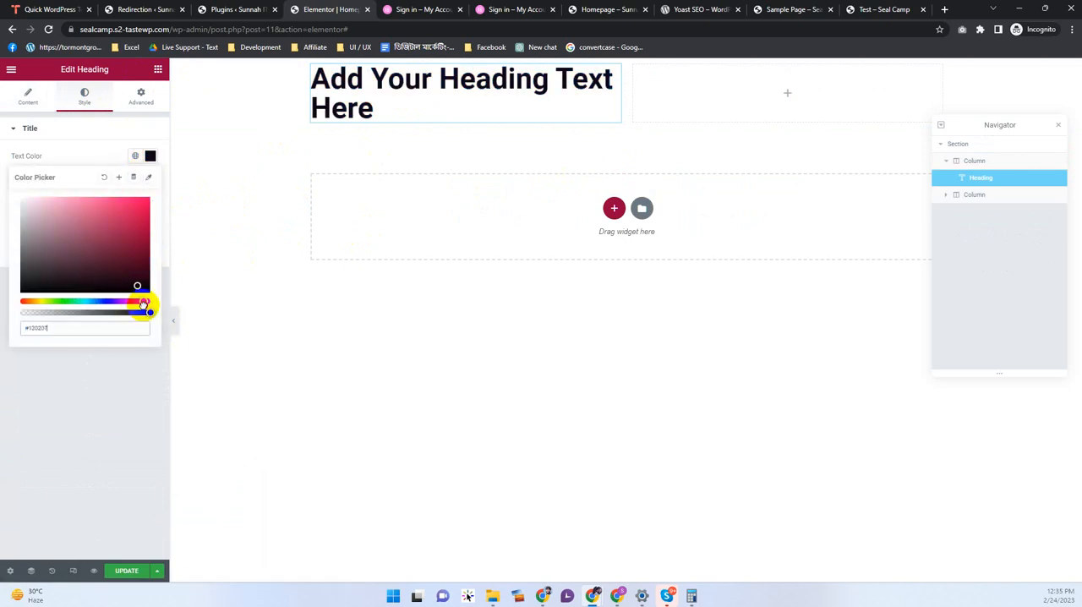
click(128, 204)
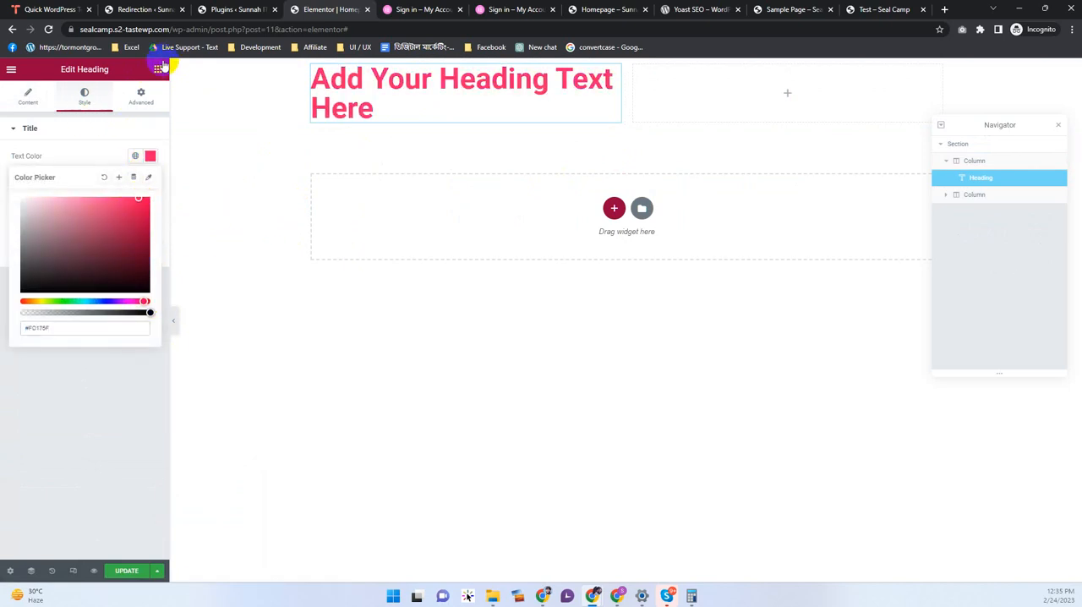
Step: Set the heading's typography to the Manrope font family with 500 (Medium) weight
click(160, 68)
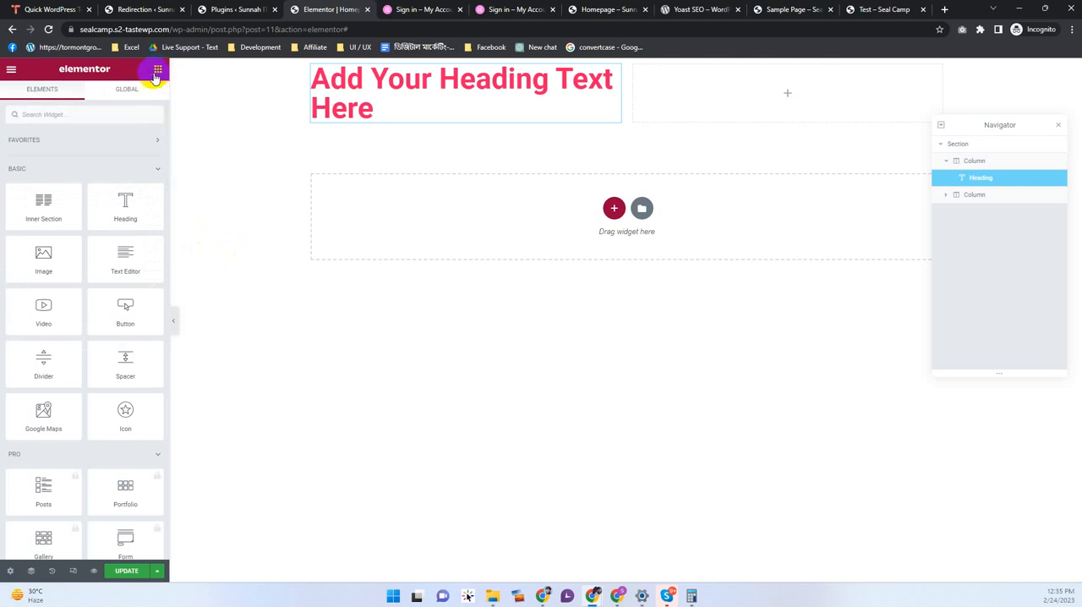
click(427, 92)
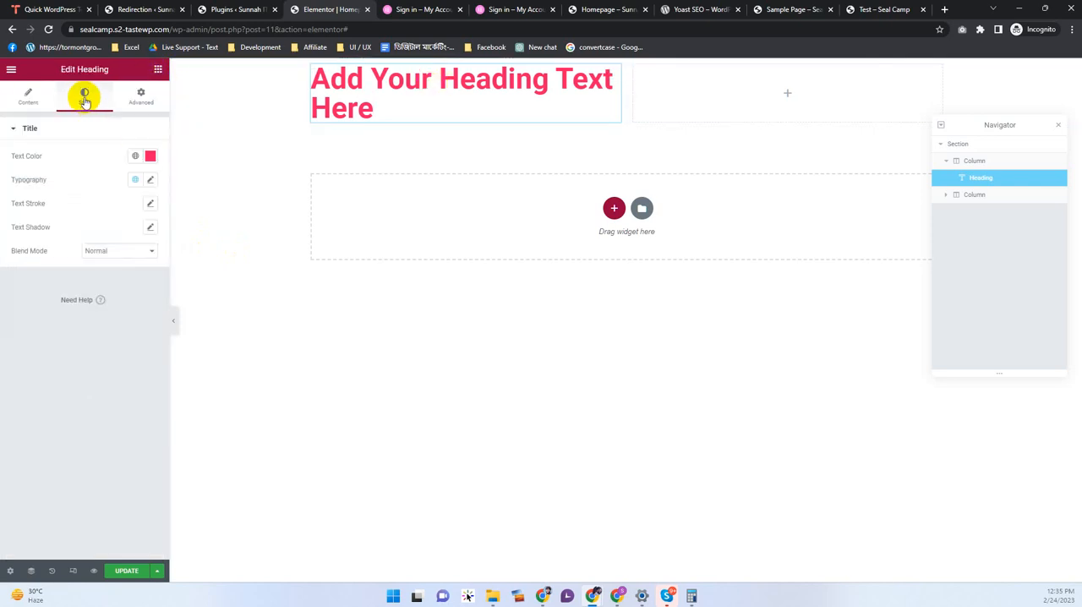
click(151, 181)
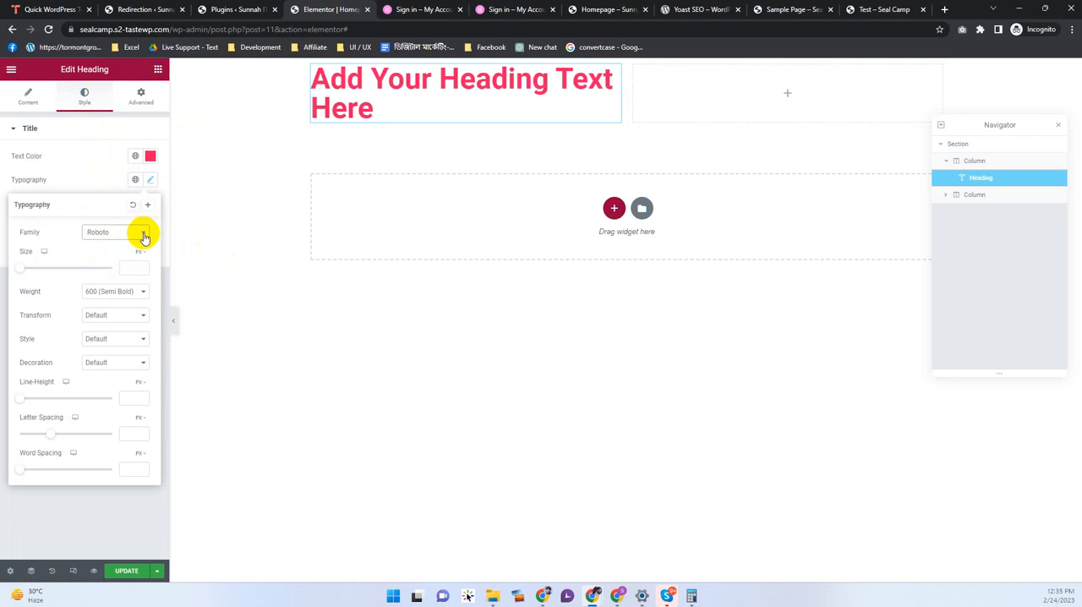
click(144, 235)
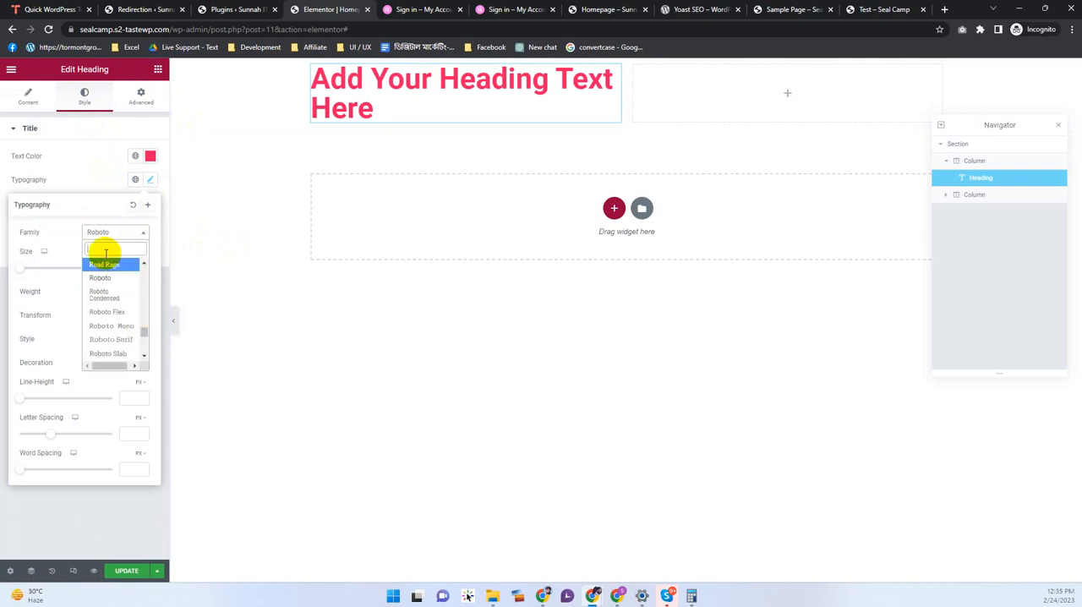
text(Manrop)
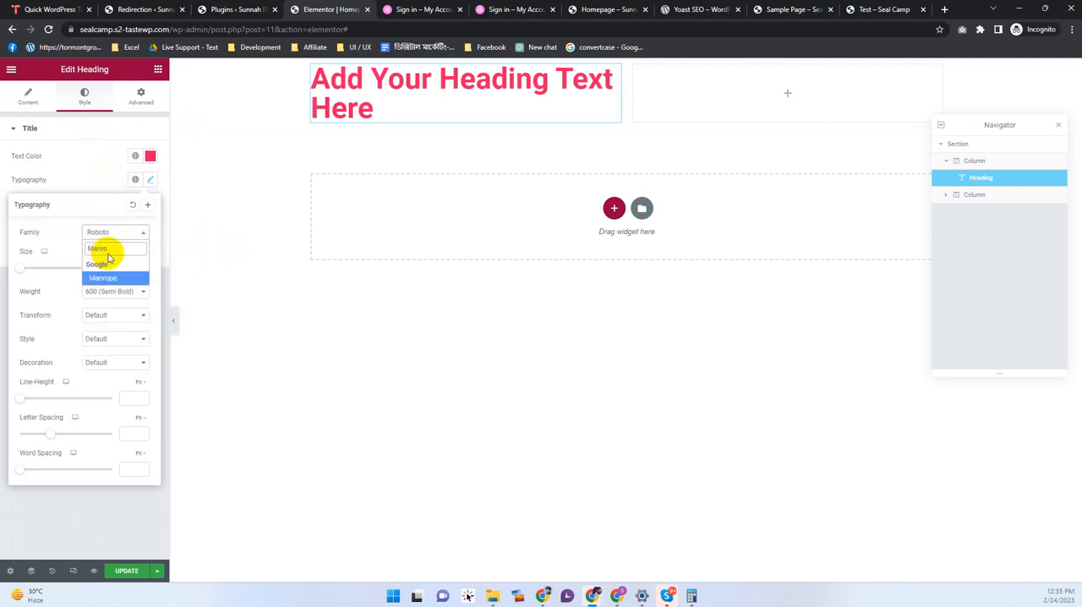
click(117, 279)
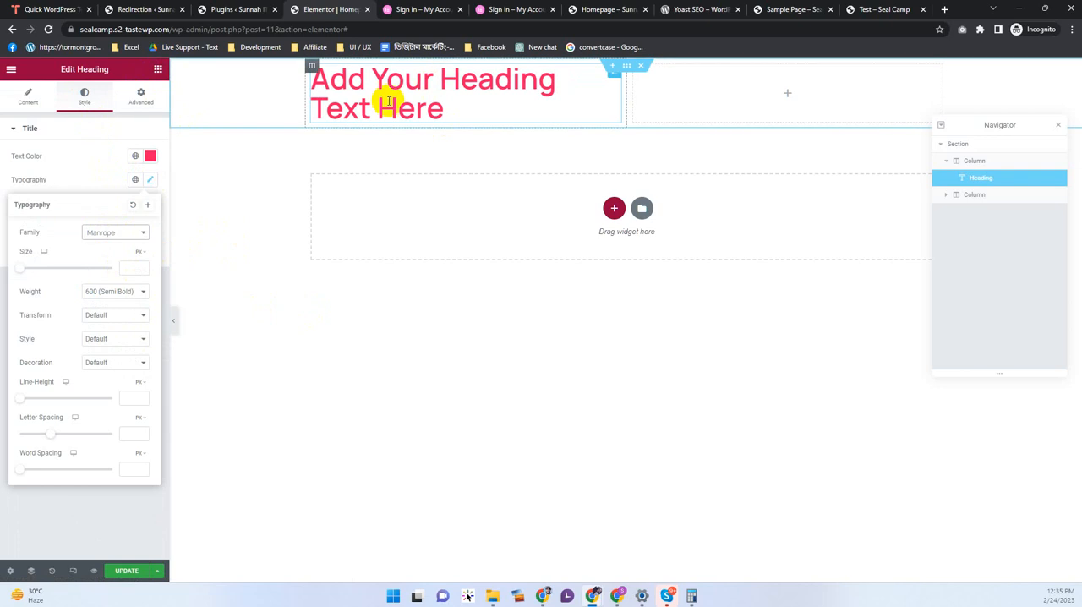
click(113, 290)
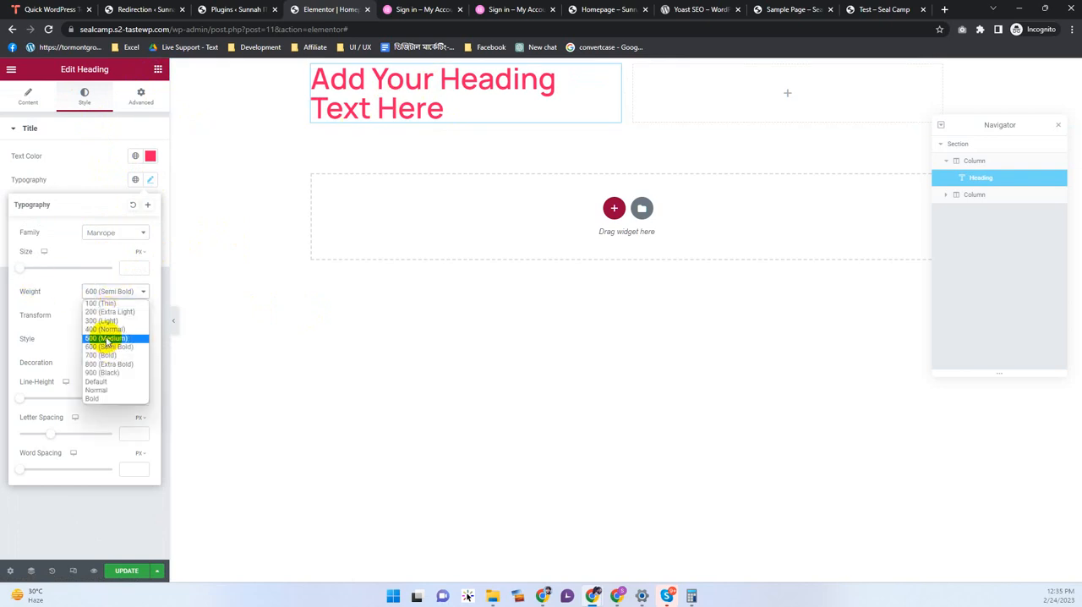
click(107, 338)
click(336, 309)
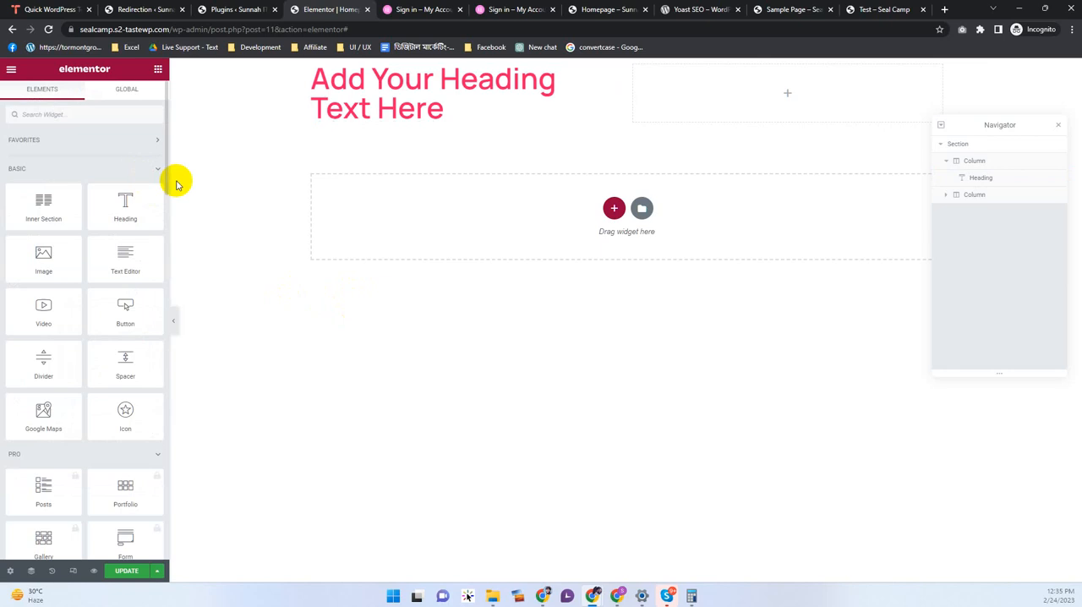
Step: Add a Text Editor widget below the heading in the first column
click(131, 90)
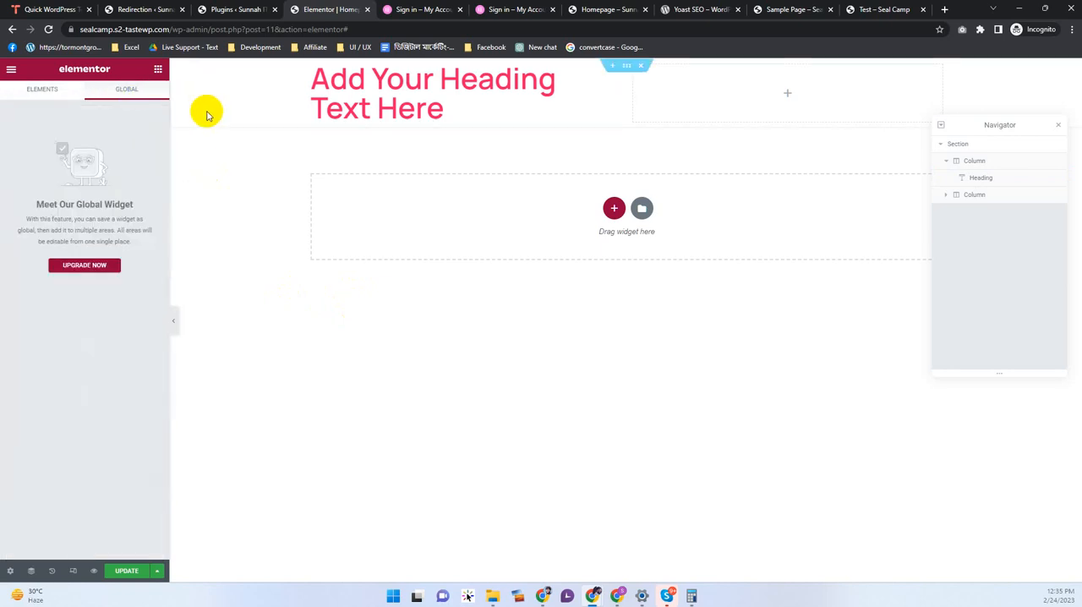
click(49, 88)
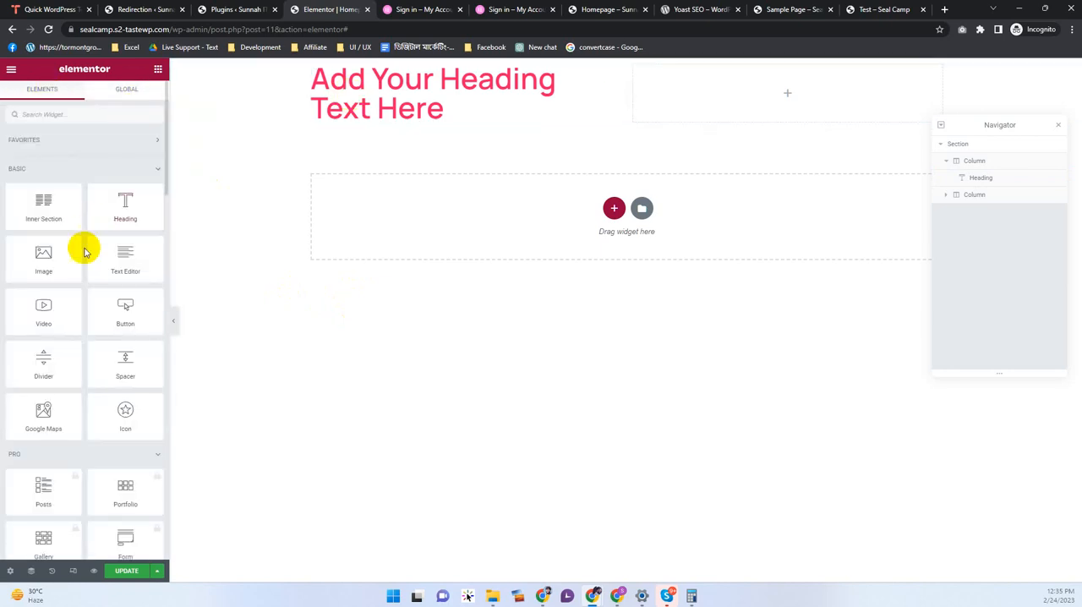
drag(128, 261, 372, 123)
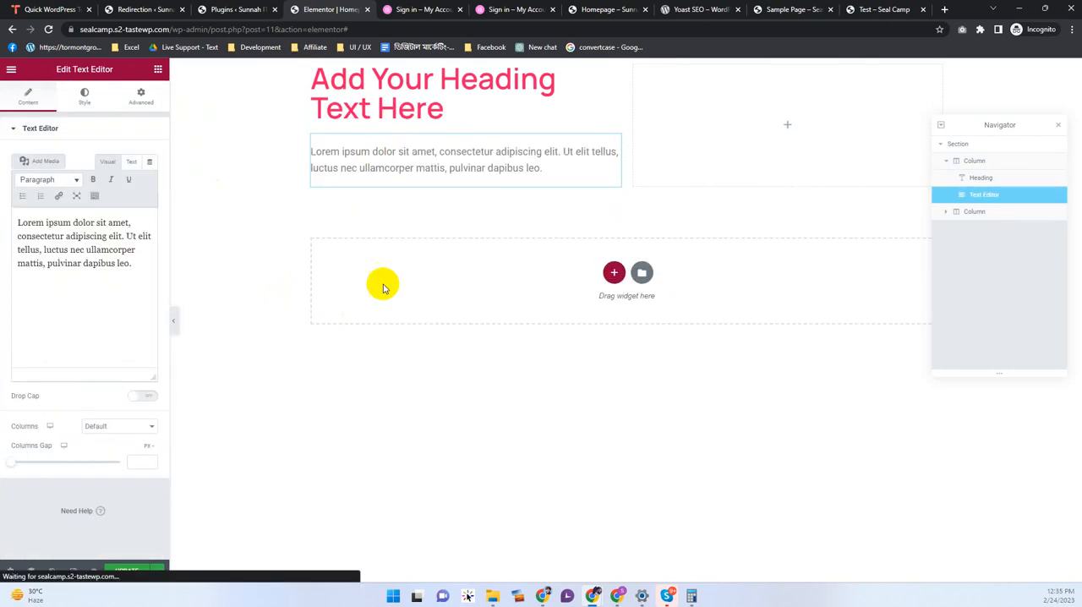
Step: Edit the section's padding with the values unlinked, setting the top and bottom to 60 px
right_click(243, 78)
click(267, 87)
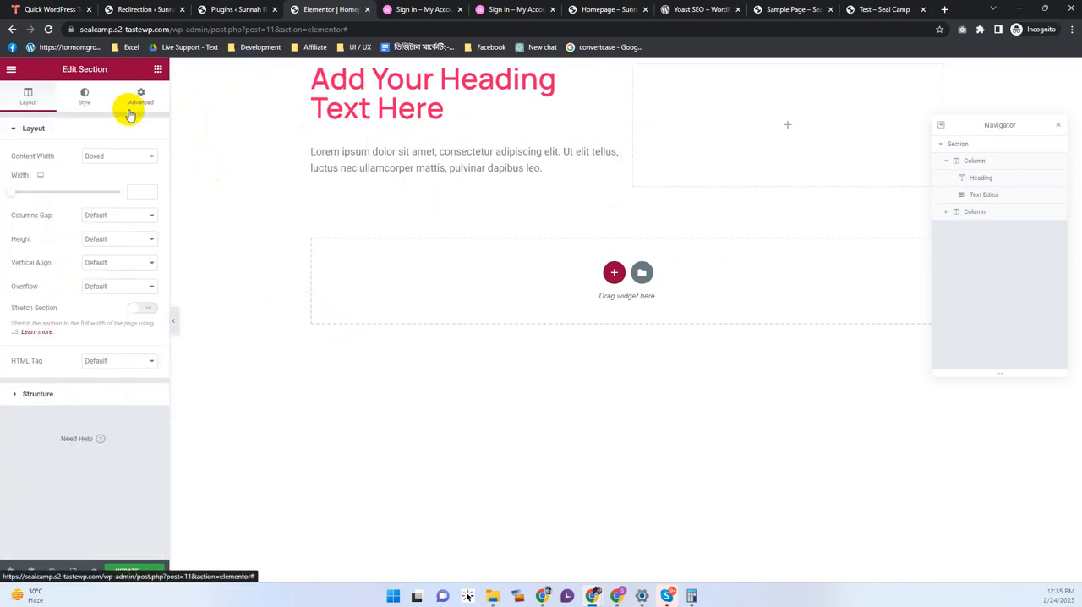
click(138, 102)
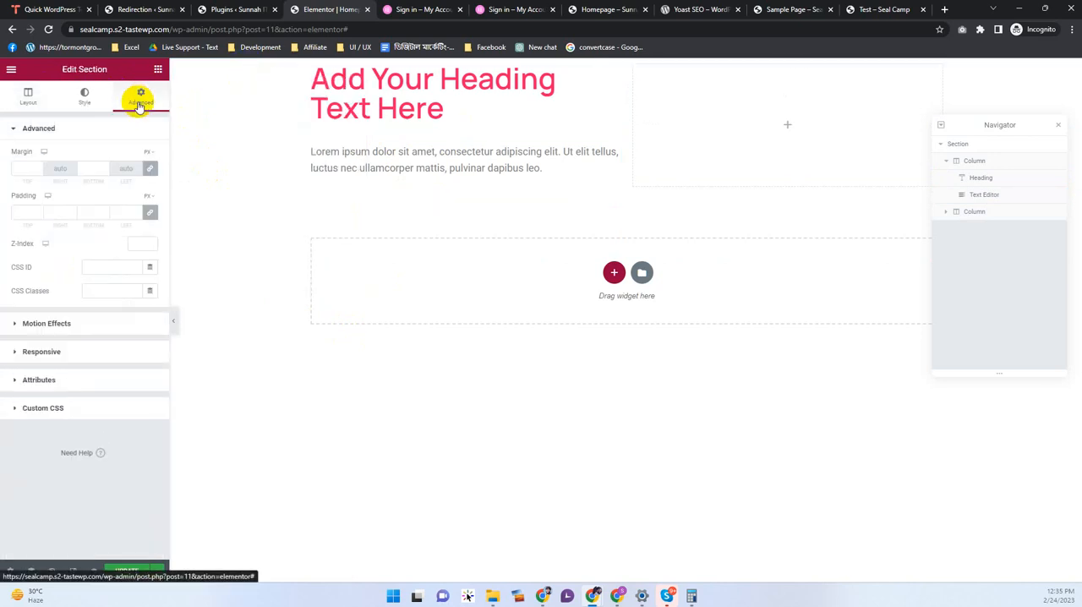
click(149, 212)
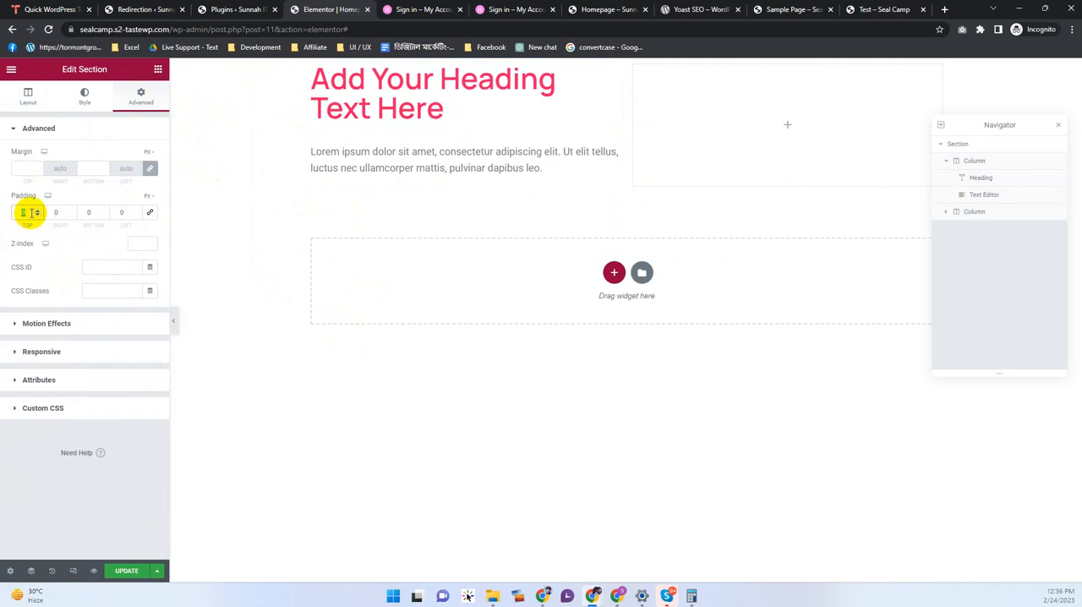
click(30, 212)
text(620)
key(BackSpace)
key(BackSpace)
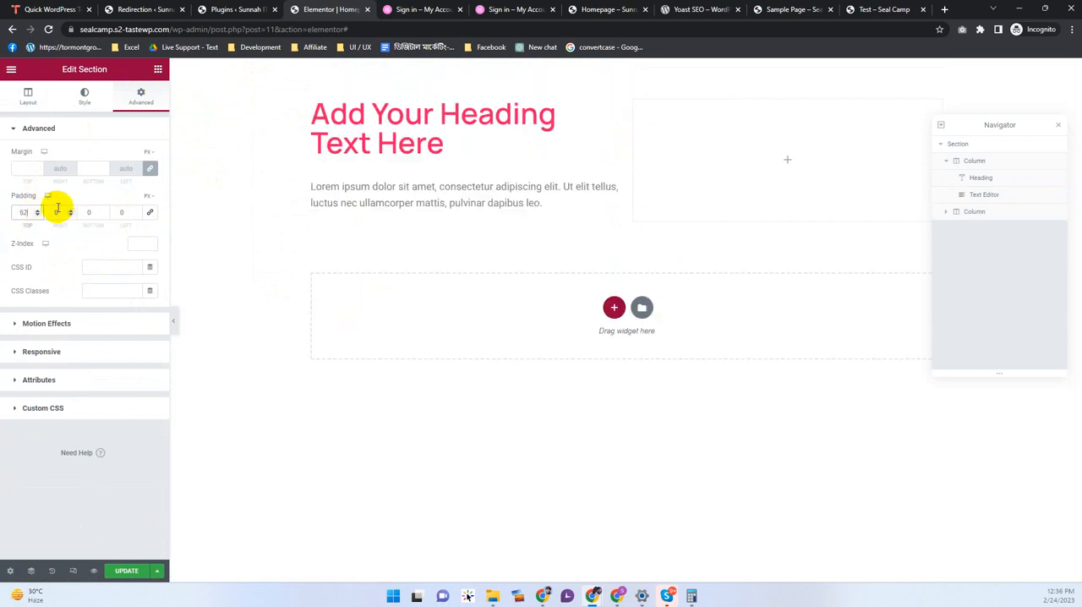
text(0)
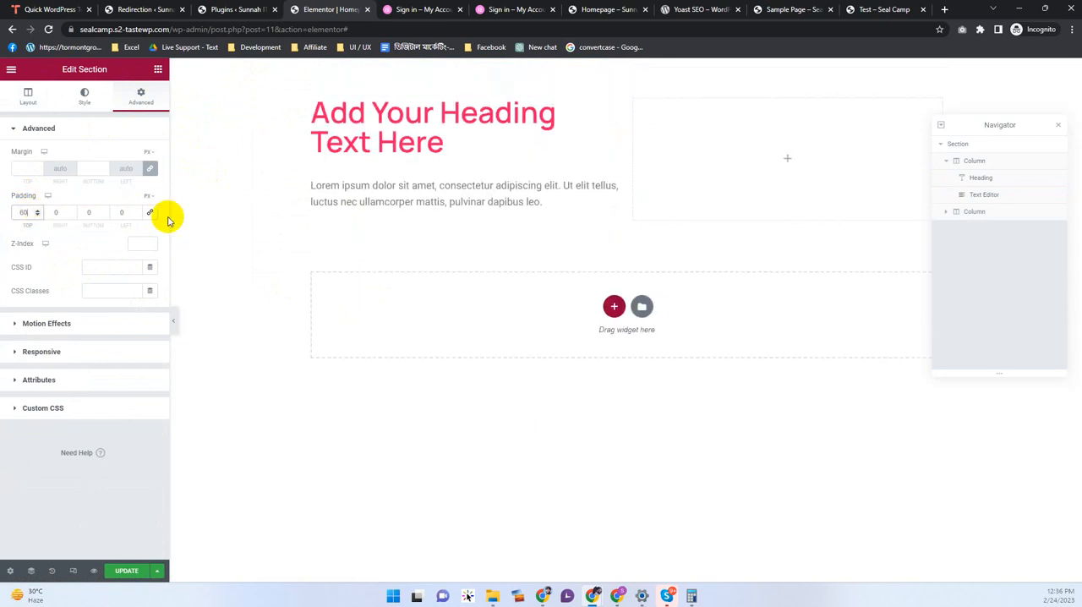
click(95, 212)
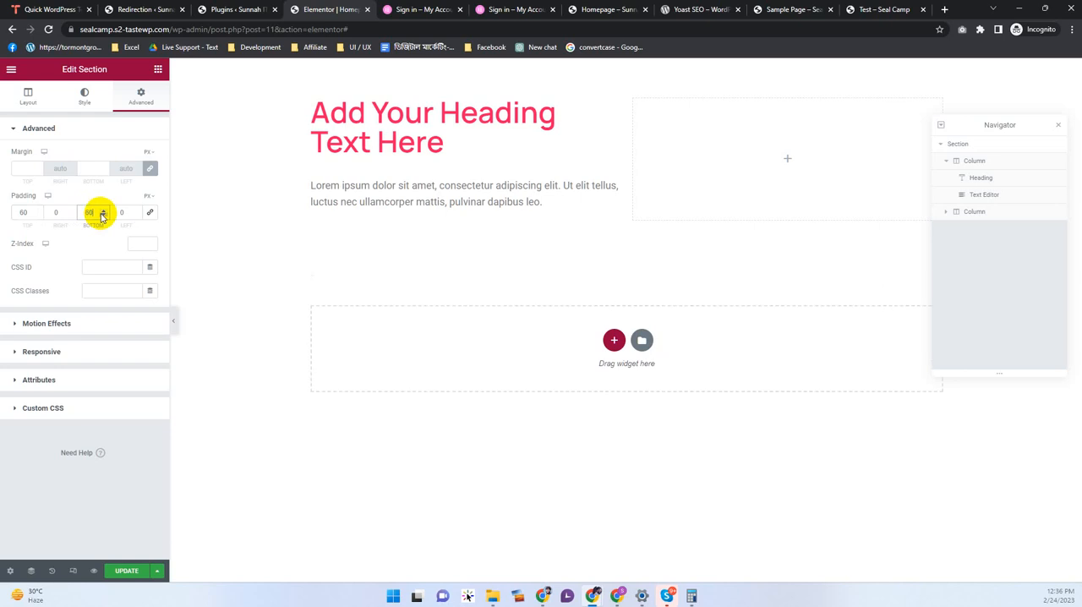
text(60)
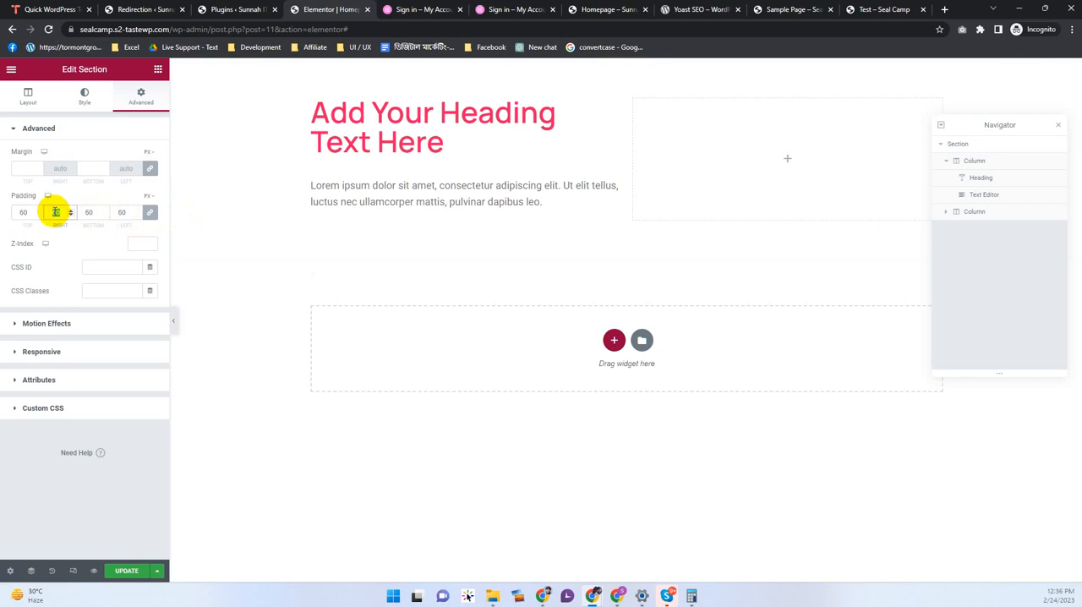
Step: Reset the section's linked padding to 0, unlink the values, and set only the top and bottom padding to 60 px
text(0)
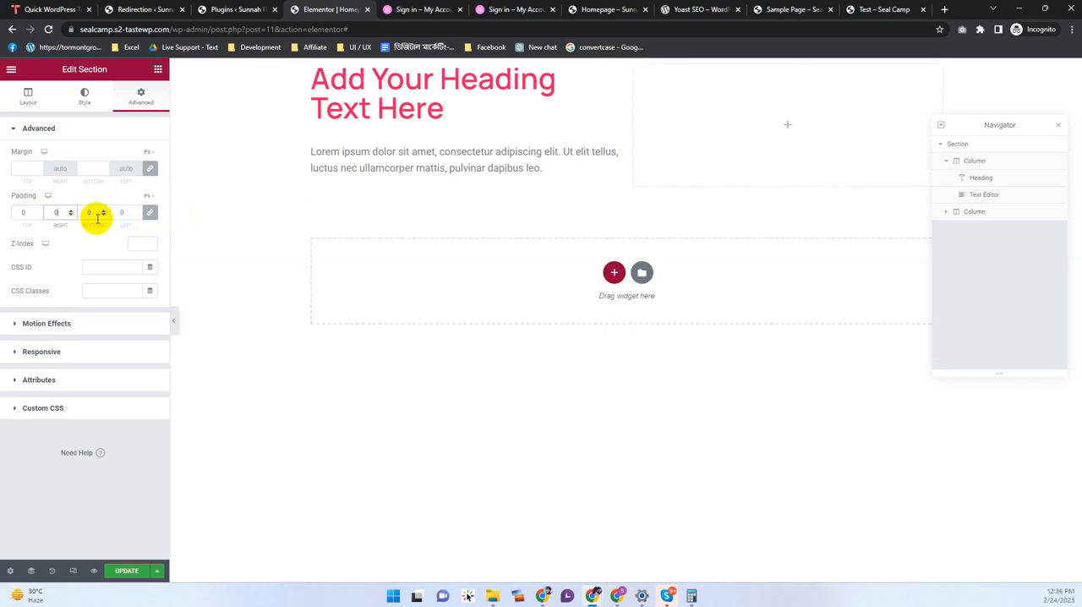
click(149, 216)
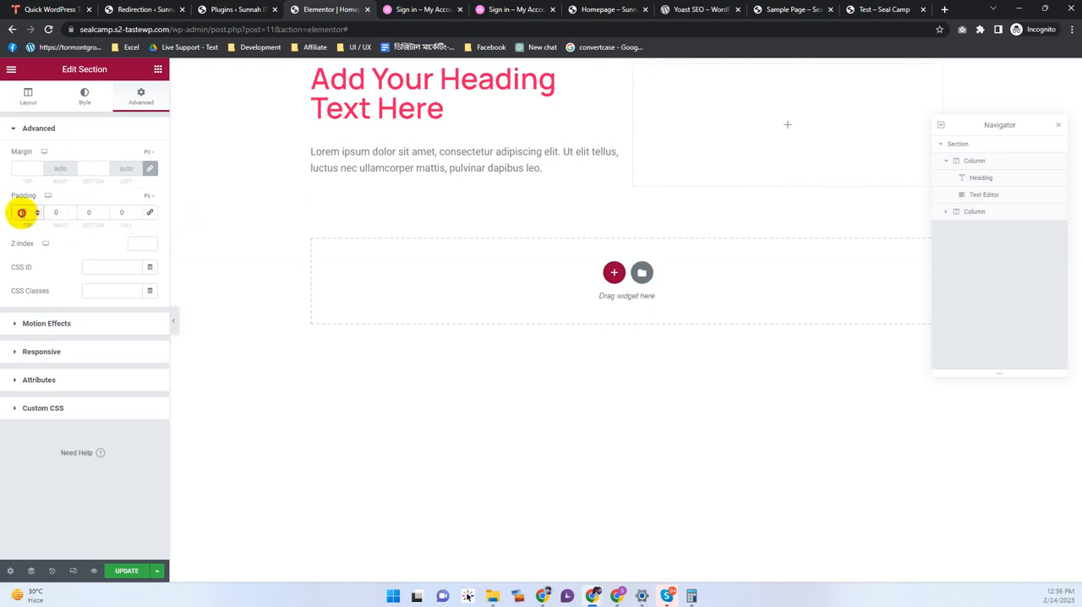
text(60)
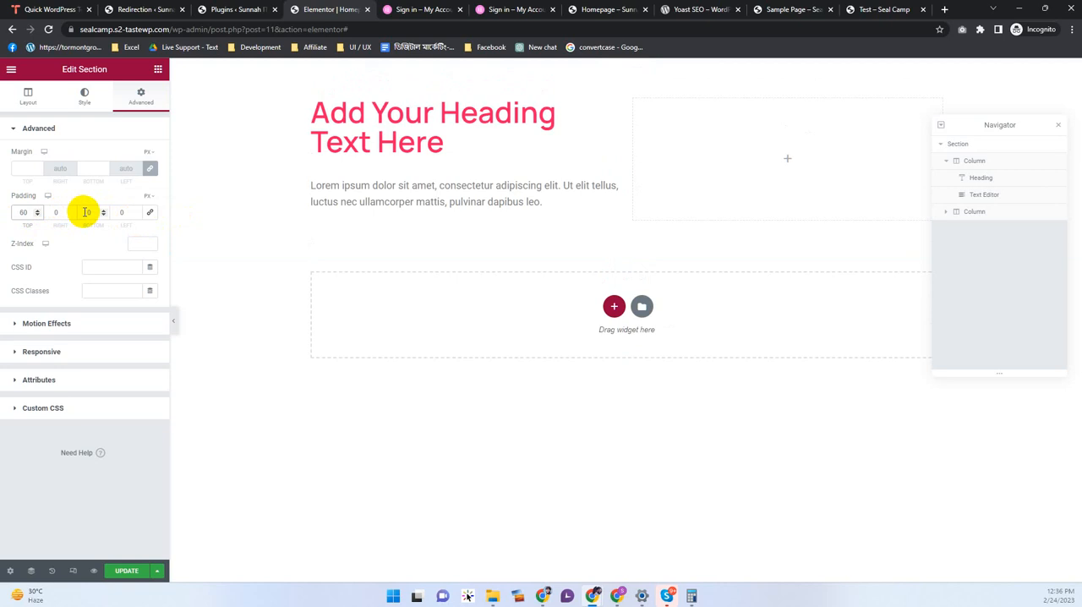
click(102, 216)
text(60)
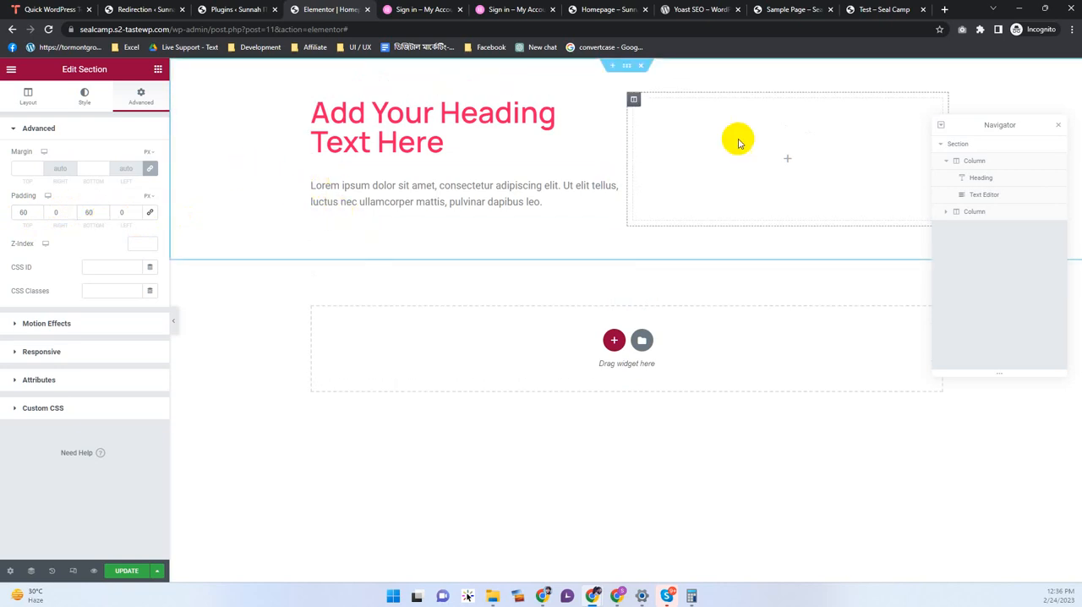
Step: Add an Image widget to the section's empty second column
click(787, 159)
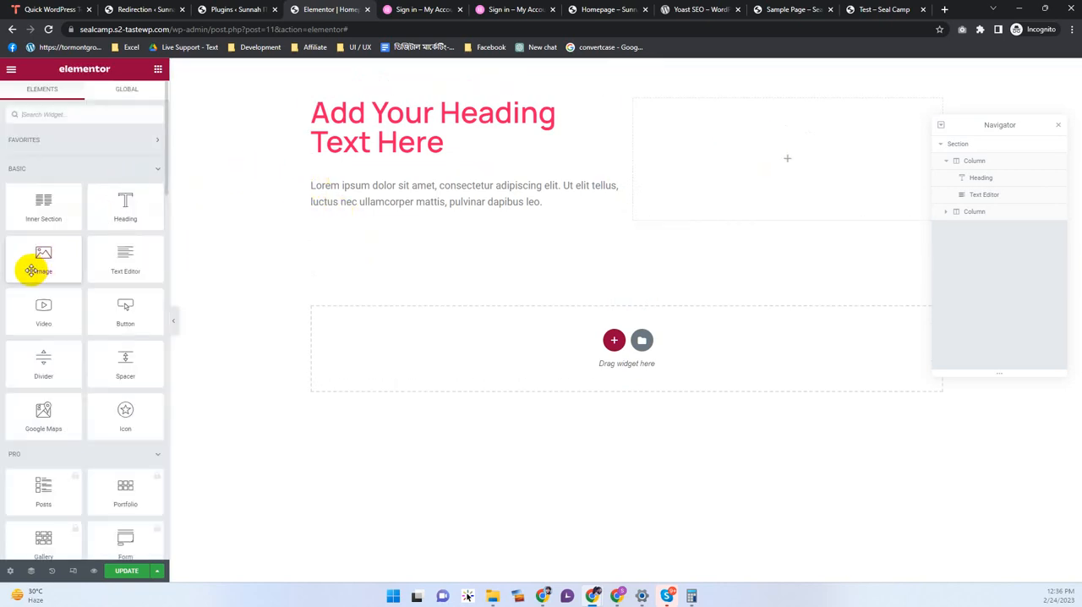
drag(34, 268, 782, 165)
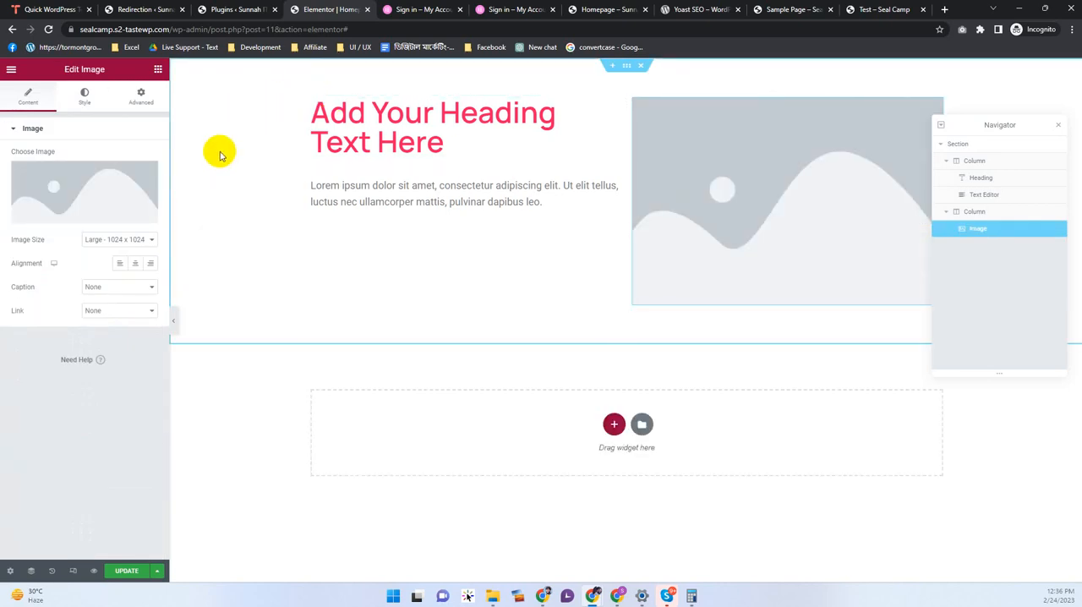
Step: Edit the section's layout and set its vertical alignment to Middle
right_click(254, 114)
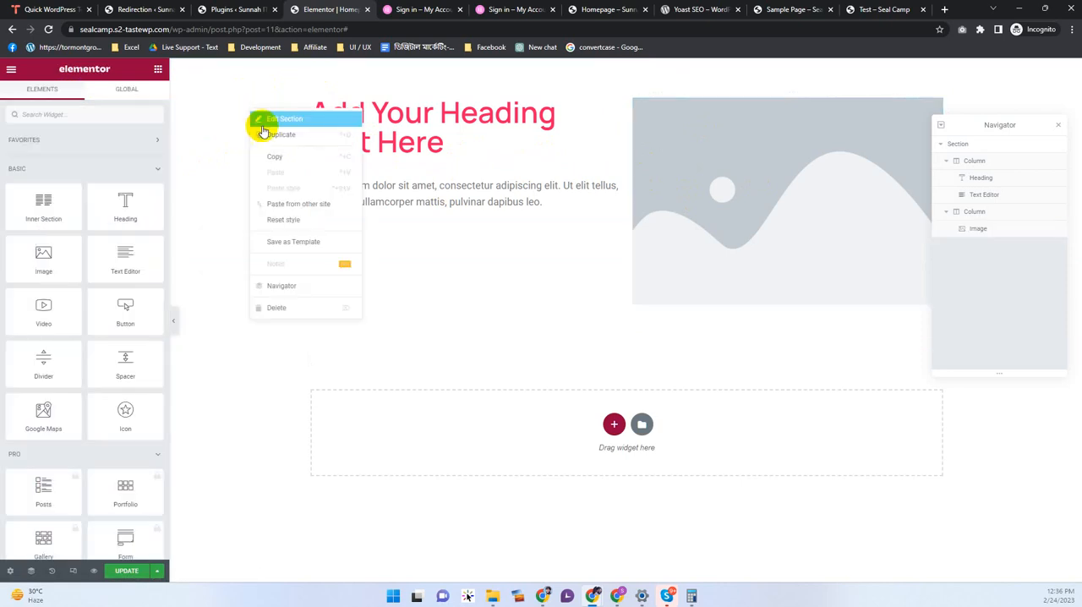
click(260, 131)
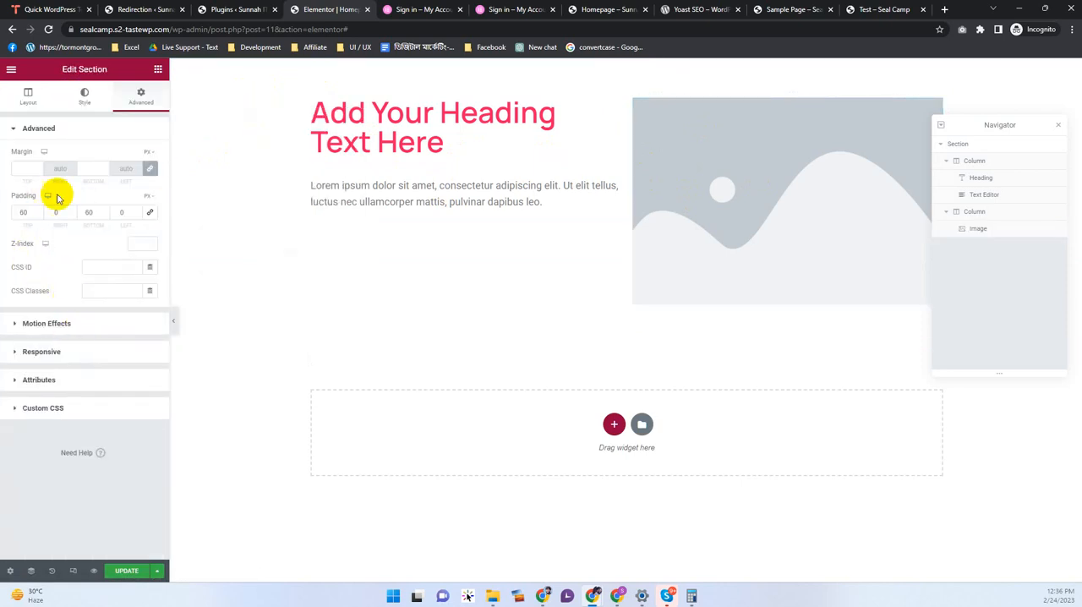
click(29, 93)
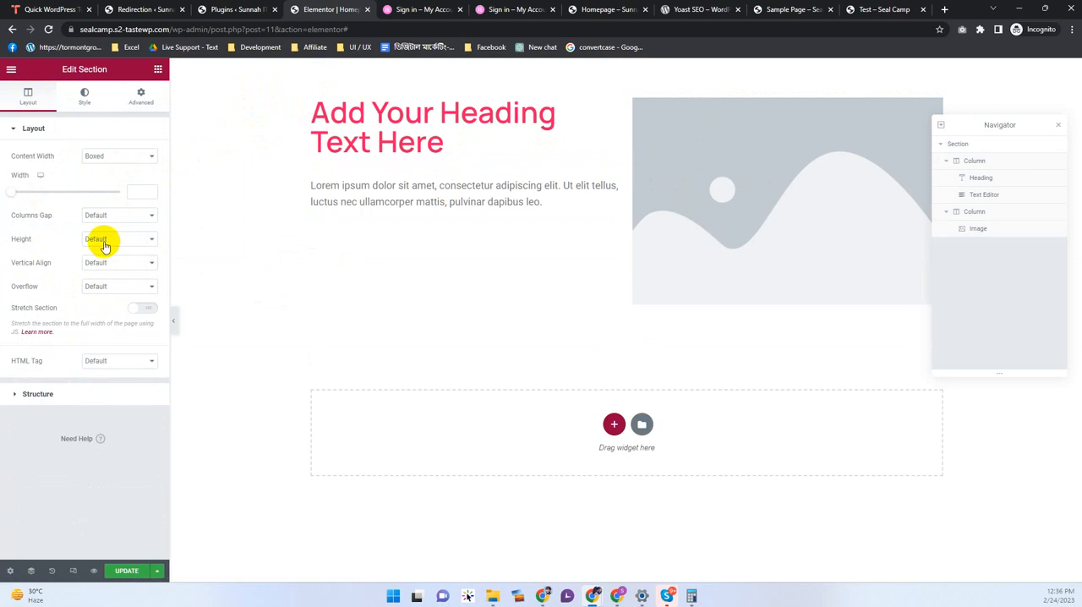
click(100, 266)
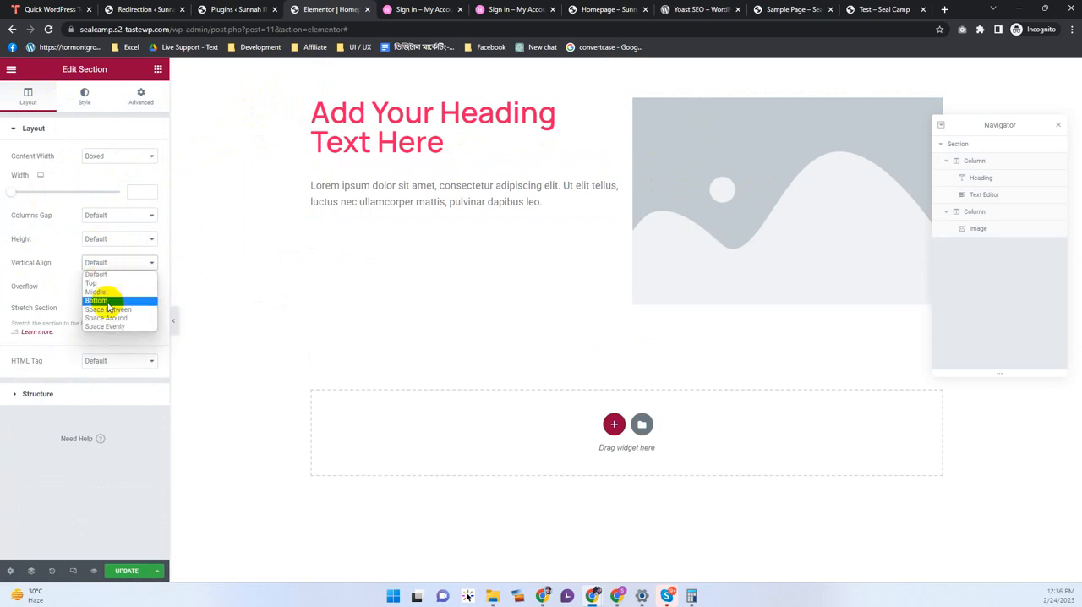
click(107, 301)
click(104, 264)
click(104, 291)
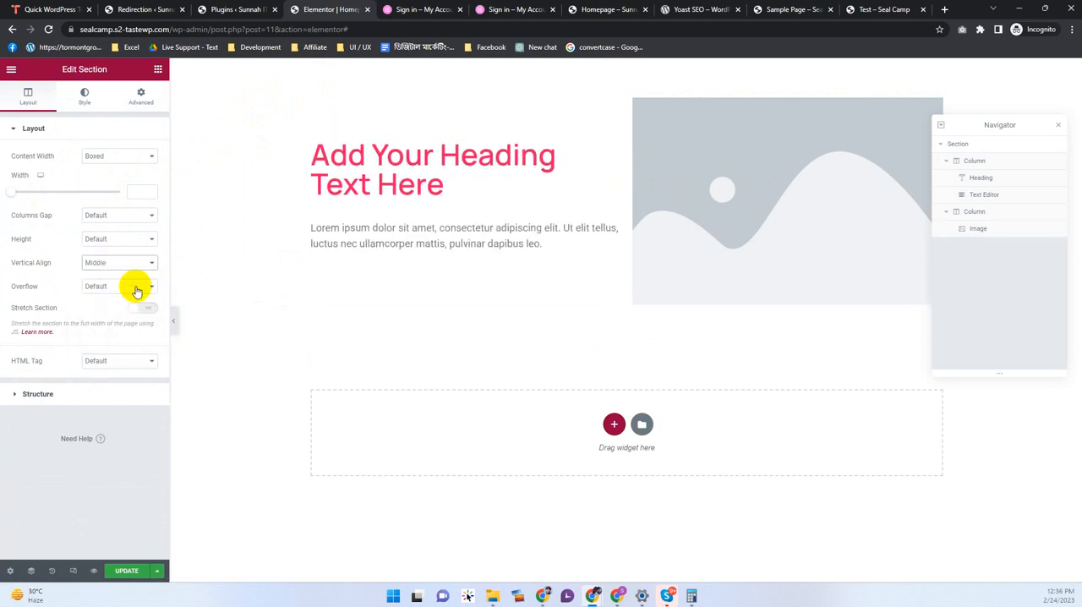
click(727, 194)
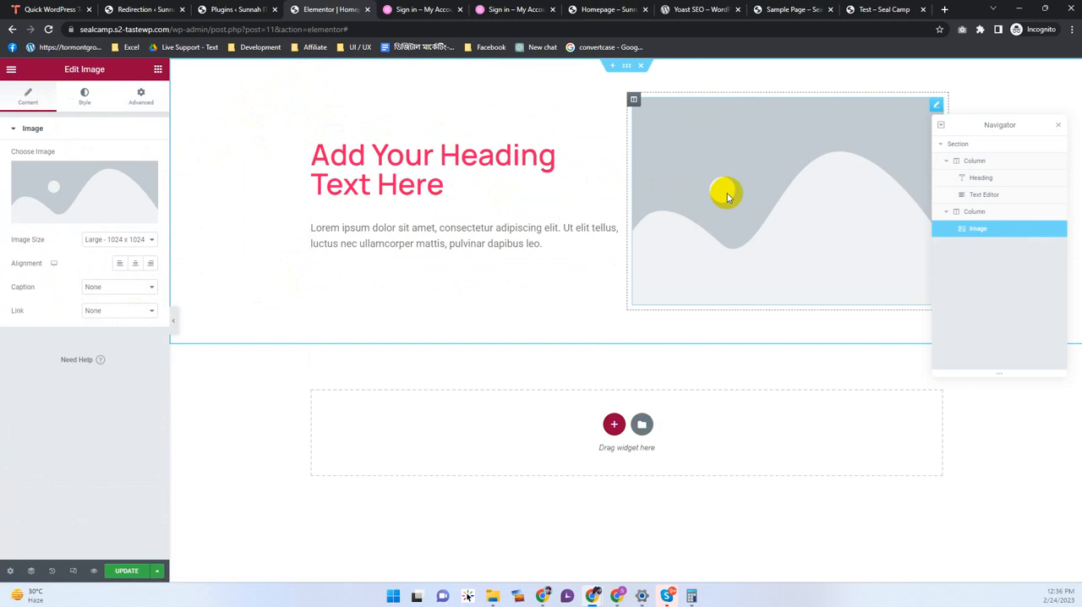
click(76, 218)
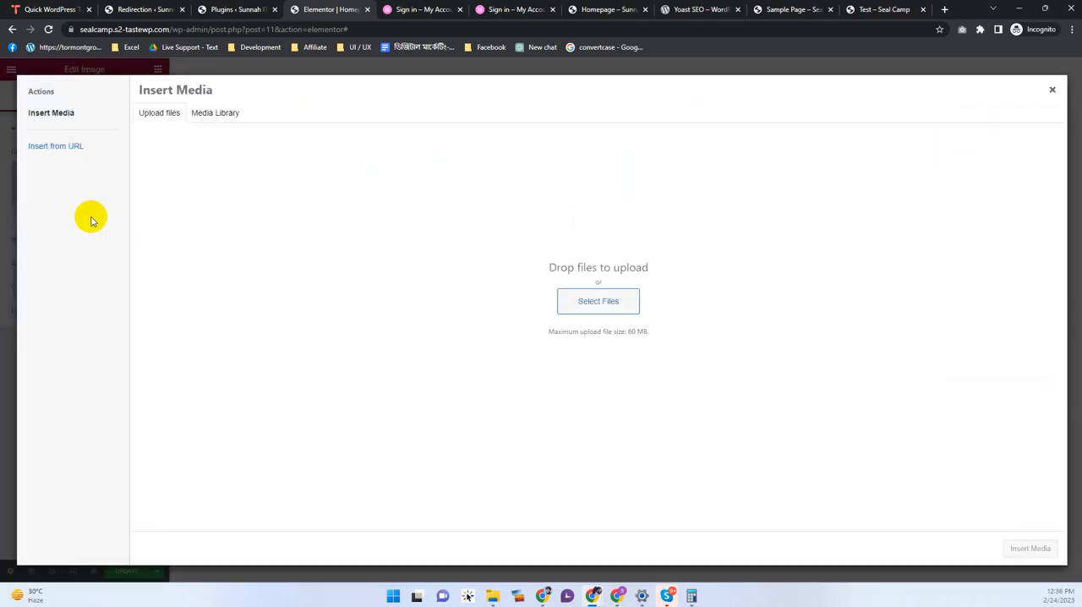
click(598, 302)
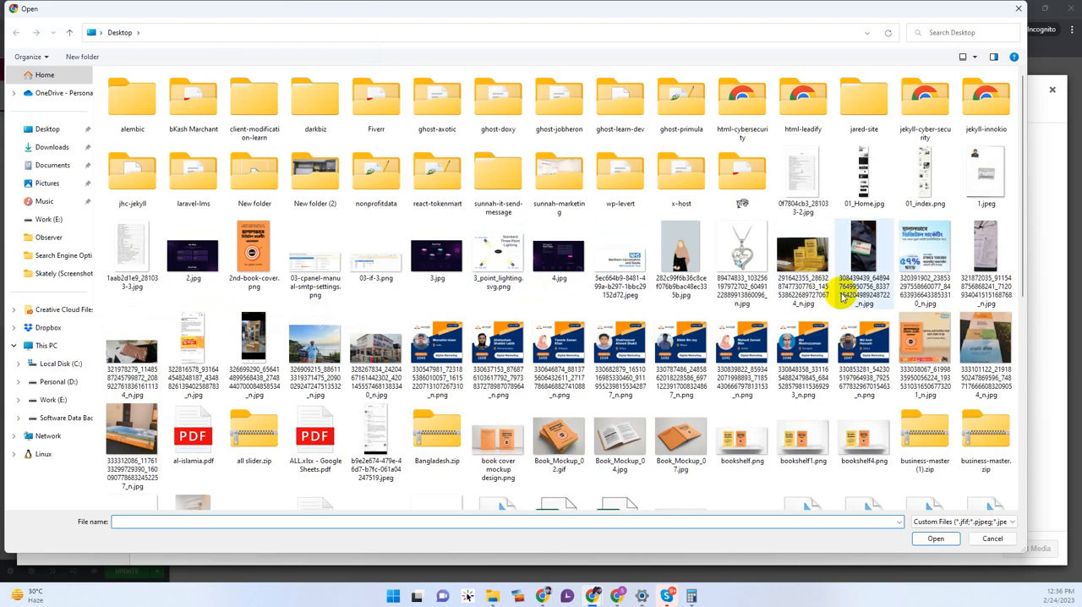
double_click(924, 341)
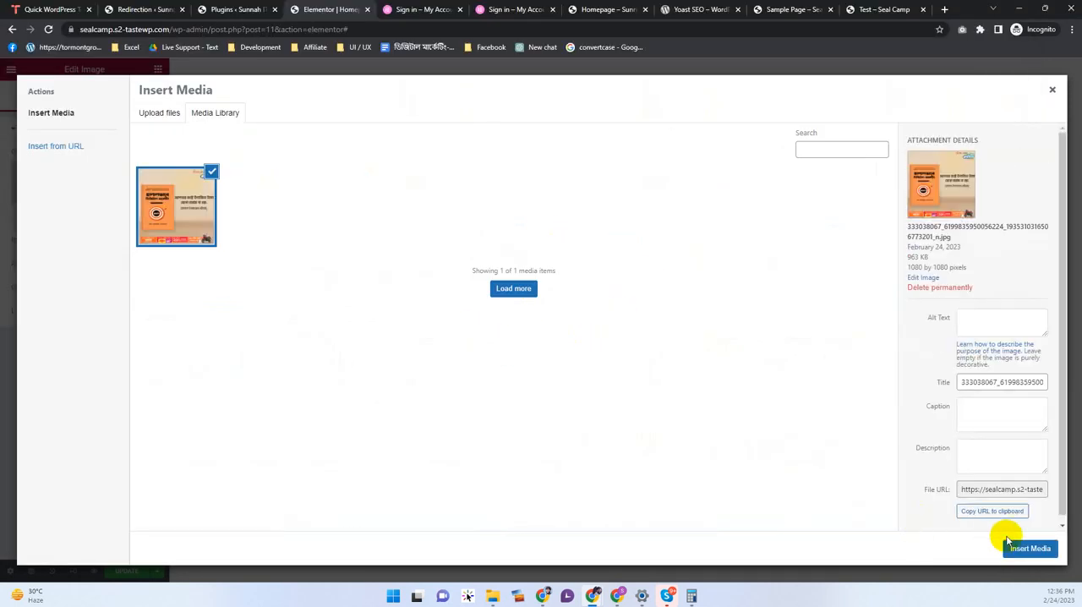
click(1031, 548)
scroll(583, 422, up, 2)
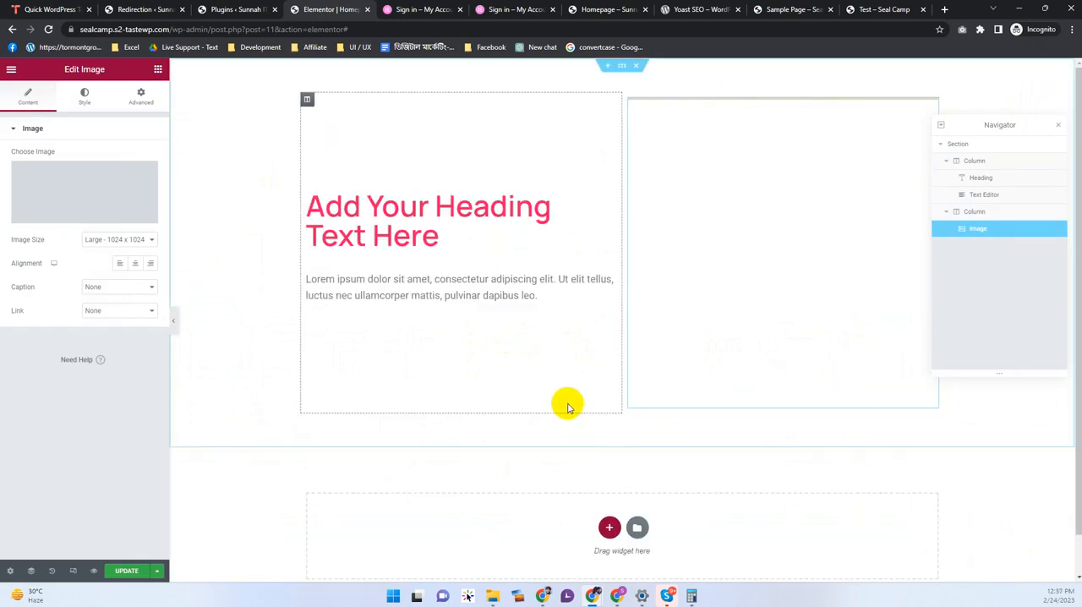
click(1062, 119)
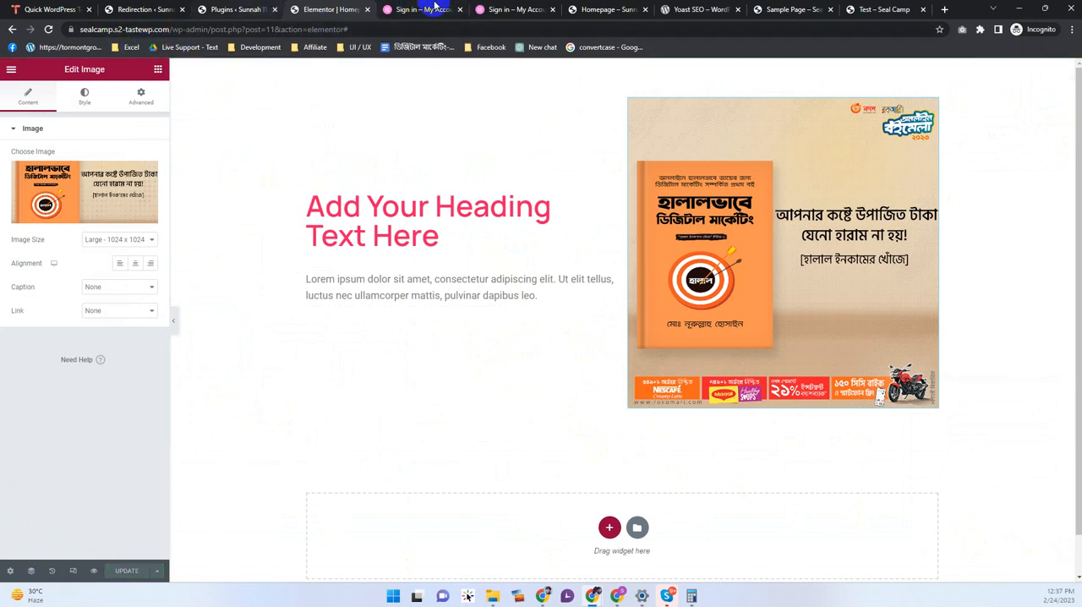
Step: View the live Homepage and examine the heading, text and image section
click(593, 9)
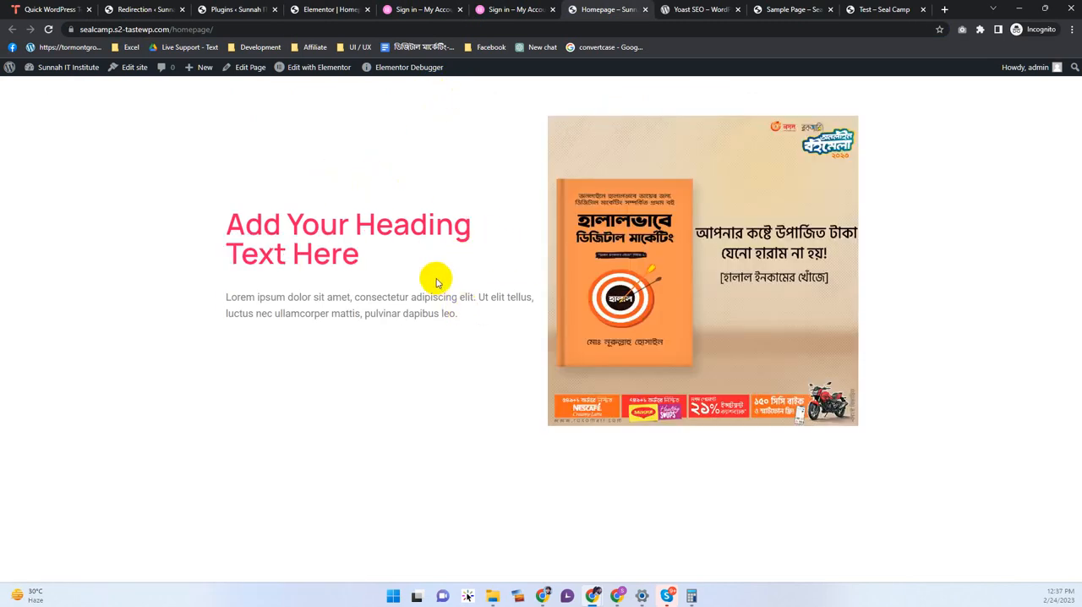
drag(527, 341, 245, 221)
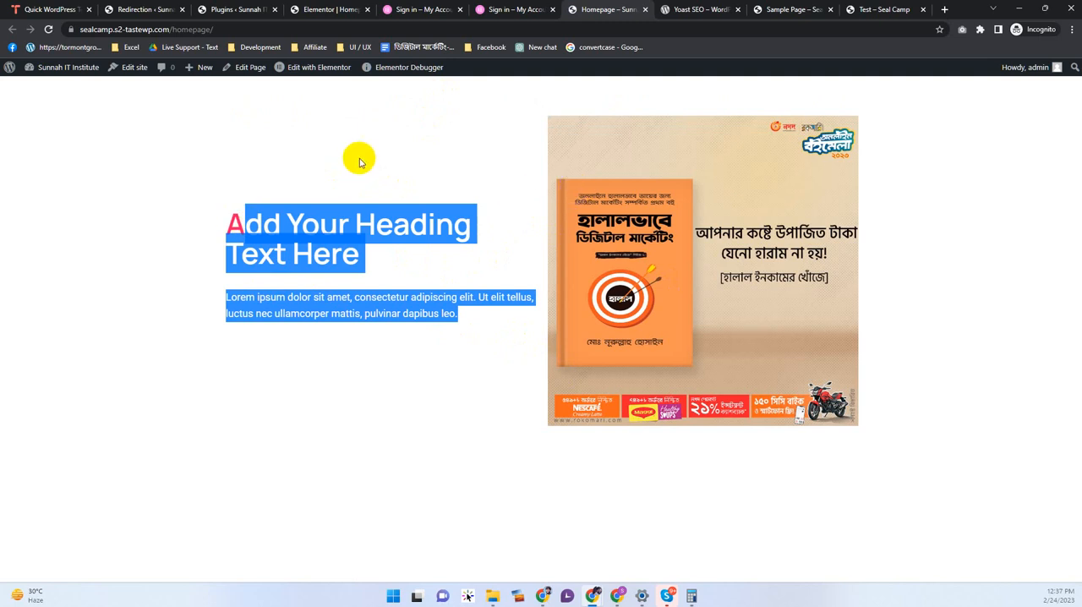
Step: Switch back to the WordPress Plugins page and look over the installed plugins and admin menu
click(314, 11)
click(243, 9)
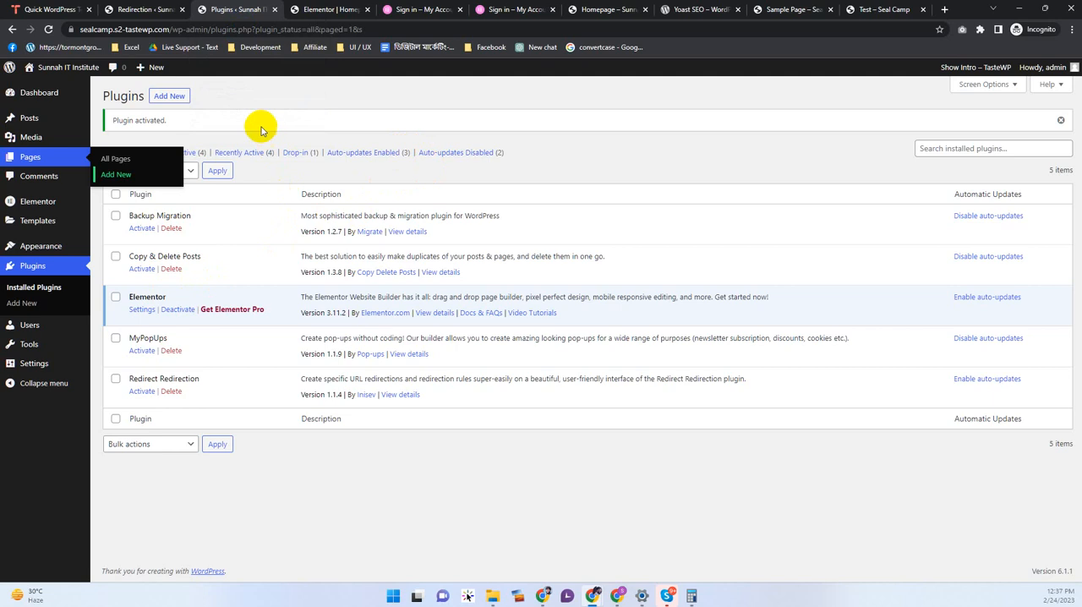
drag(167, 120, 132, 120)
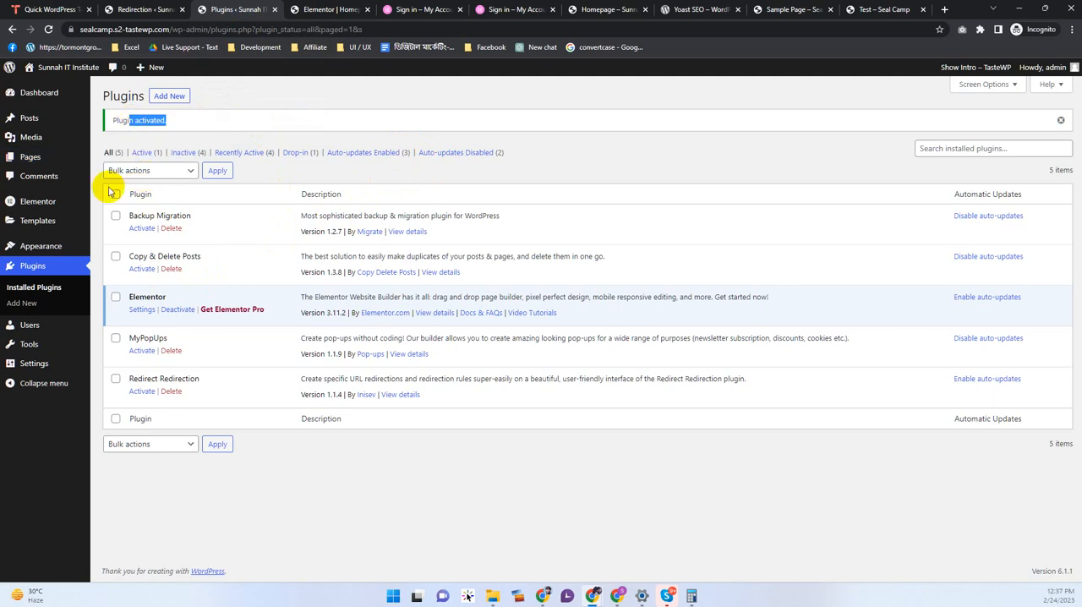
click(43, 224)
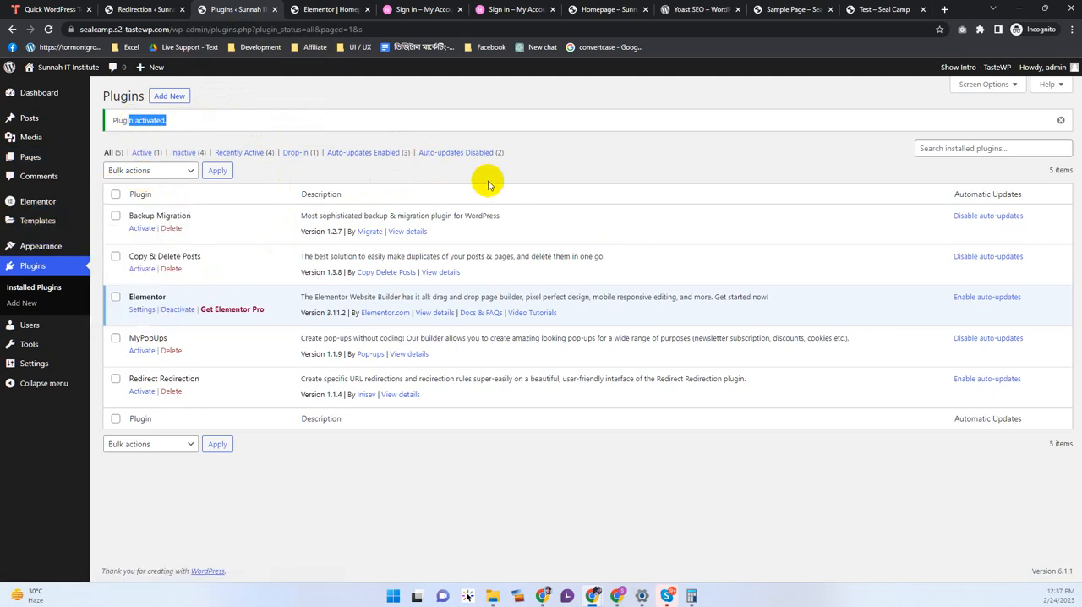
click(602, 145)
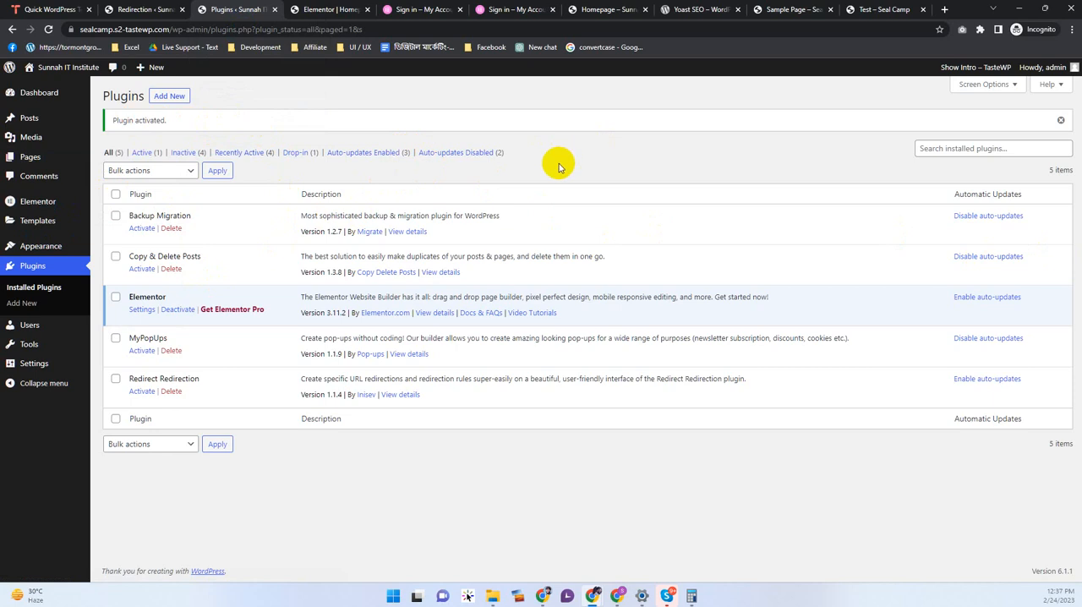